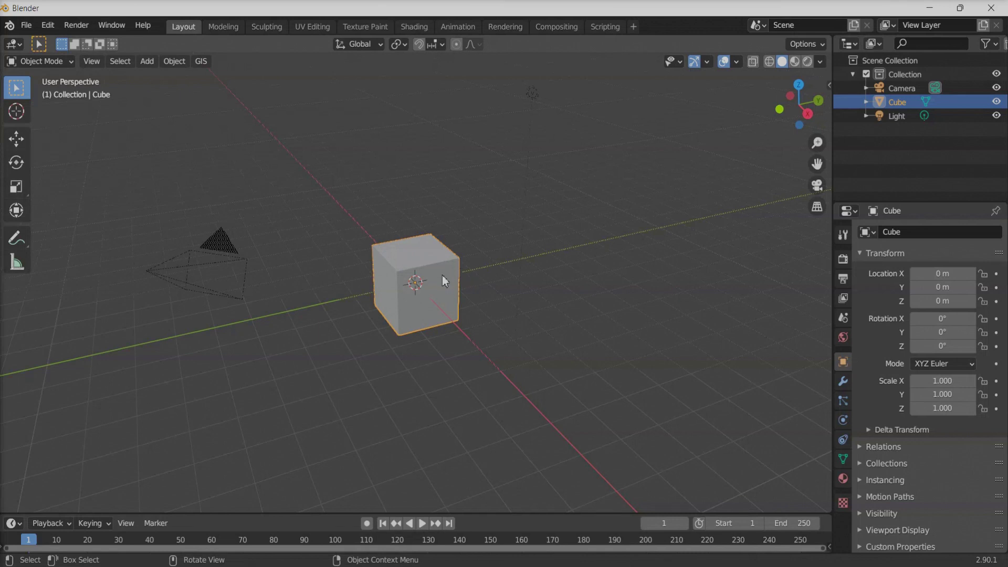
Step: Delete the default cube and add a mesh plane at the world origin
{"action": "key", "text": "x"}
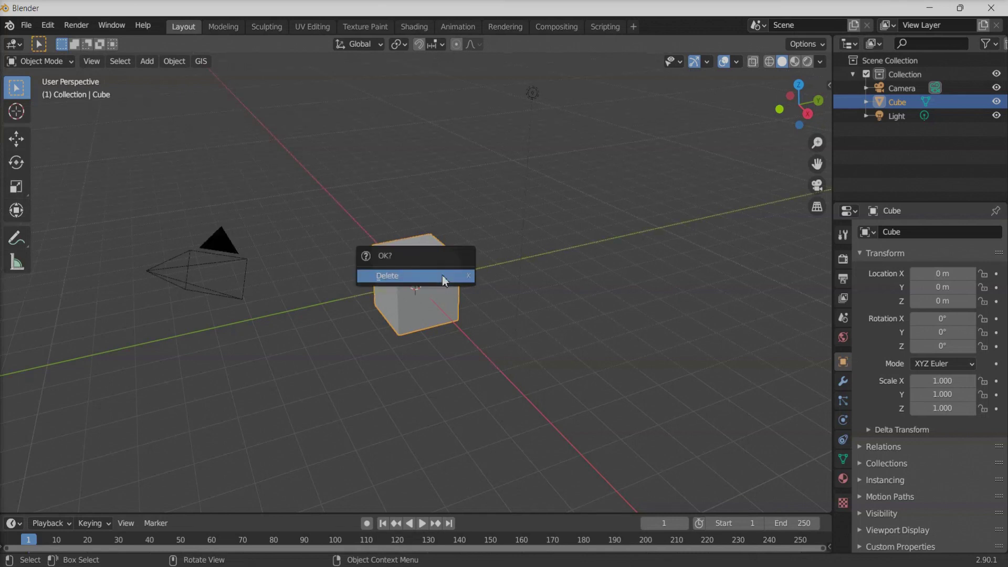
{"action": "left_click", "coordinate": [435, 285]}
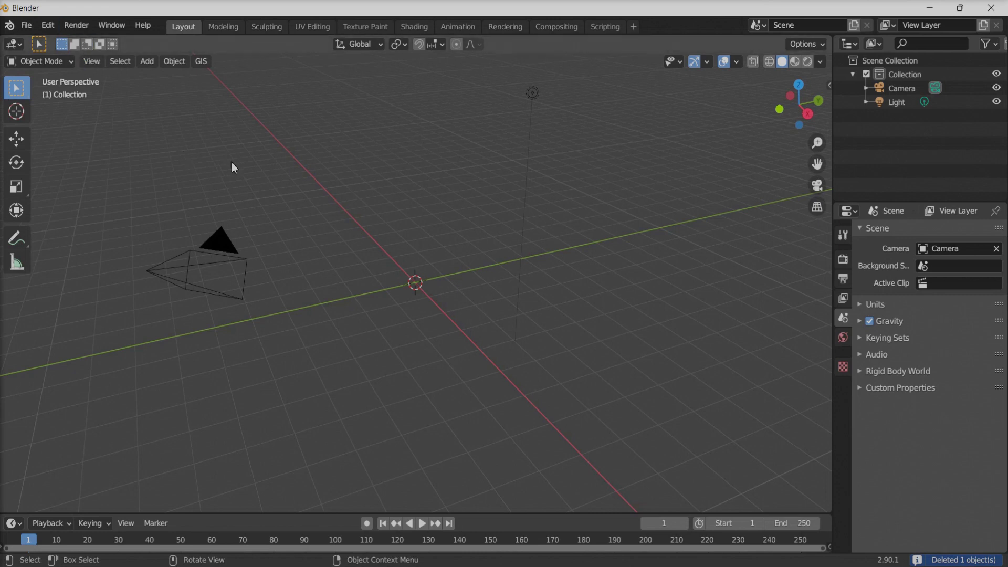
{"action": "key", "text": "shift+a"}
{"action": "mouse_move", "coordinate": [233, 163]}
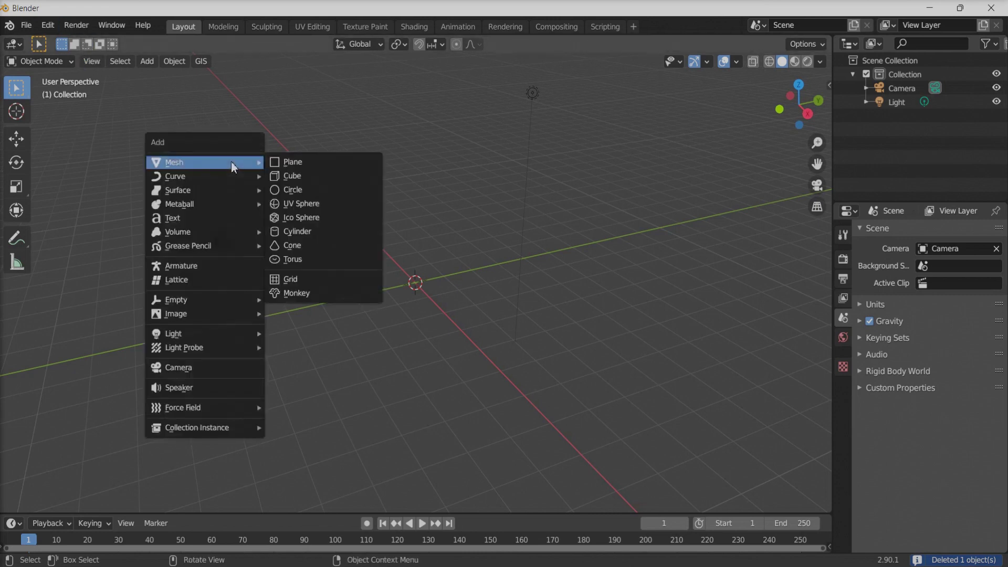
{"action": "left_click", "coordinate": [301, 163]}
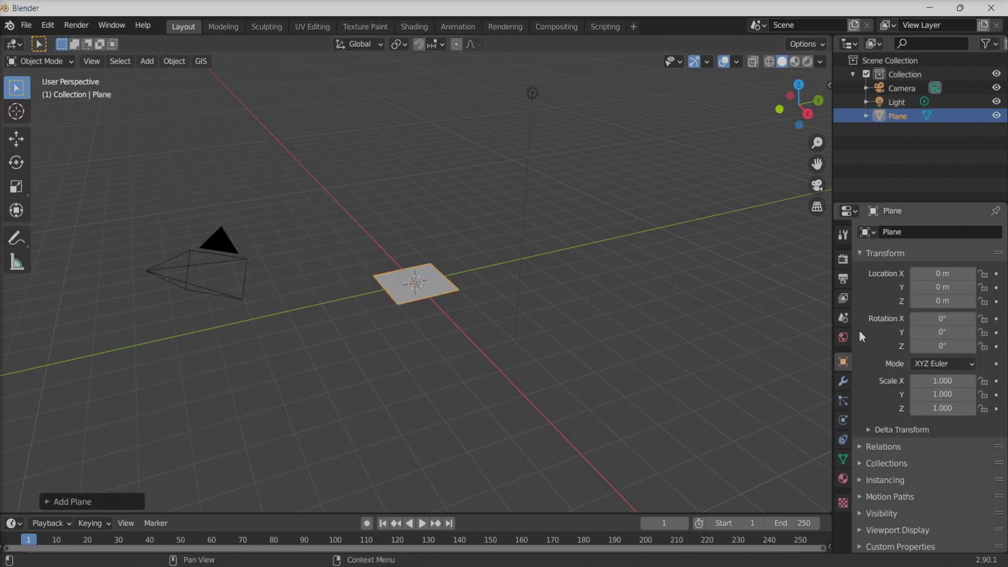
Step: Give the plane a new material with a Glossy BSDF surface and a light blue colour
{"action": "left_click", "coordinate": [844, 479]}
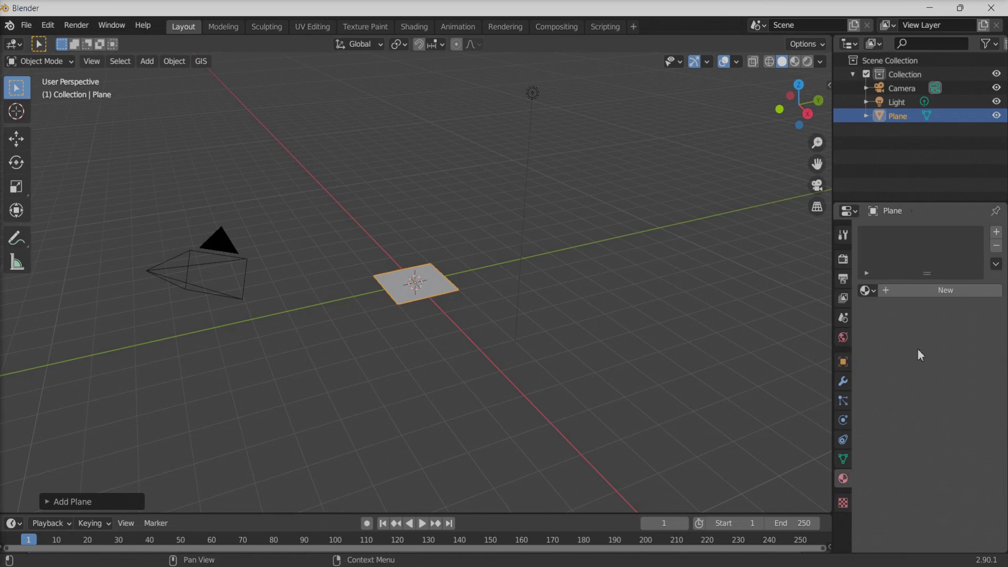
{"action": "left_click", "coordinate": [922, 292]}
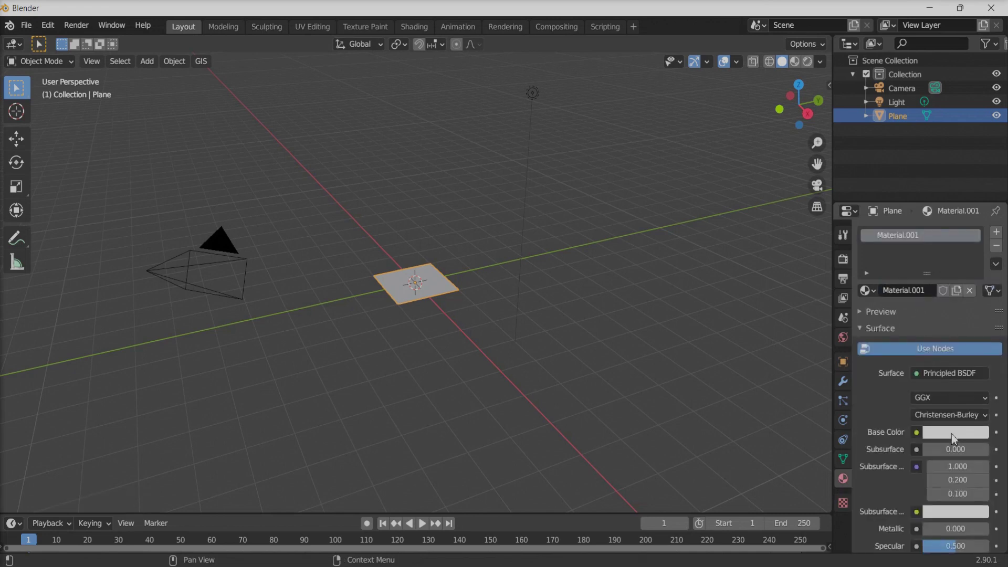
{"action": "left_click", "coordinate": [948, 374]}
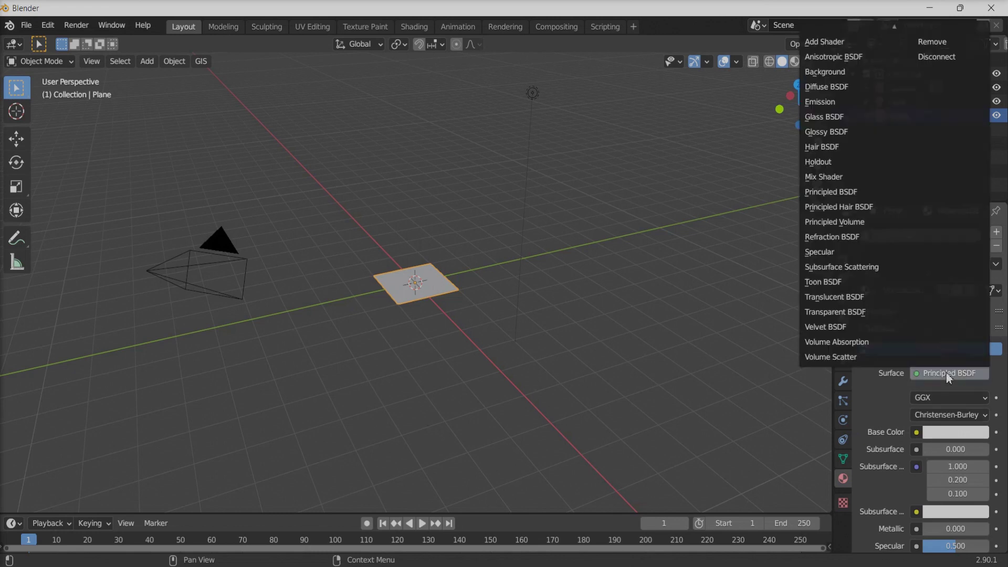
{"action": "left_click", "coordinate": [832, 132]}
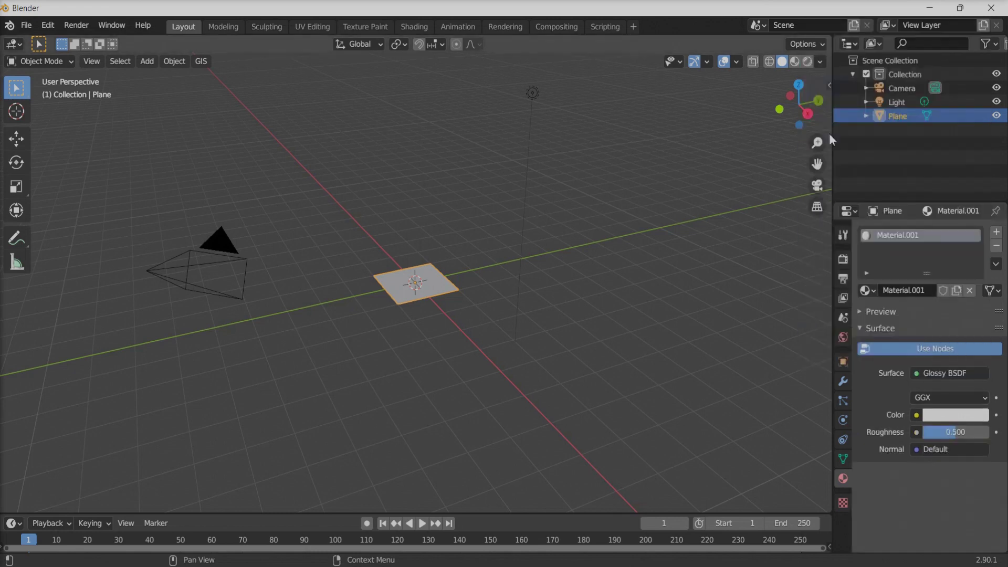
{"action": "left_click", "coordinate": [940, 418]}
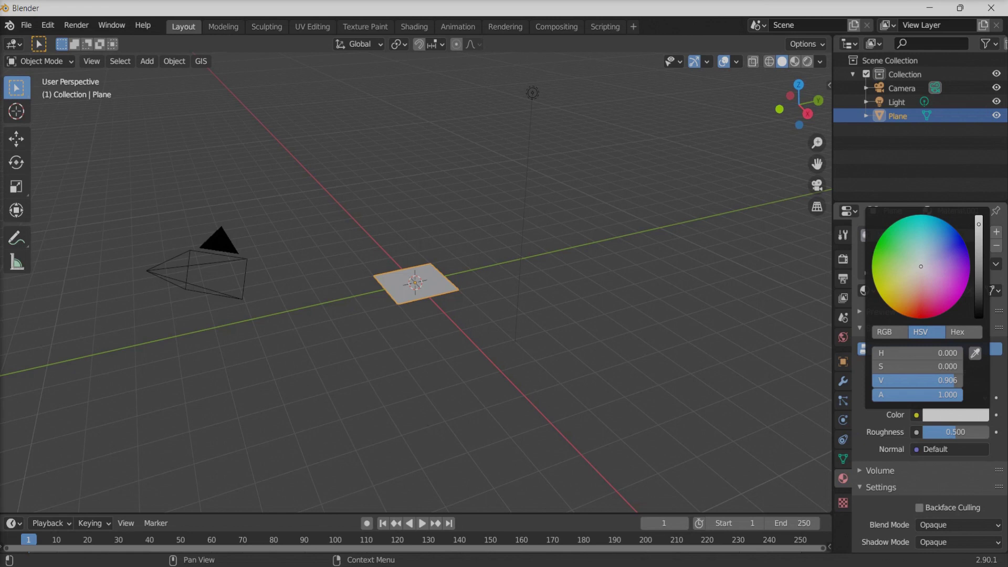
{"action": "left_click", "coordinate": [940, 250]}
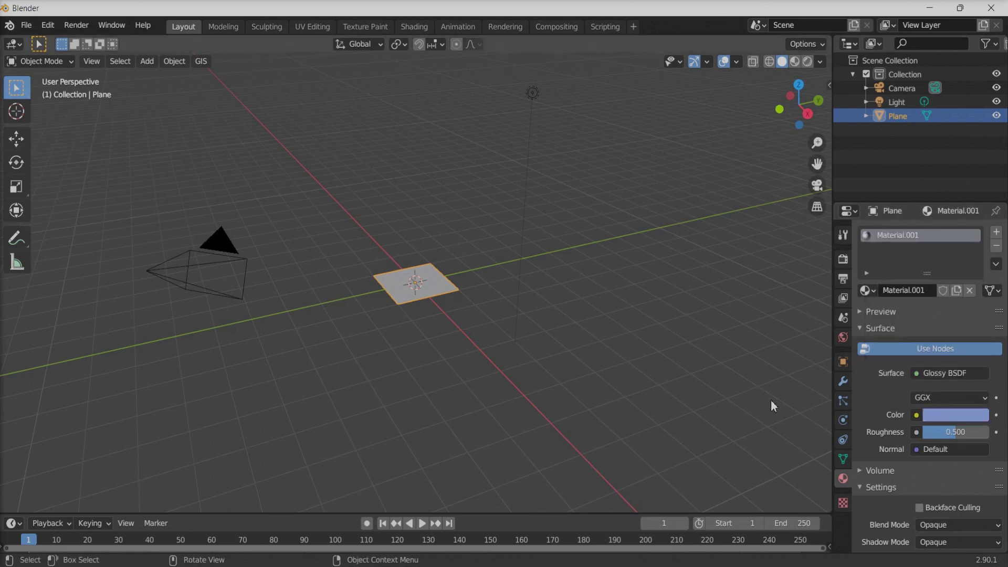
Step: Add an Ocean modifier to the plane and set its resolution to 15
{"action": "left_click", "coordinate": [843, 383]}
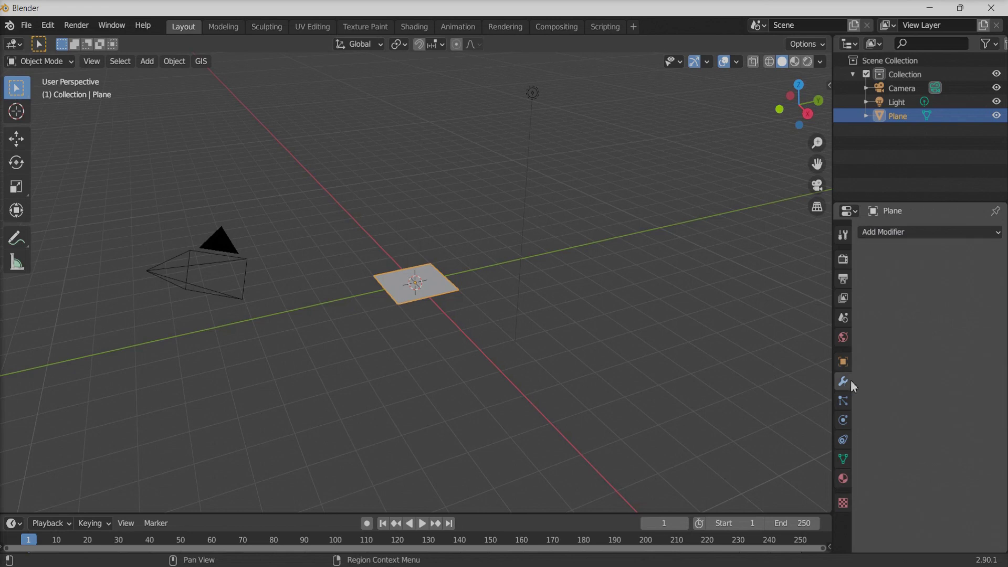
{"action": "left_click", "coordinate": [925, 230]}
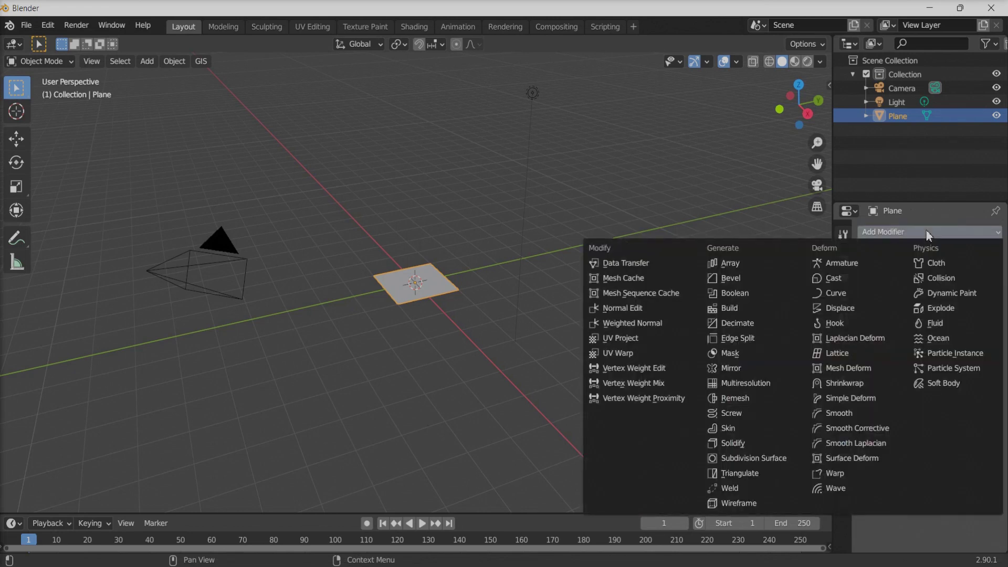
{"action": "left_click", "coordinate": [953, 340]}
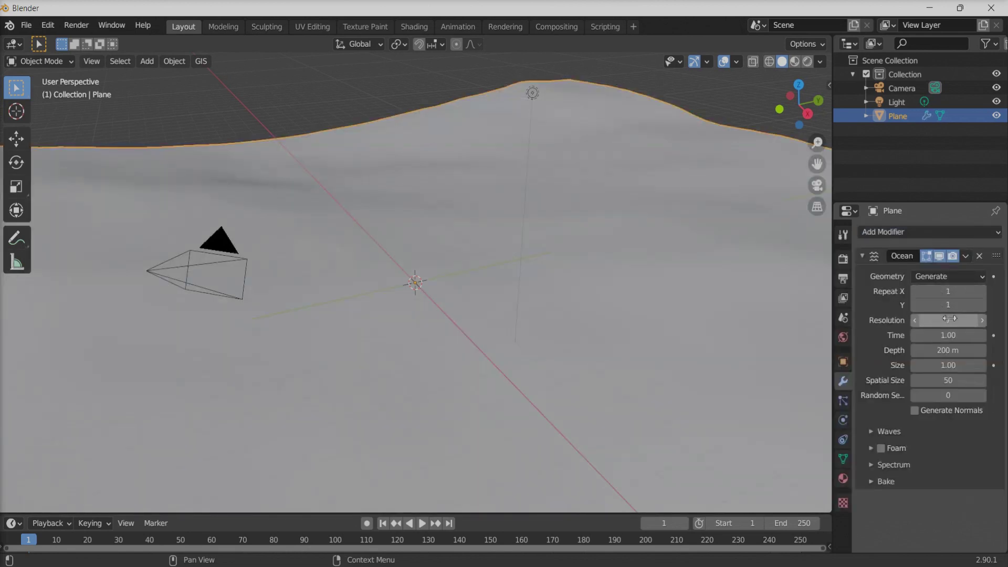
{"action": "left_click", "coordinate": [950, 318]}
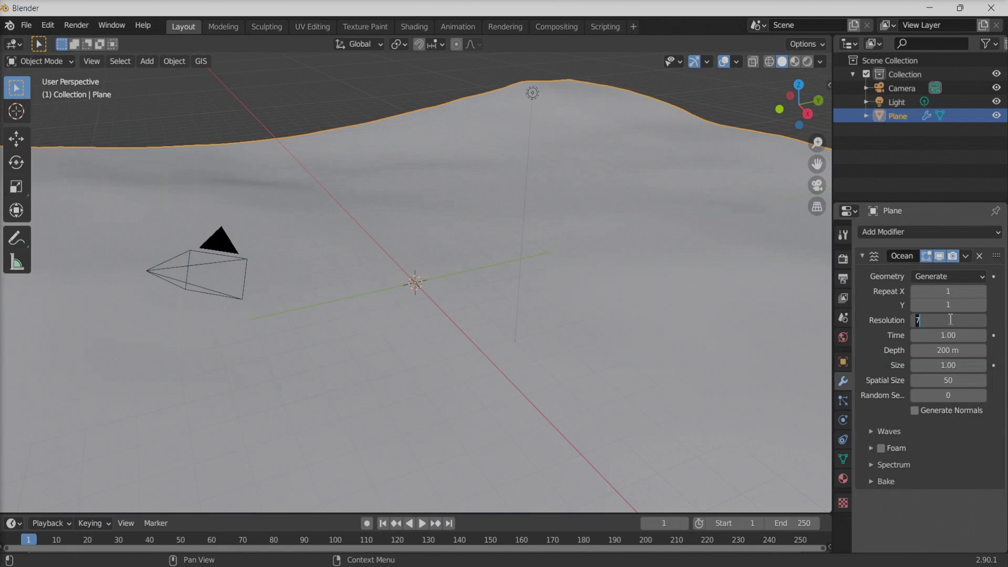
{"action": "type", "text": "15"}
{"action": "key", "text": "Return"}
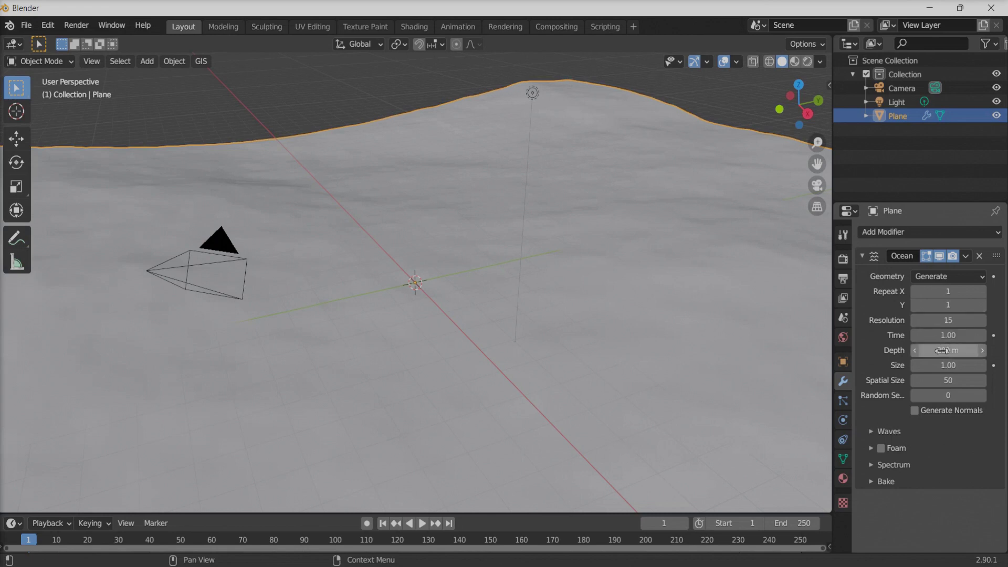
Step: Set the choppiness of the Ocean modifier's waves to 2
{"action": "left_click", "coordinate": [873, 434]}
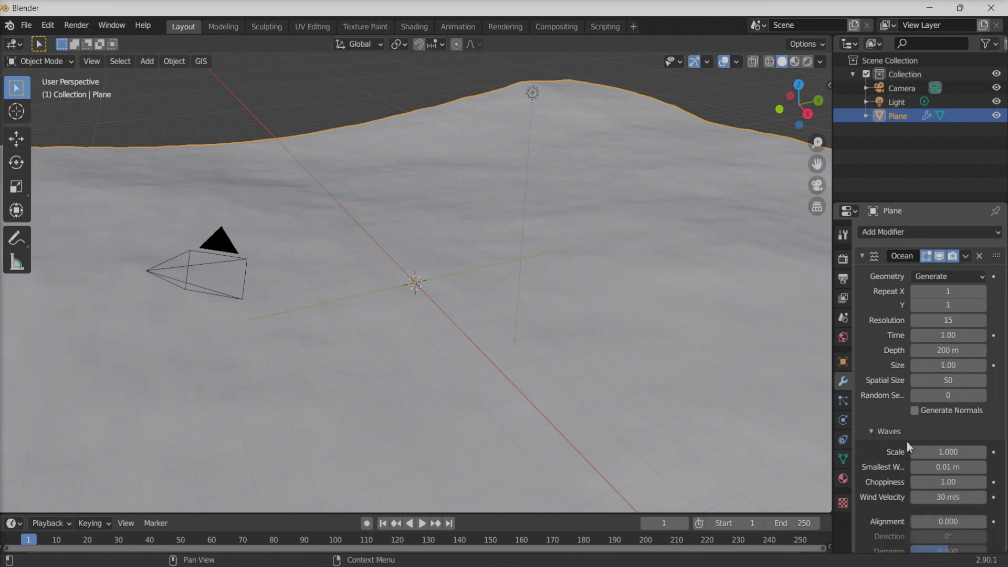
{"action": "scroll", "coordinate": [924, 442], "scroll_direction": "down", "scroll_amount": 1}
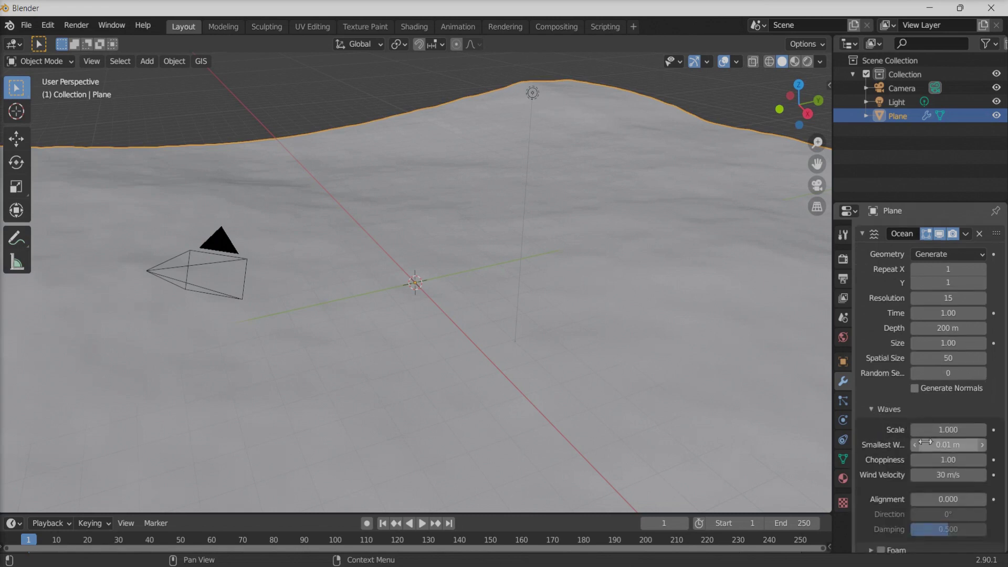
{"action": "left_click", "coordinate": [951, 464]}
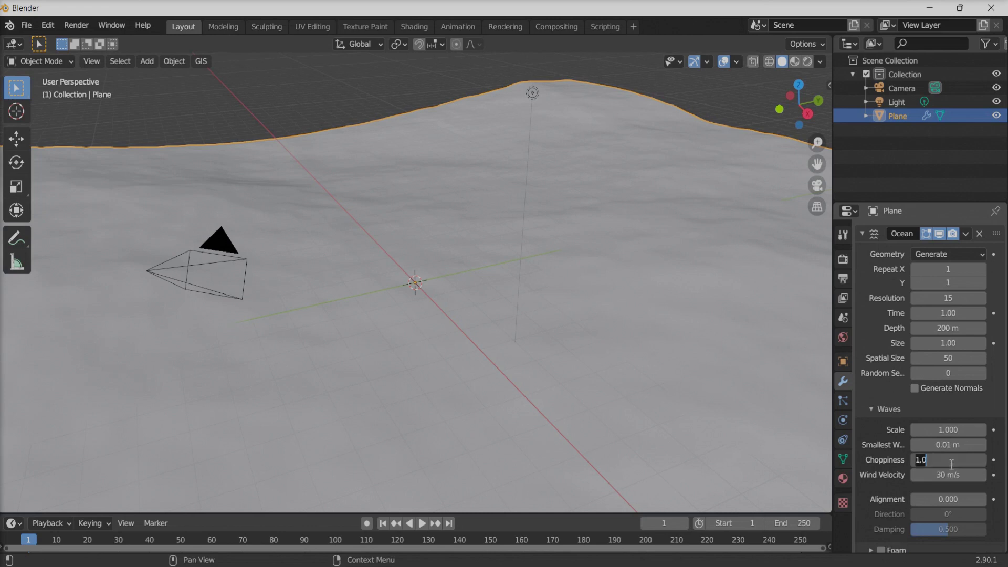
{"action": "type", "text": "2"}
{"action": "key", "text": "Return"}
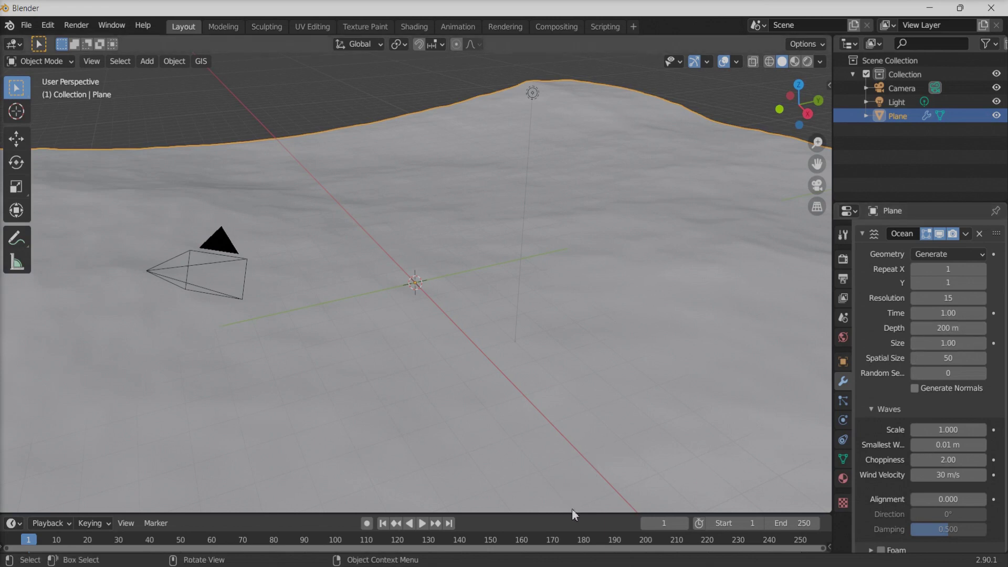
Step: Keyframe the Ocean modifier's Time at 1 on frame 1 and at 4 on frame 120, and preview the animation
{"action": "left_click_drag", "start_coordinate": [573, 513], "coordinate": [576, 466]}
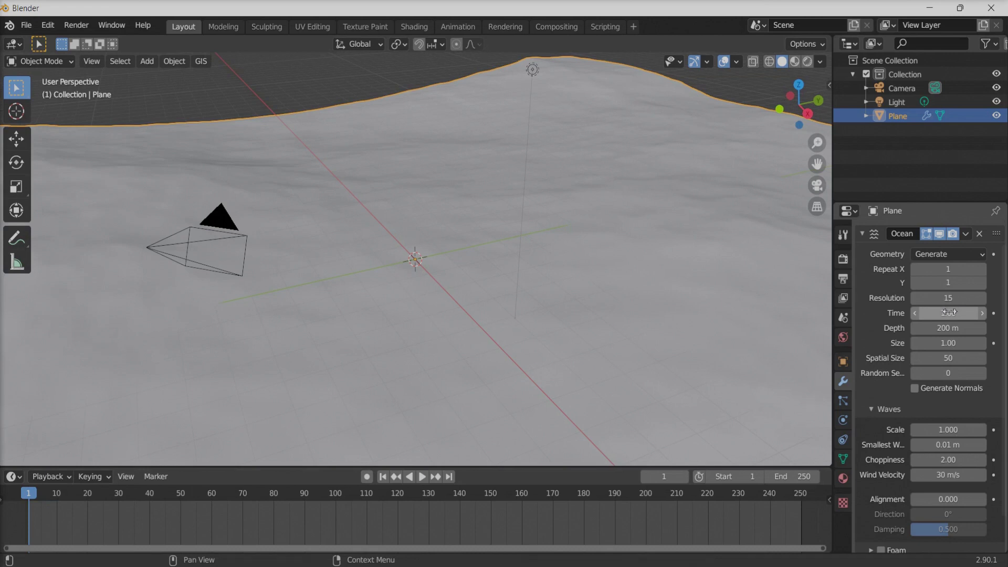
{"action": "key", "text": "i"}
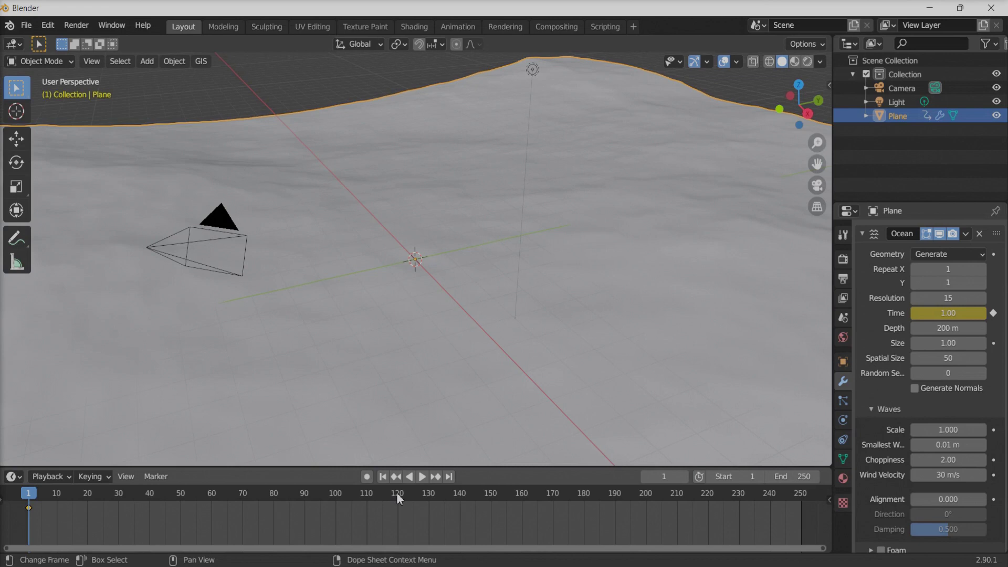
{"action": "left_click_drag", "start_coordinate": [397, 495], "coordinate": [400, 509]}
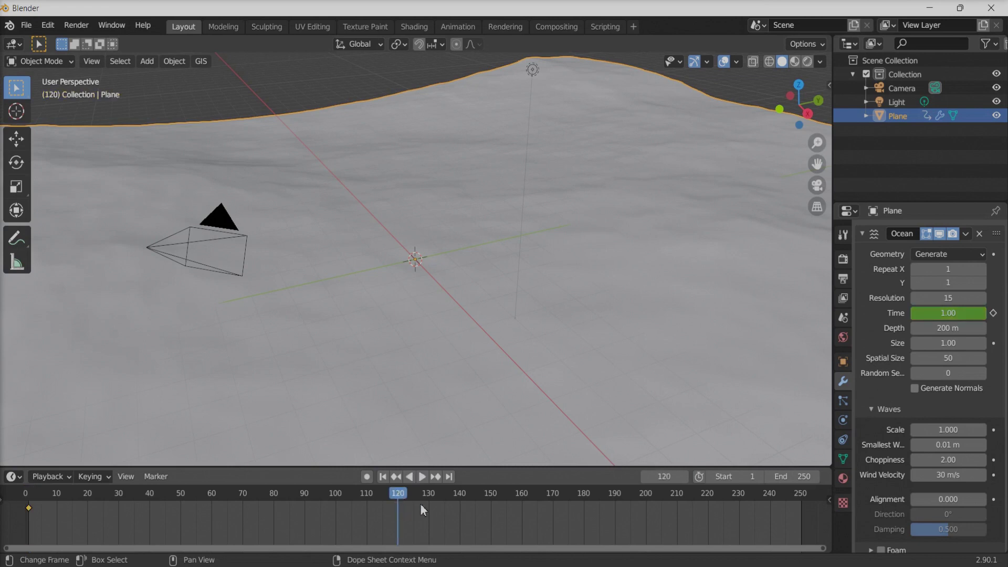
{"action": "left_click", "coordinate": [941, 315]}
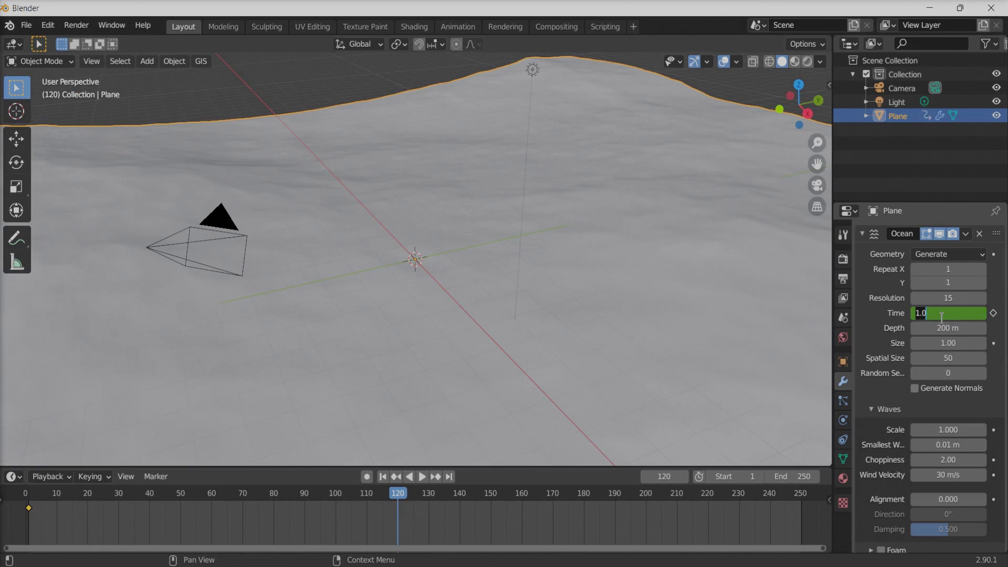
{"action": "type", "text": "4"}
{"action": "key", "text": "Return"}
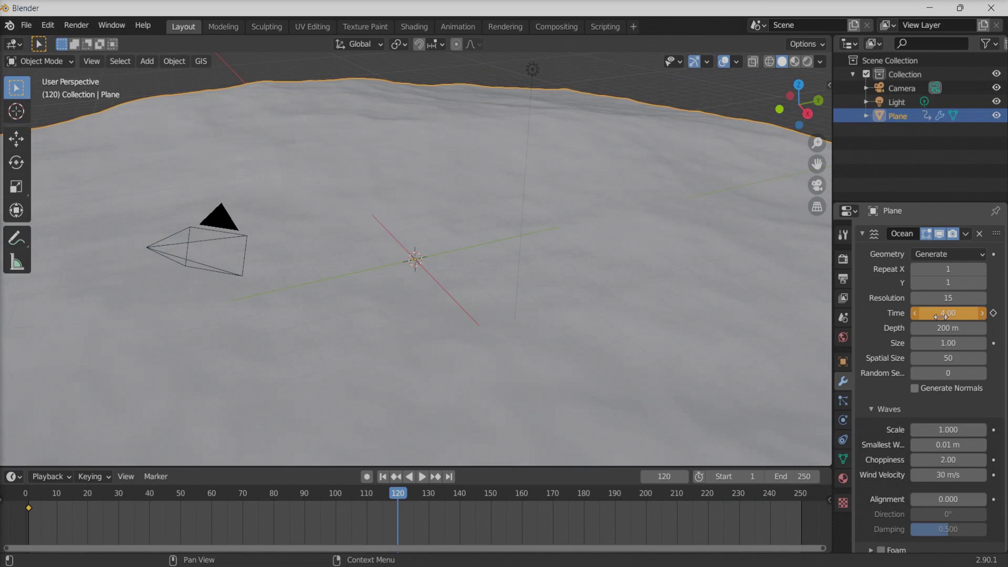
{"action": "key", "text": "i"}
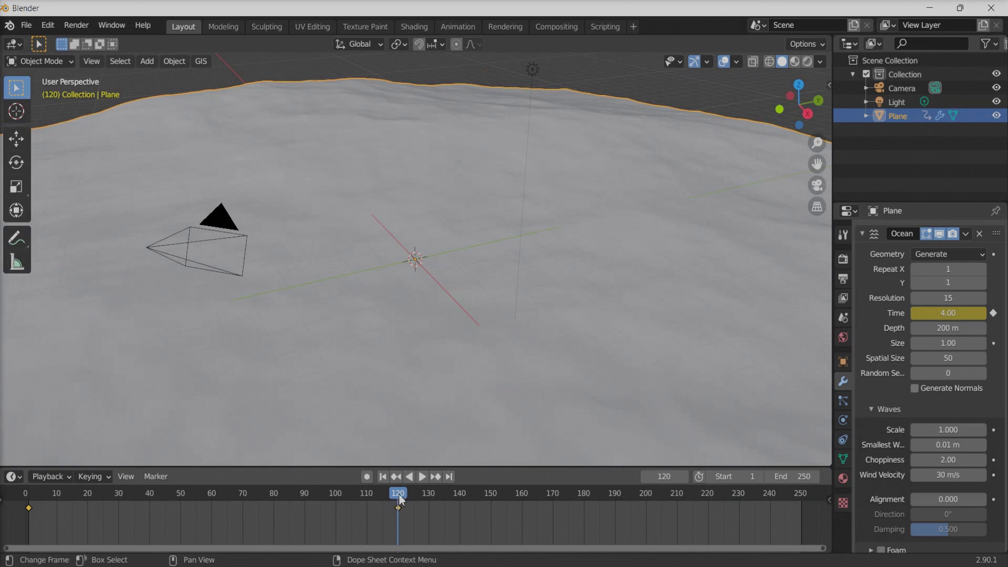
{"action": "key", "text": "space"}
{"action": "left_click_drag", "start_coordinate": [354, 494], "coordinate": [10, 467]}
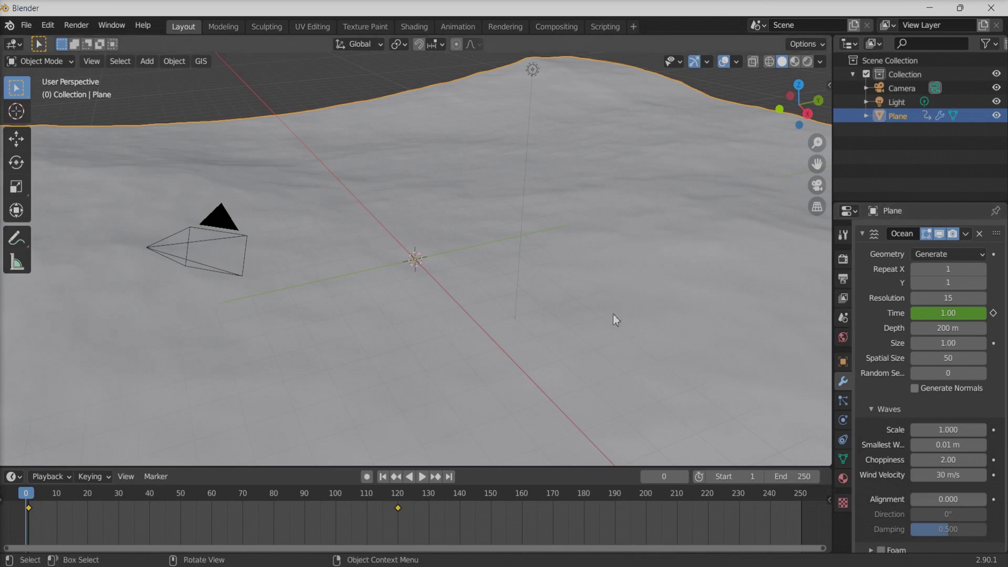
Step: Scale the ocean plane down uniformly to roughly half its size
{"action": "key", "text": "s"}
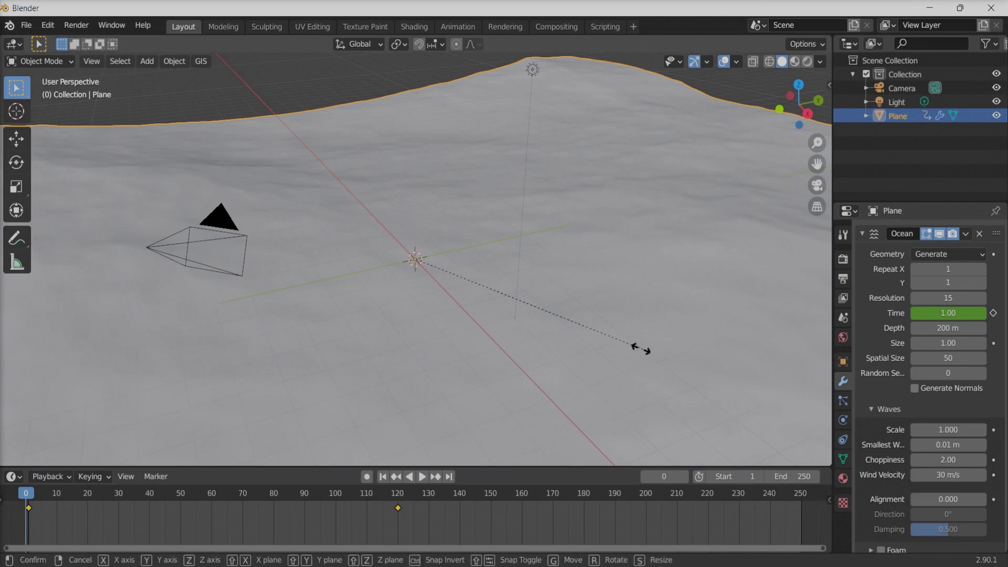
{"action": "left_click", "coordinate": [505, 263]}
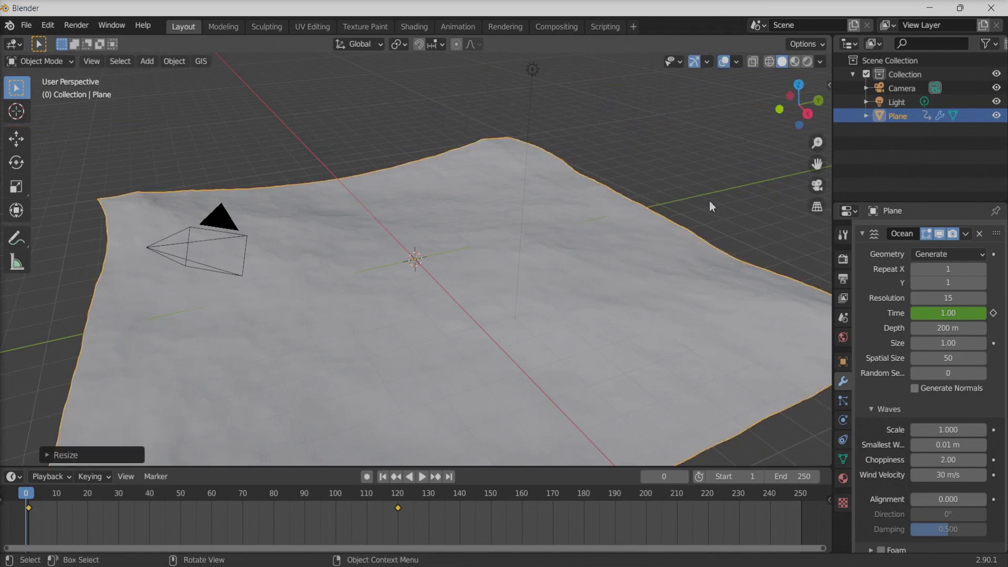
{"action": "middle_click_drag", "start_coordinate": [714, 197], "coordinate": [706, 178]}
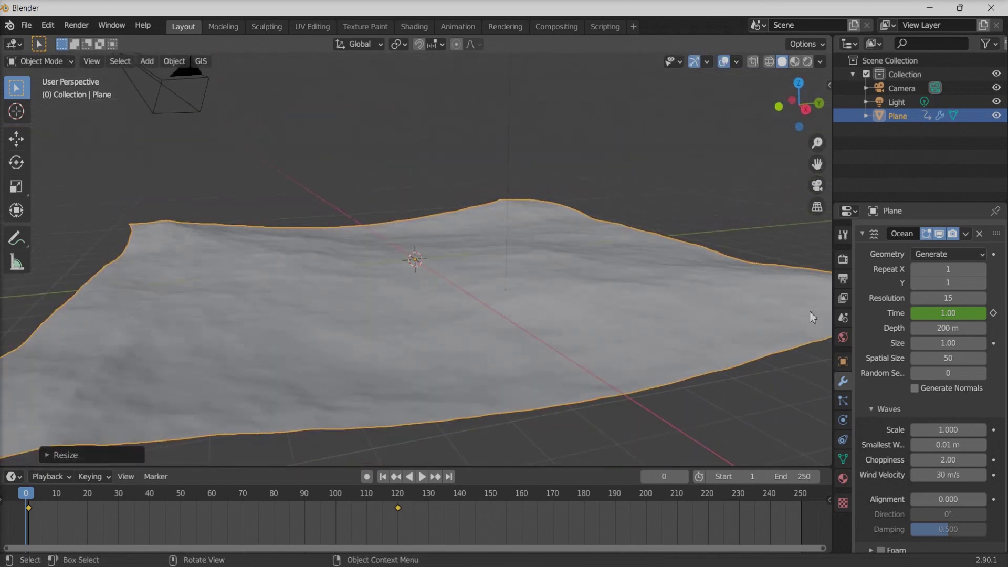
Step: Brighten the world background colour to a light grey
{"action": "left_click", "coordinate": [843, 337]}
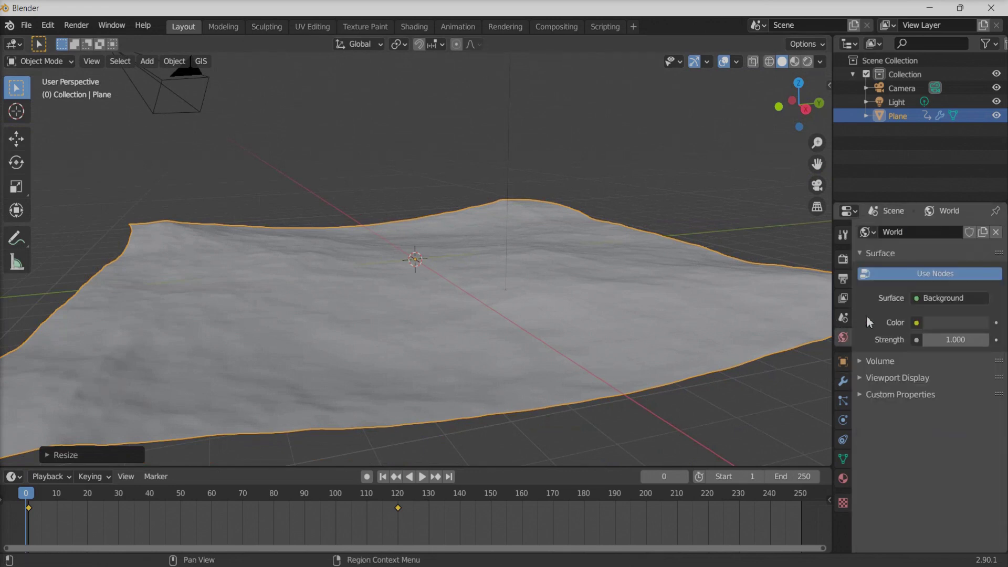
{"action": "left_click", "coordinate": [939, 305]}
{"action": "left_click", "coordinate": [943, 323]}
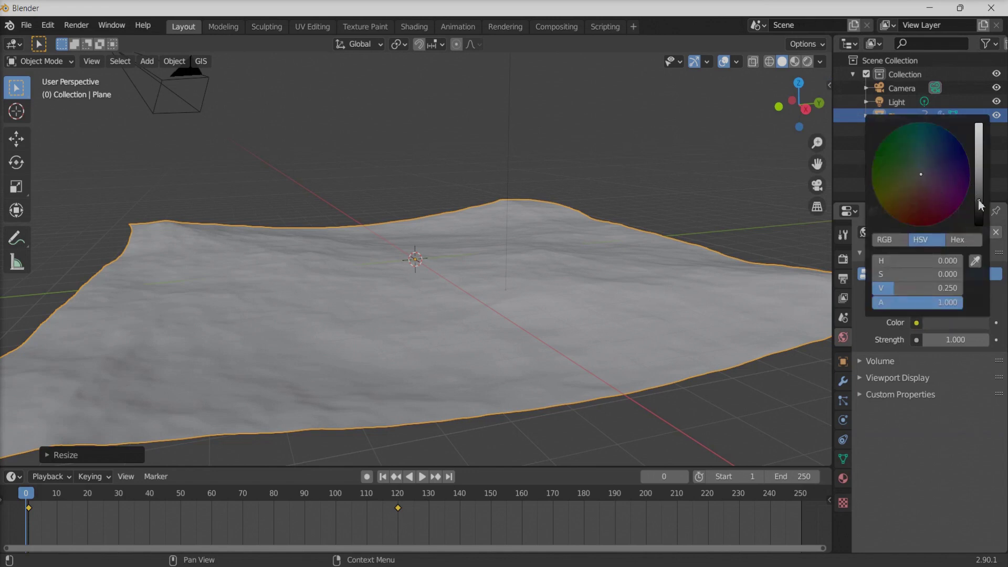
{"action": "left_click_drag", "start_coordinate": [980, 201], "coordinate": [978, 133]}
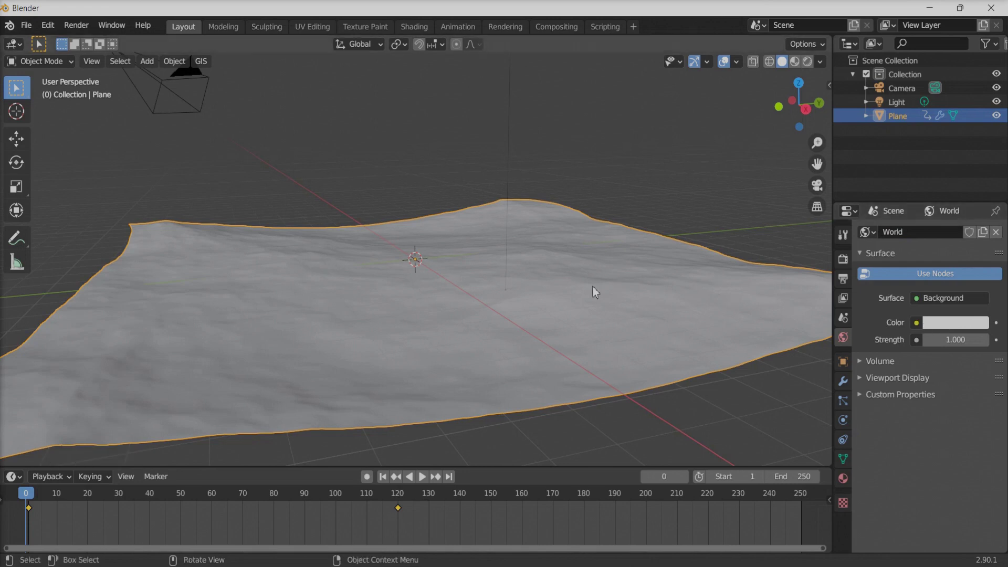
Step: Change the scene's point light to a Sun light and set its strength to 10
{"action": "middle_click_drag", "start_coordinate": [601, 288], "coordinate": [623, 295]}
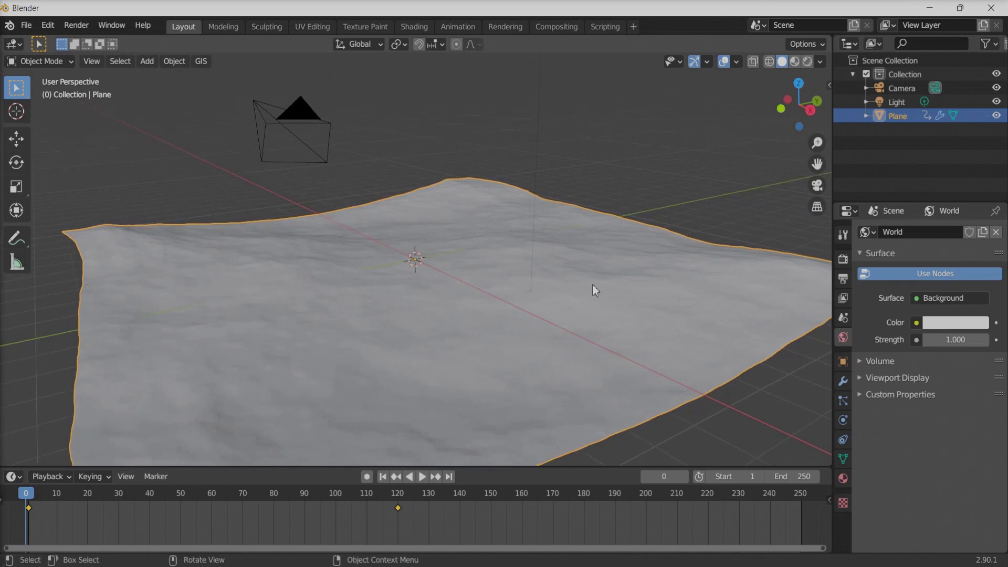
{"action": "scroll", "coordinate": [591, 285], "scroll_direction": "down", "scroll_amount": 3}
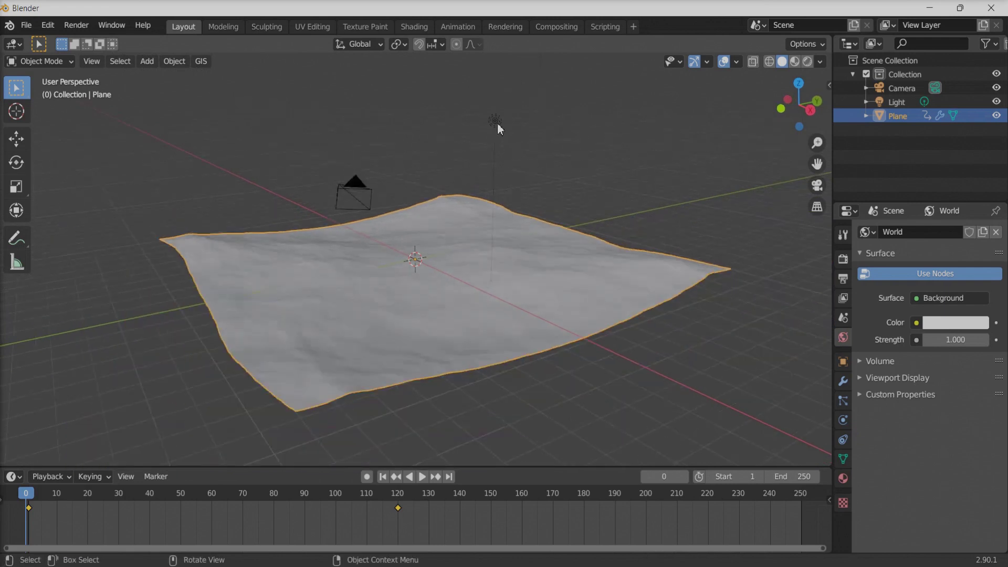
{"action": "left_click", "coordinate": [497, 124]}
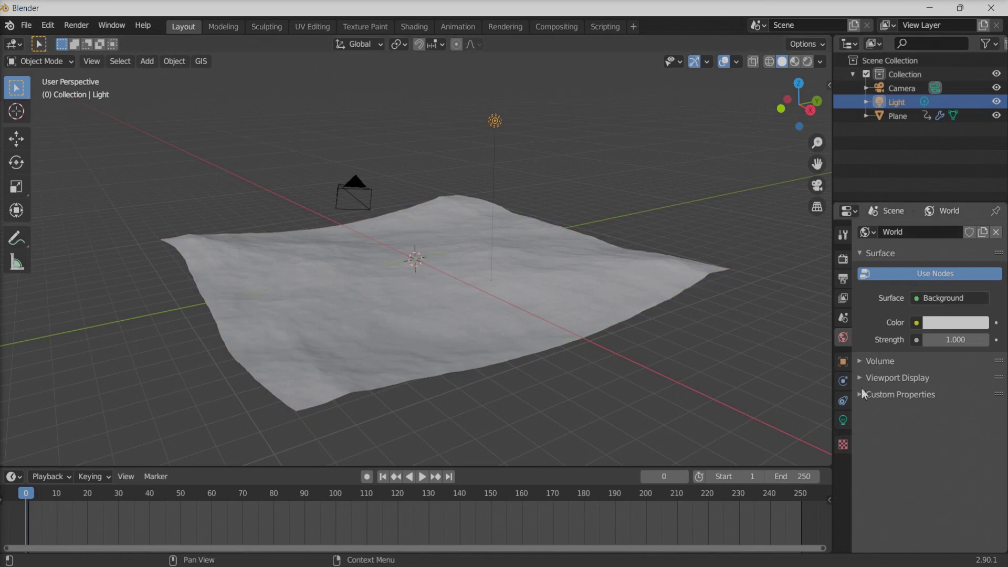
{"action": "left_click", "coordinate": [843, 418]}
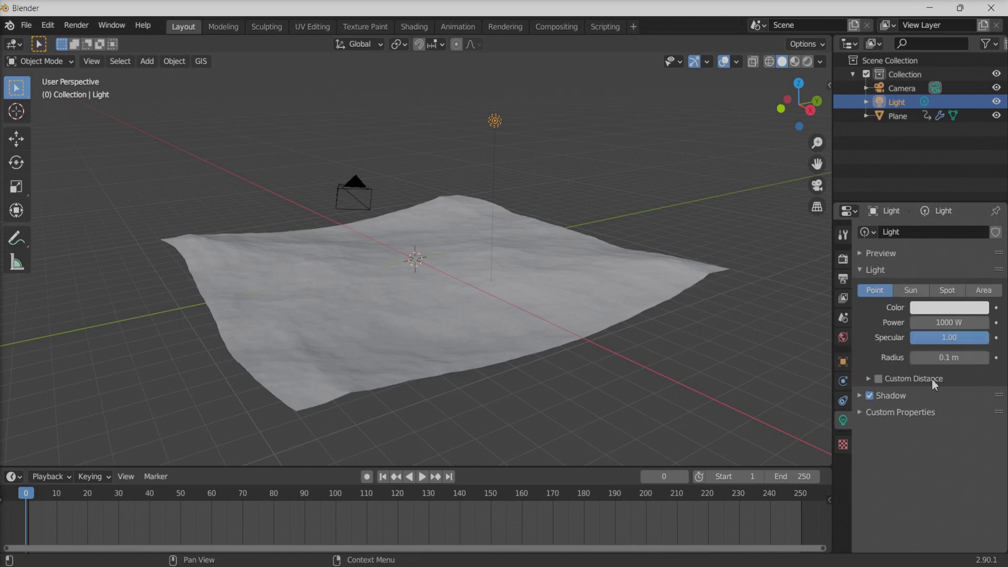
{"action": "left_click", "coordinate": [912, 294]}
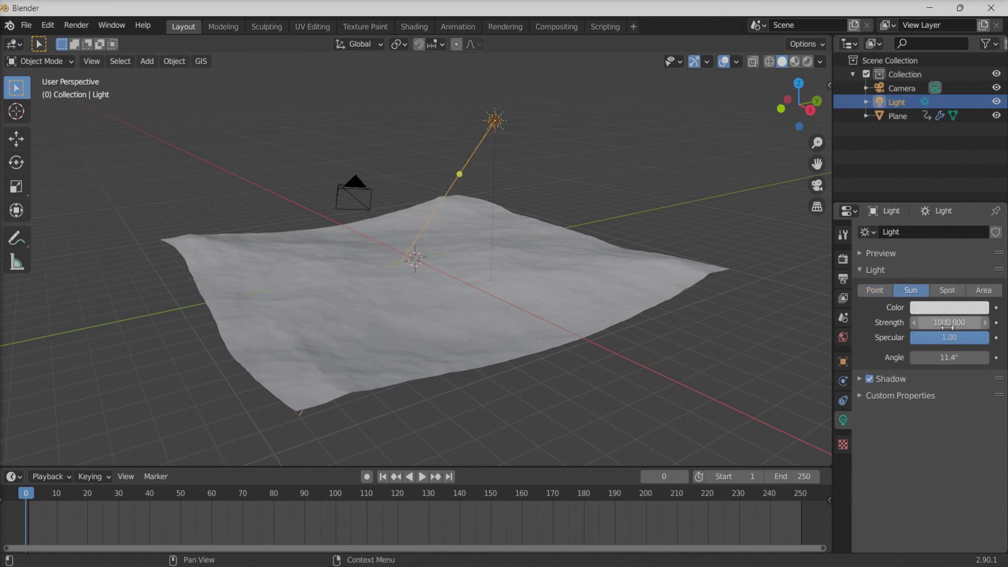
{"action": "left_click", "coordinate": [948, 322]}
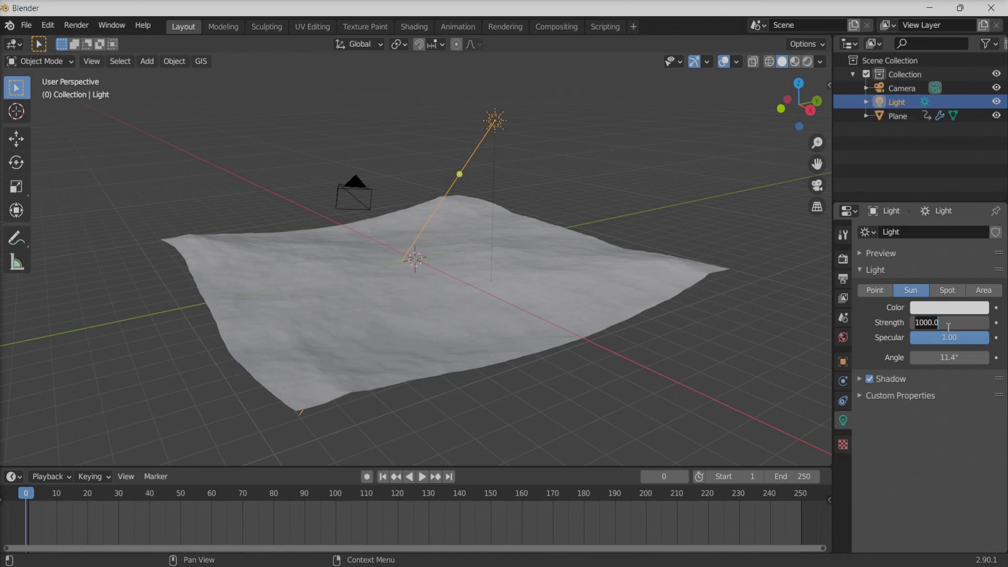
{"action": "type", "text": "10"}
{"action": "key", "text": "Return"}
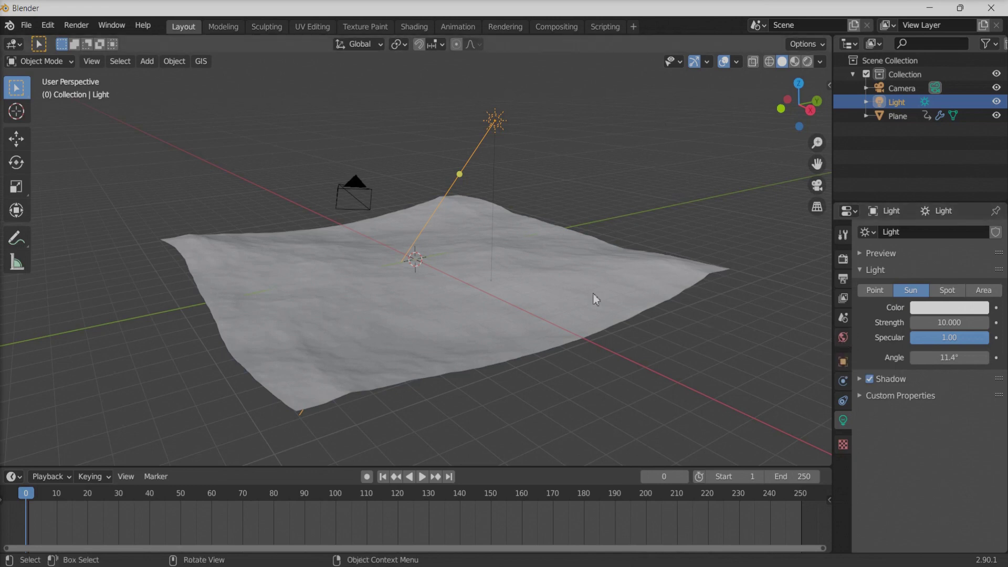
Step: Add a cylinder mesh at the ocean's centre and scale it up uniformly to roughly three times its size
{"action": "left_click", "coordinate": [539, 281]}
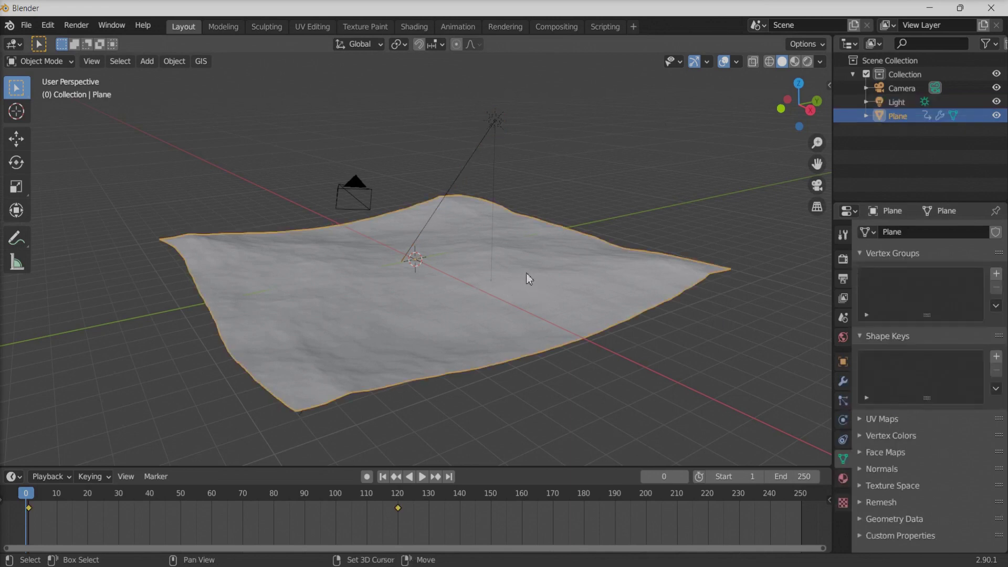
{"action": "key", "text": "shift+a"}
{"action": "mouse_move", "coordinate": [519, 271]}
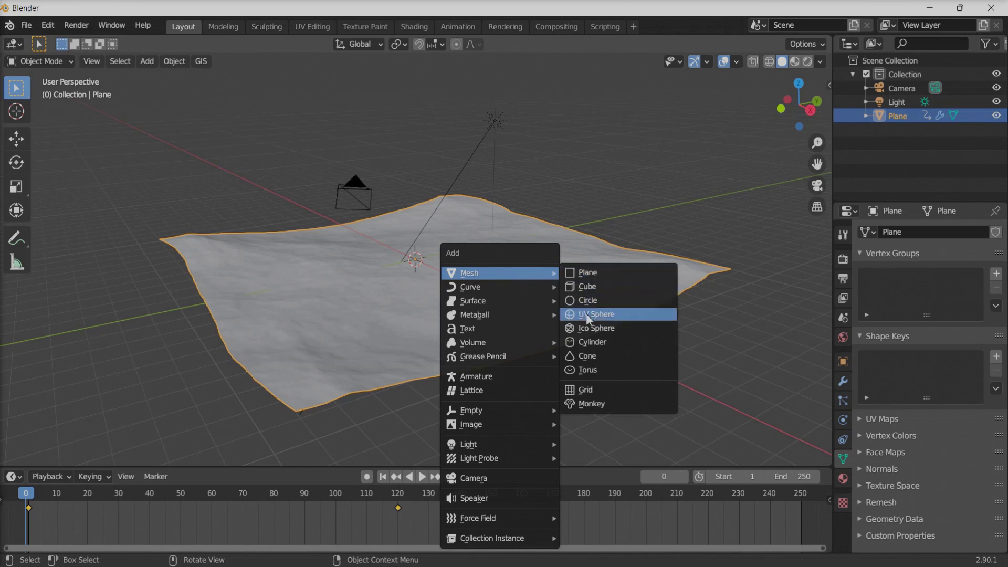
{"action": "left_click", "coordinate": [590, 348]}
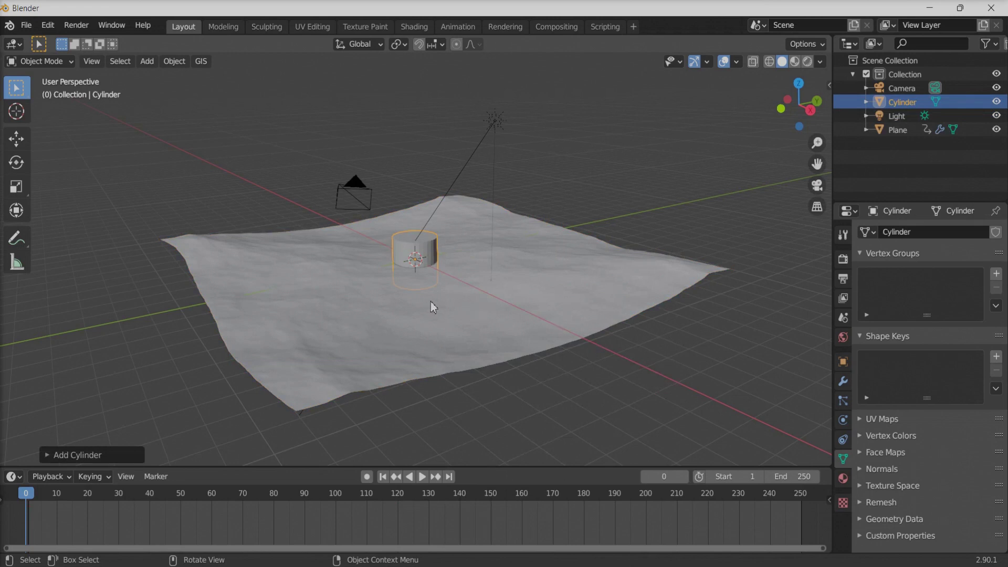
{"action": "key", "text": "s"}
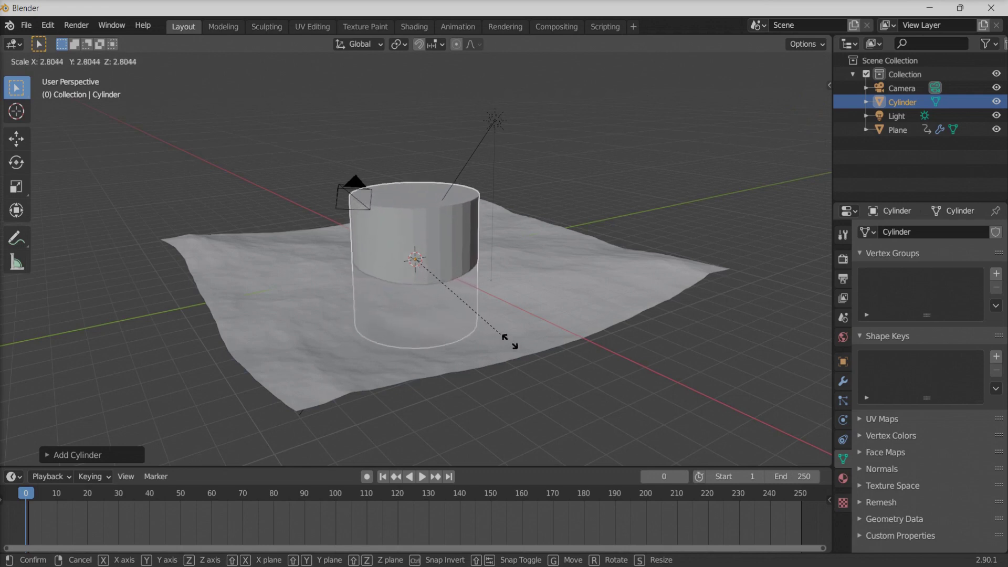
{"action": "left_click", "coordinate": [531, 350]}
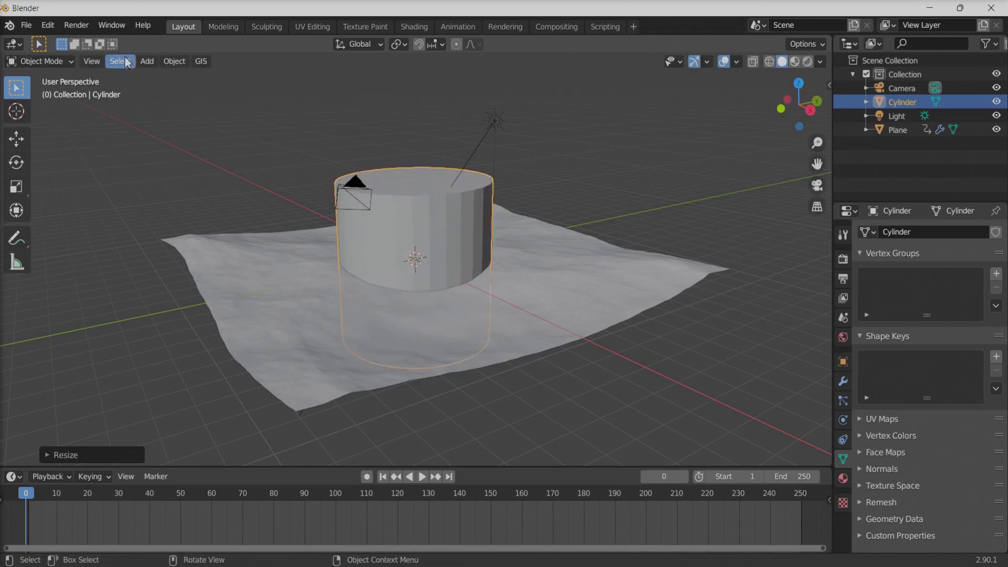
Step: In Edit Mode with face selection, delete the cylinder's front-facing side faces so that only the rear half of the wall remains
{"action": "left_click", "coordinate": [65, 61]}
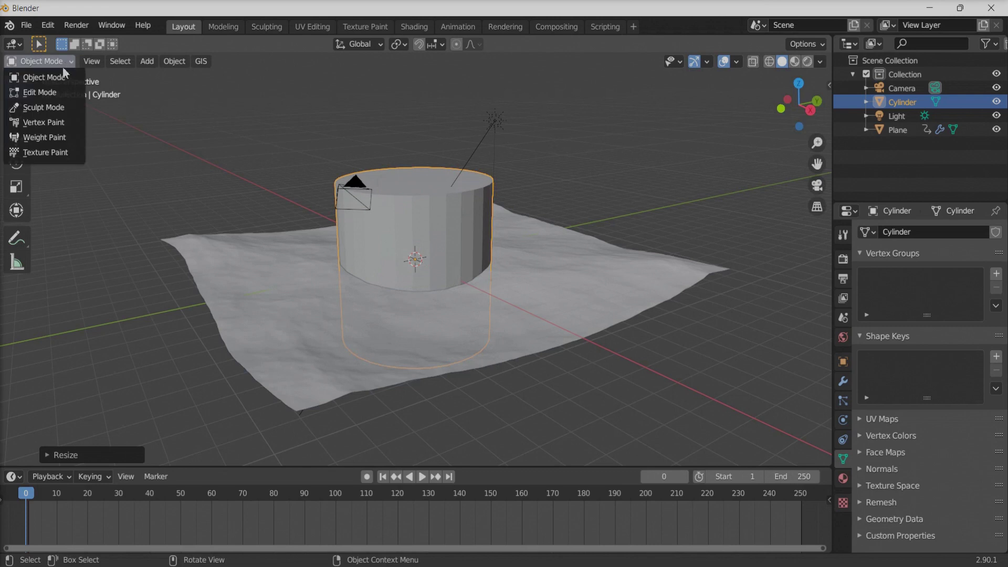
{"action": "left_click", "coordinate": [58, 93]}
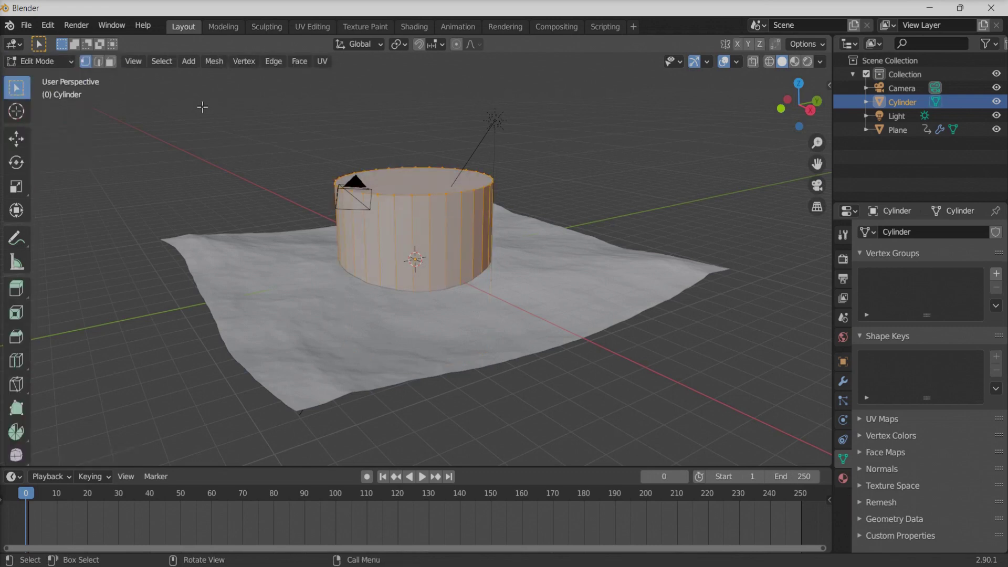
{"action": "left_click", "coordinate": [111, 62]}
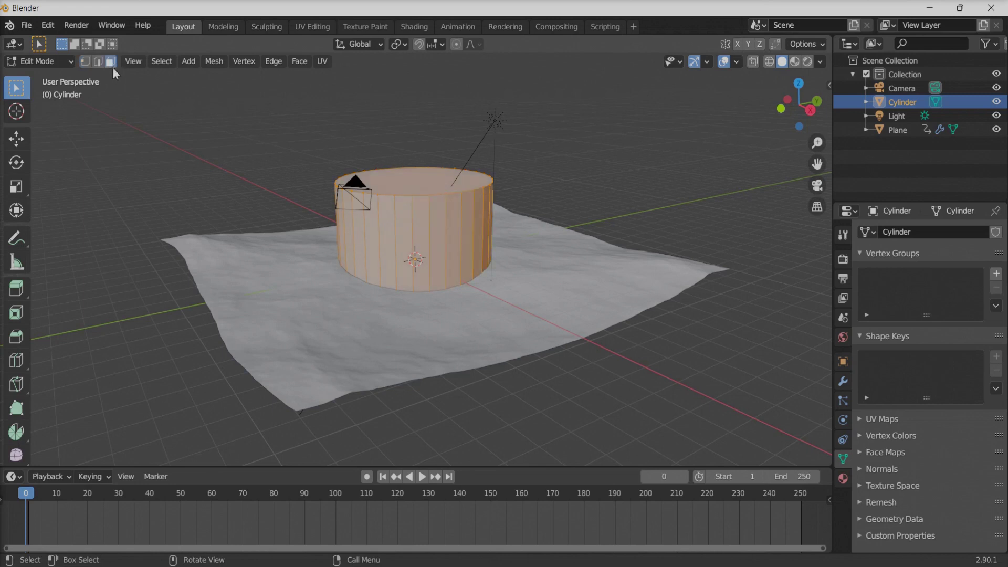
{"action": "left_click", "coordinate": [373, 237]}
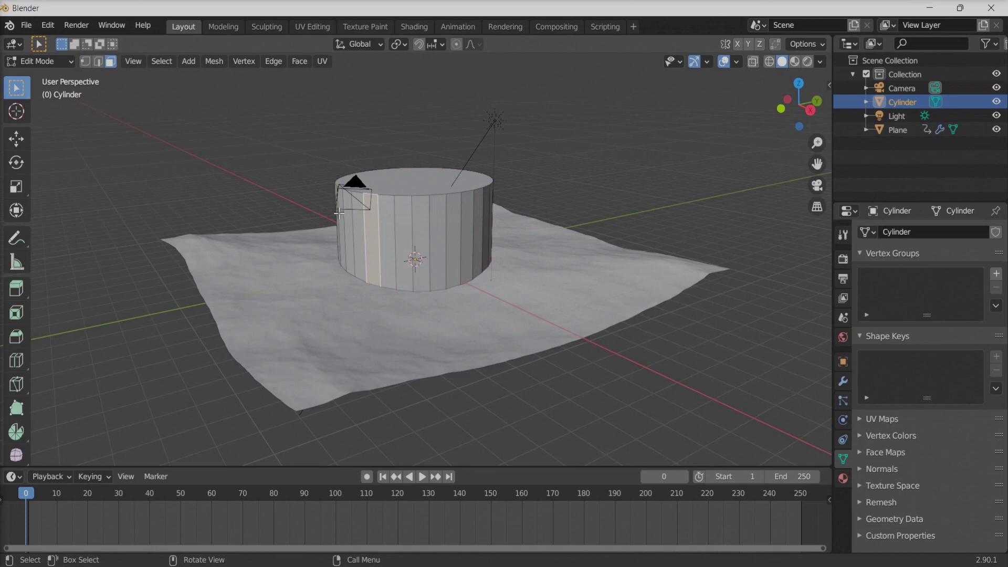
{"action": "left_click_drag", "start_coordinate": [339, 212], "coordinate": [514, 311]}
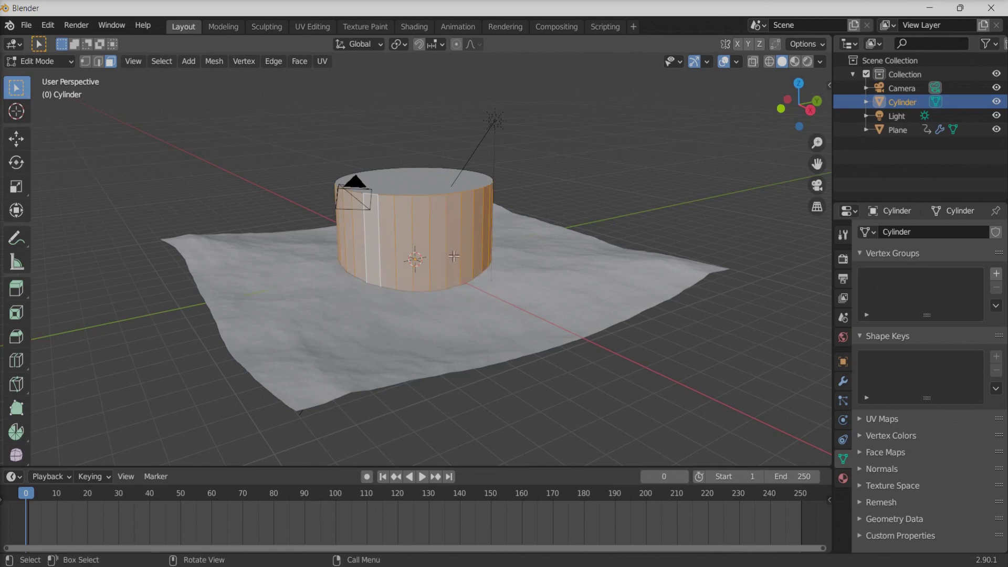
{"action": "key", "text": "x"}
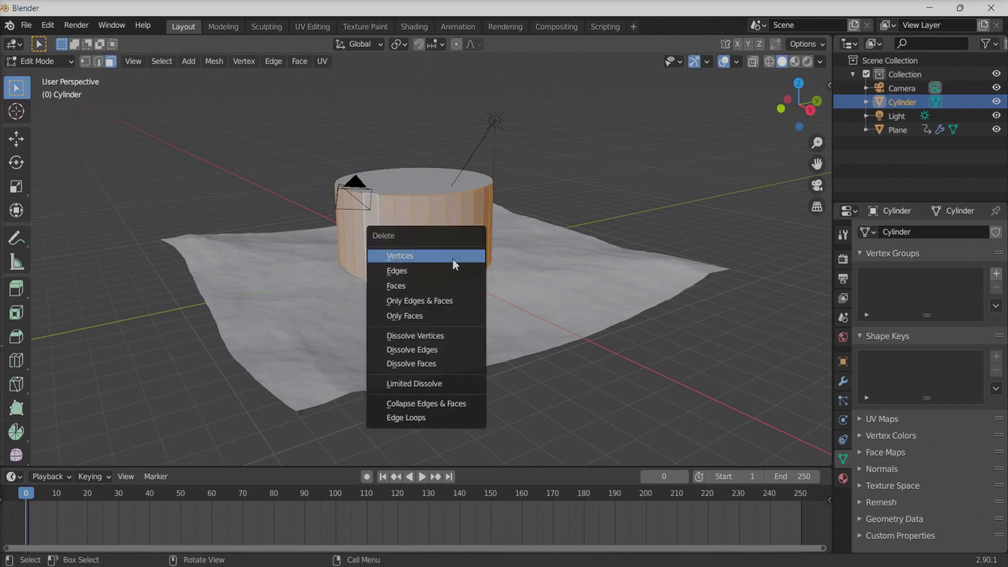
{"action": "left_click", "coordinate": [443, 290]}
Step: Delete the cylinder's top and bottom cap faces and return to Object Mode
{"action": "left_click", "coordinate": [421, 185]}
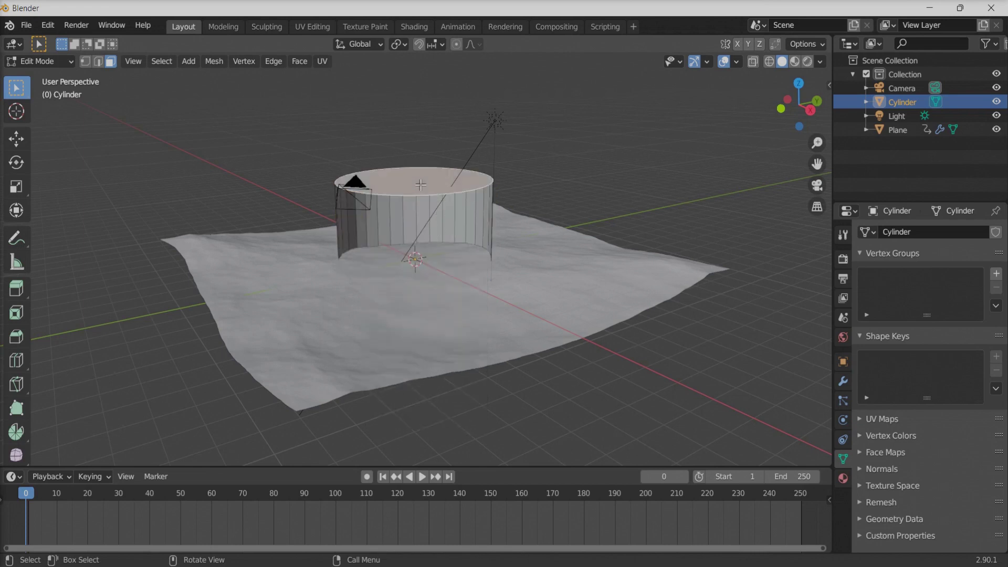
{"action": "key", "text": "x"}
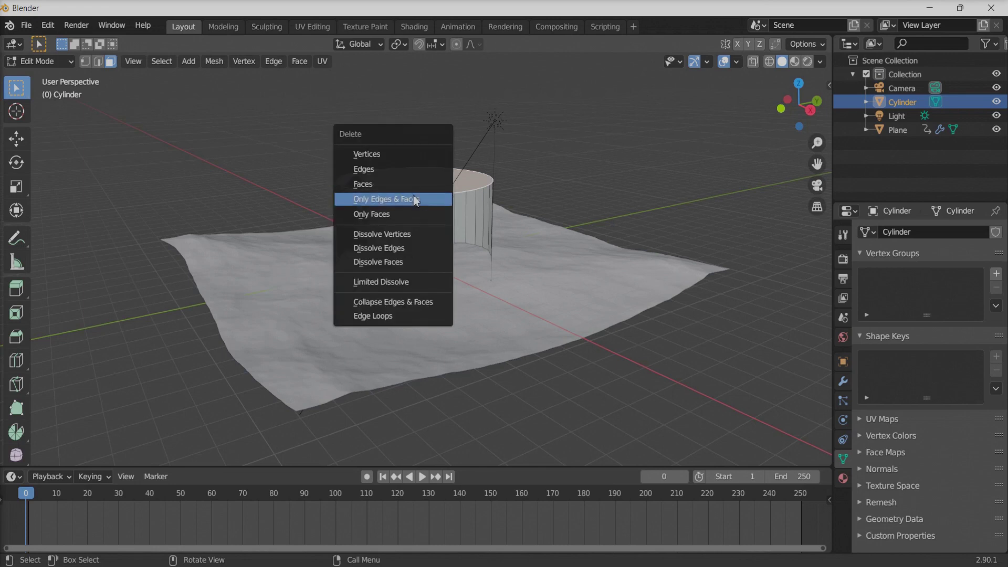
{"action": "left_click", "coordinate": [404, 185]}
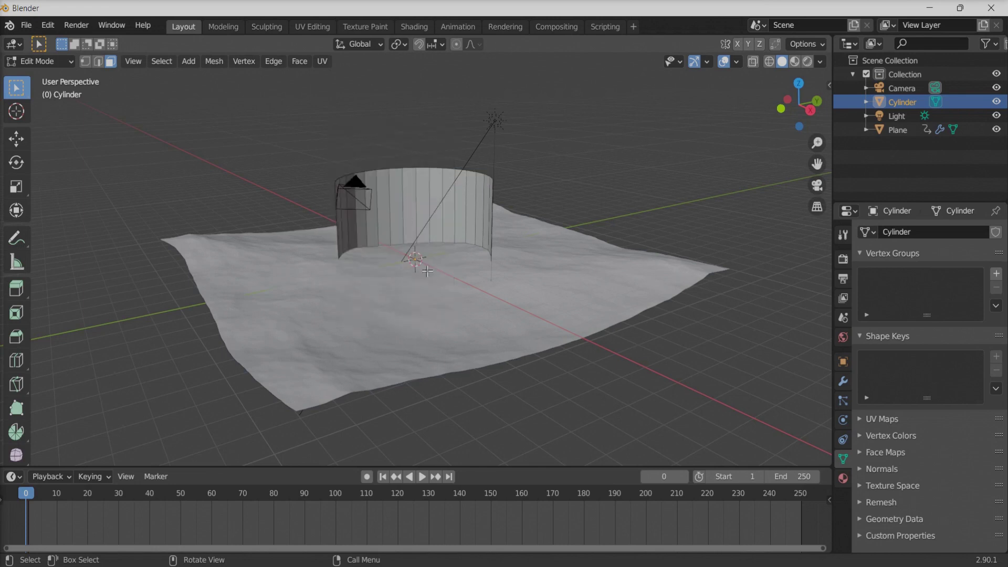
{"action": "middle_click_drag", "start_coordinate": [430, 278], "coordinate": [433, 260]}
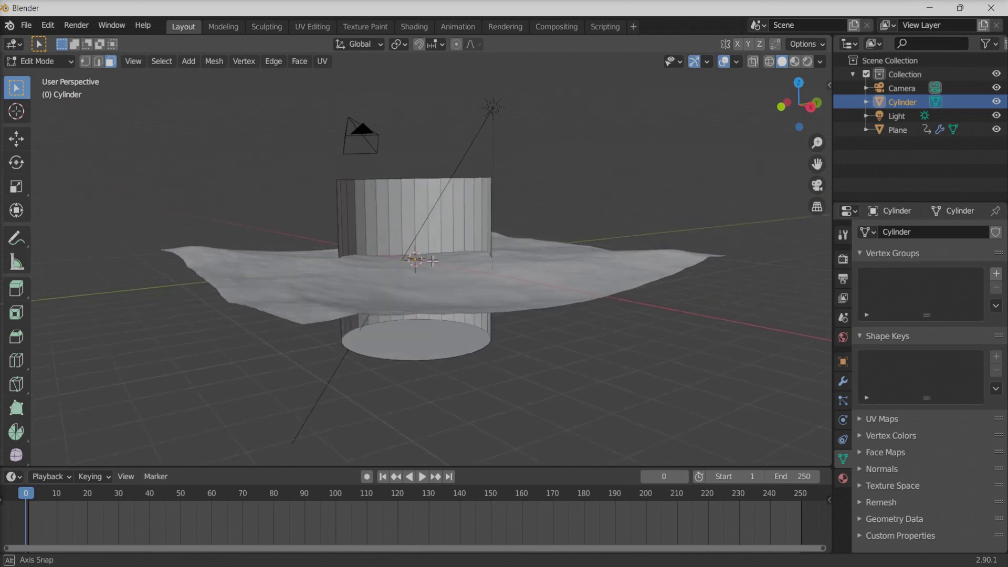
{"action": "left_click", "coordinate": [430, 337]}
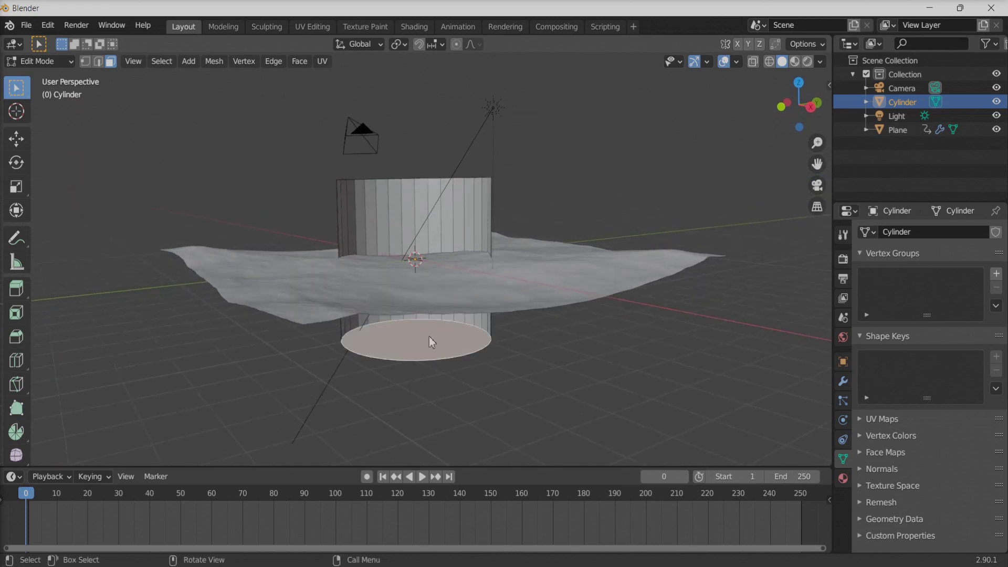
{"action": "key", "text": "x"}
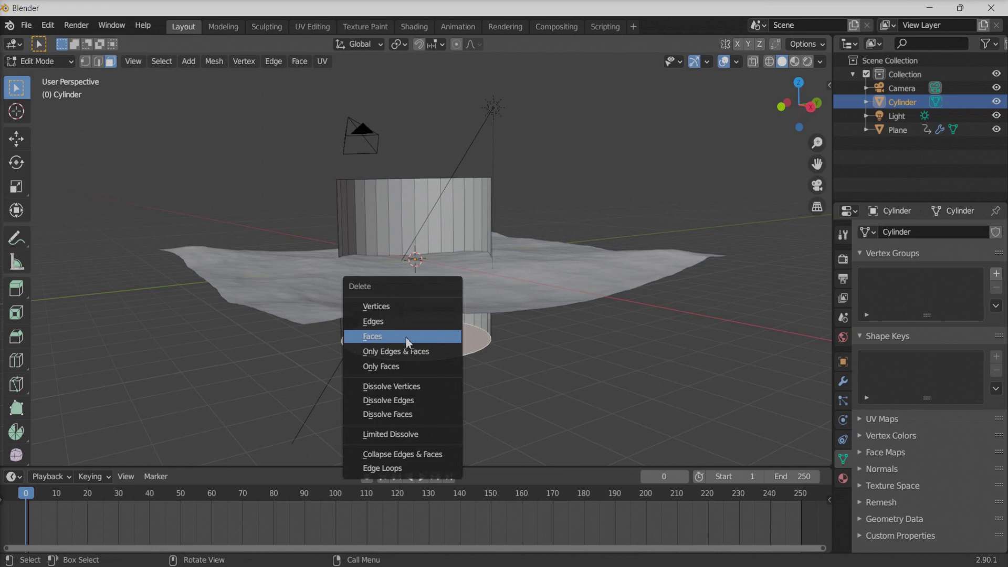
{"action": "left_click", "coordinate": [408, 340]}
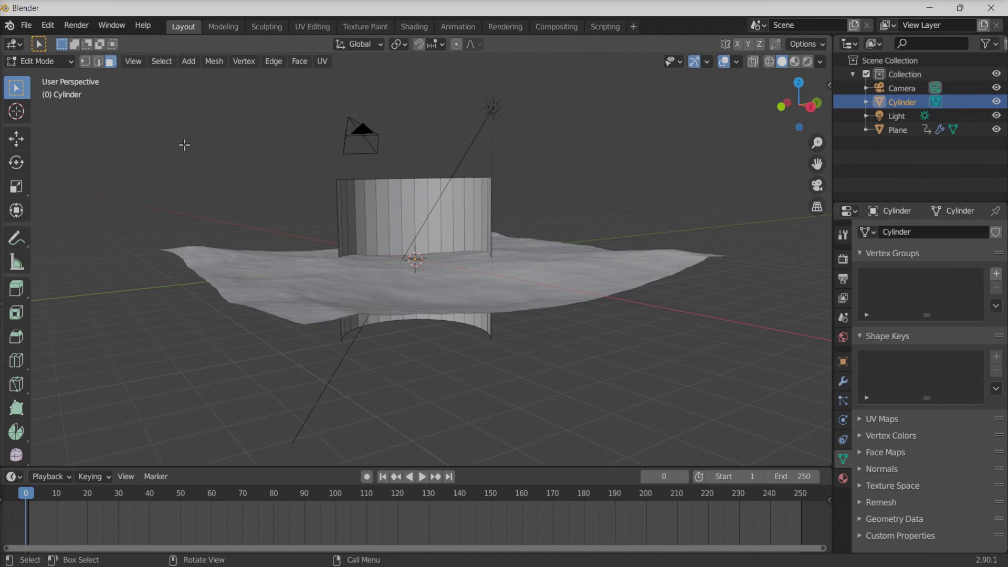
{"action": "left_click", "coordinate": [51, 60]}
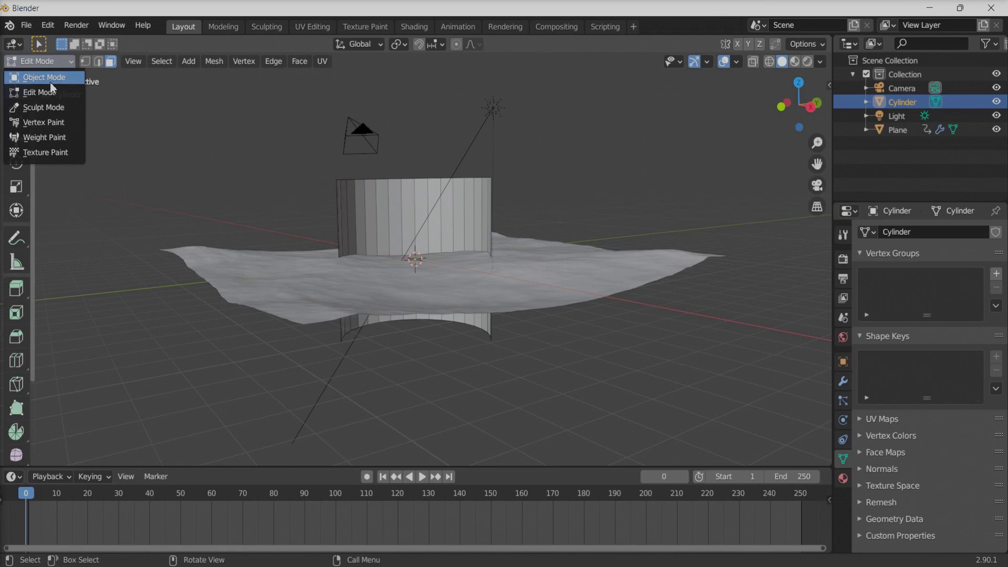
{"action": "left_click", "coordinate": [49, 79]}
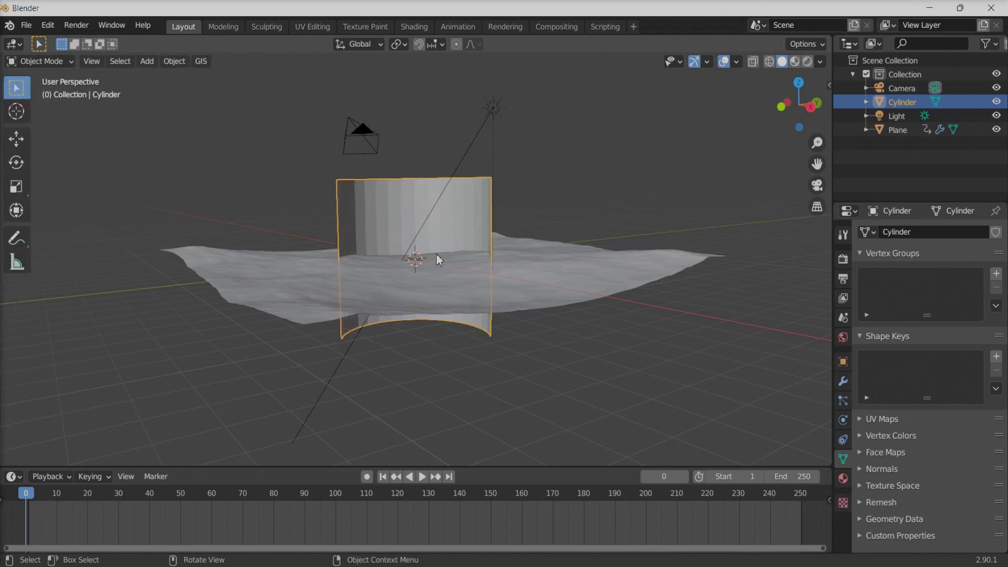
Step: Scale the curved wall up uniformly to roughly two and a half times its size and shade it smooth
{"action": "key", "text": "s"}
{"action": "left_click", "coordinate": [462, 234]}
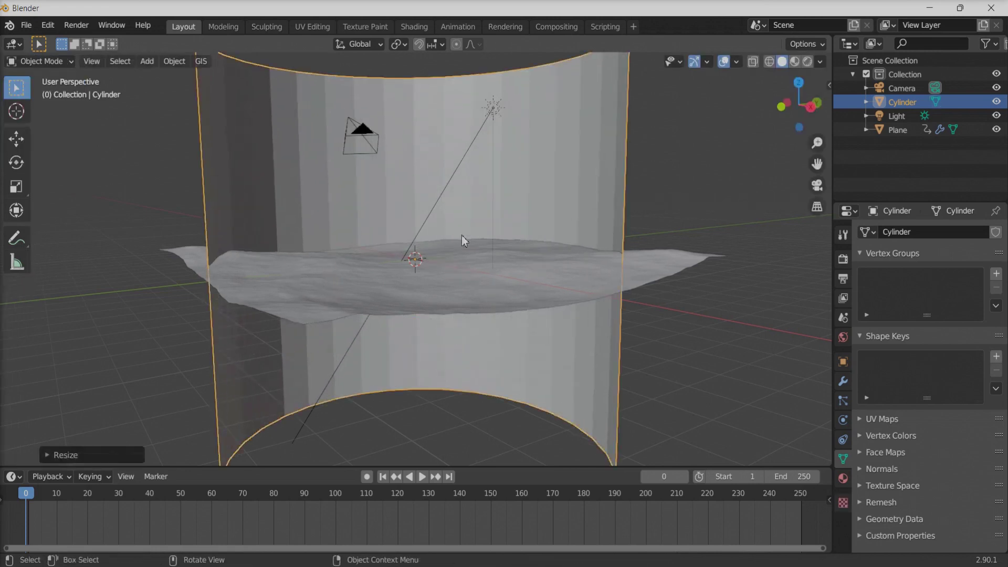
{"action": "right_click", "coordinate": [483, 215]}
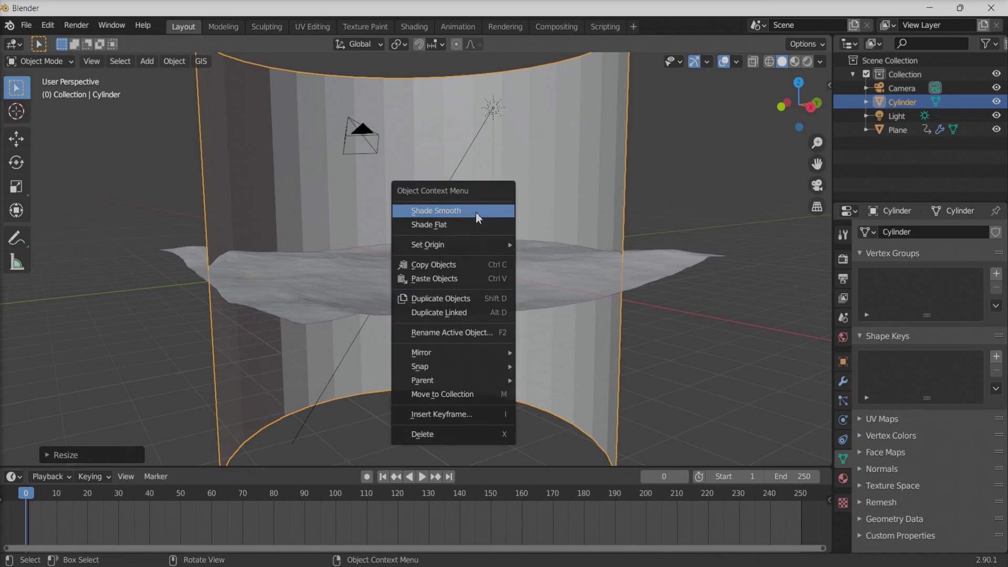
{"action": "left_click", "coordinate": [478, 212]}
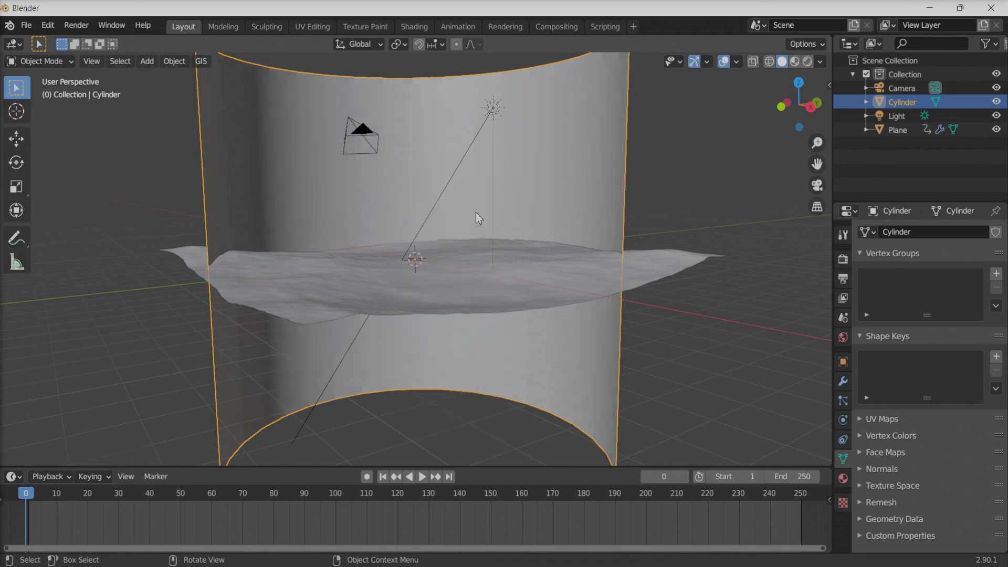
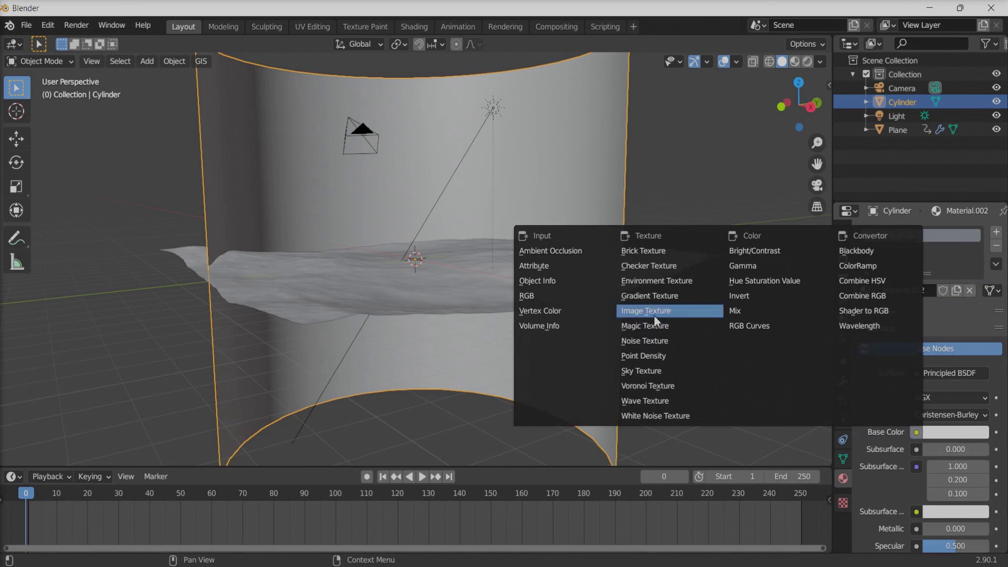
Step: Give the cylinder material's Base Color an Image Texture and load ocean-horizon.jpg from the JohnnyThe Explorer folder
{"action": "left_click", "coordinate": [655, 316]}
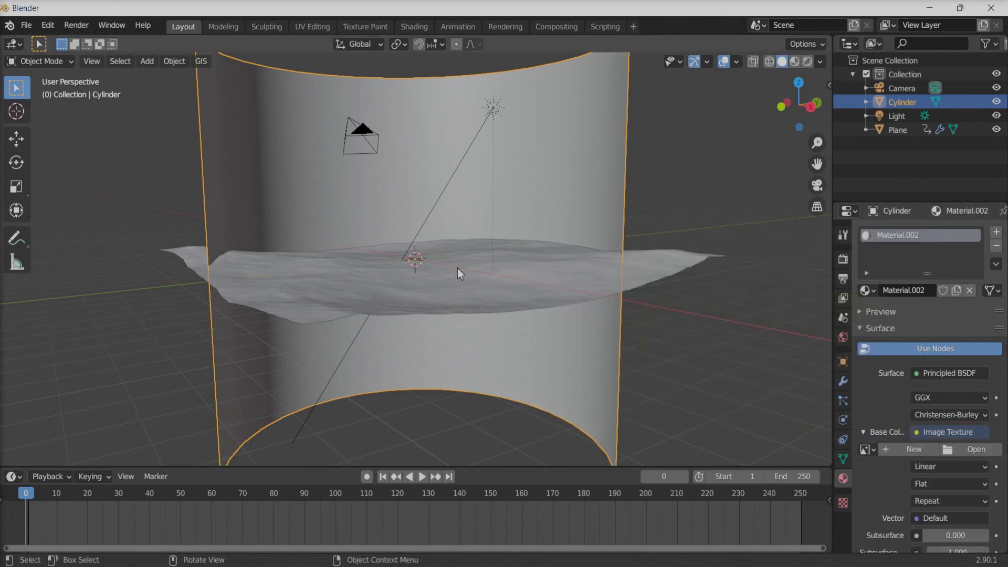
{"action": "left_click", "coordinate": [979, 454]}
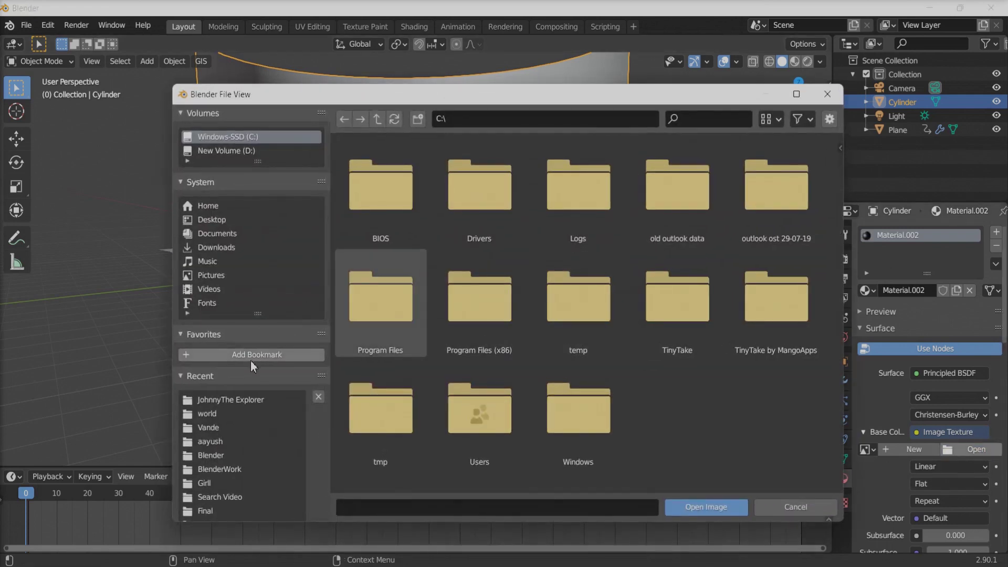
{"action": "left_click", "coordinate": [238, 399]}
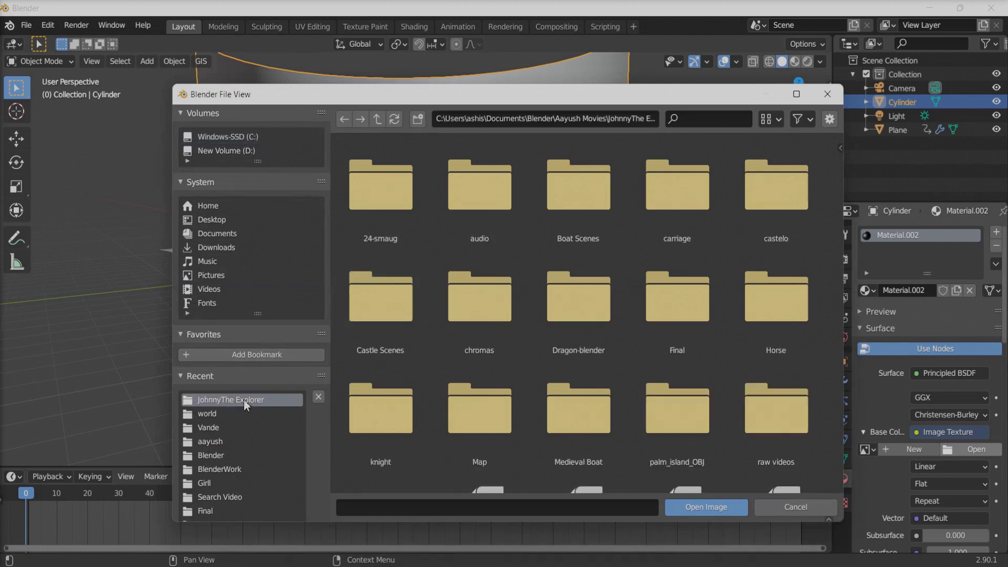
{"action": "scroll", "coordinate": [562, 359], "scroll_direction": "down", "scroll_amount": 5}
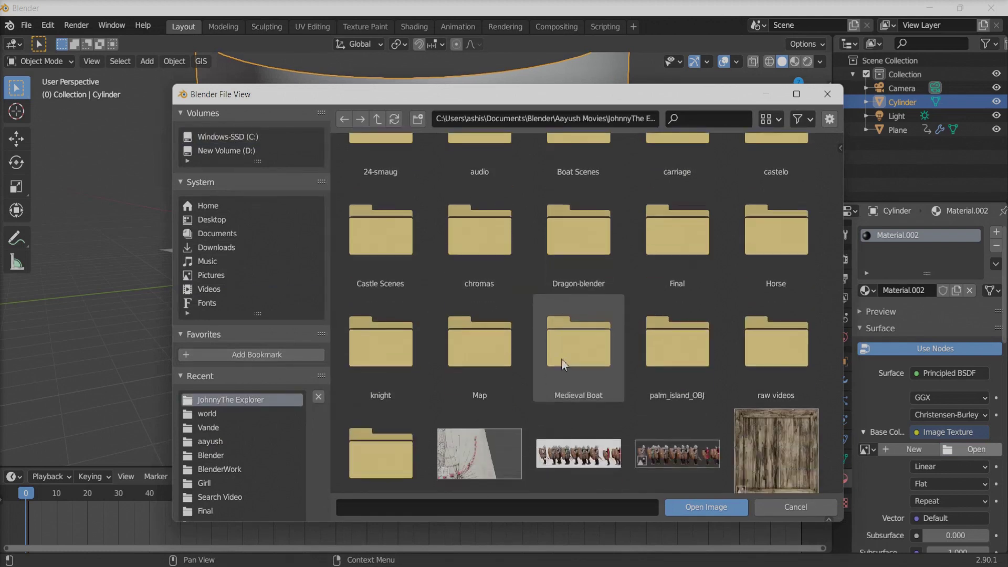
{"action": "scroll", "coordinate": [563, 364], "scroll_direction": "down", "scroll_amount": 12}
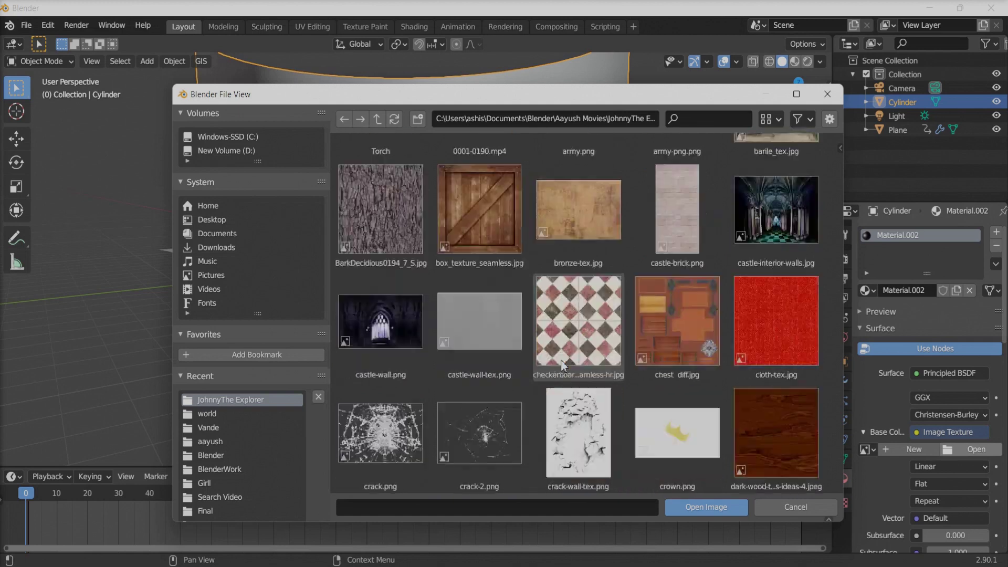
{"action": "scroll", "coordinate": [560, 365], "scroll_direction": "down", "scroll_amount": 4}
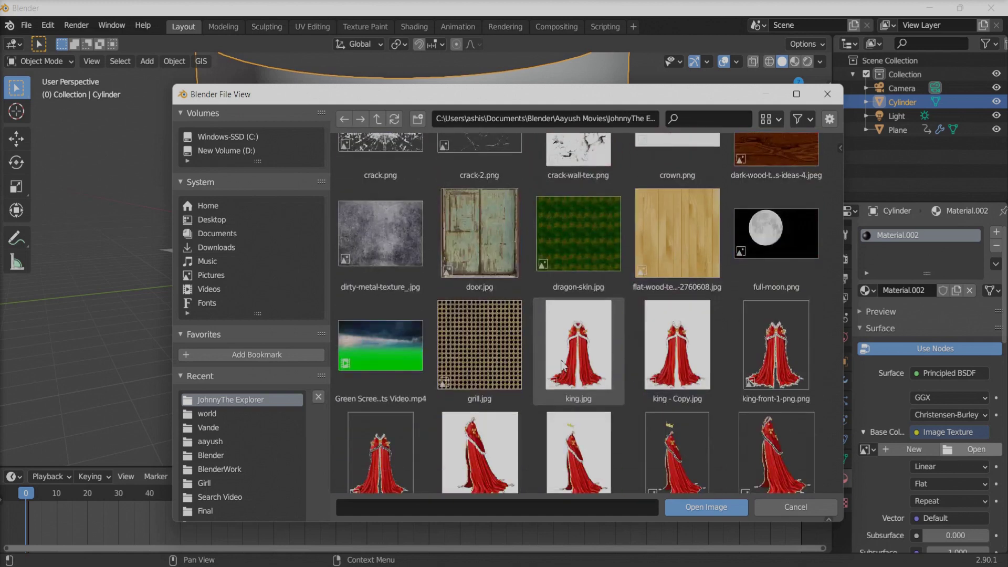
{"action": "scroll", "coordinate": [551, 359], "scroll_direction": "down", "scroll_amount": 12}
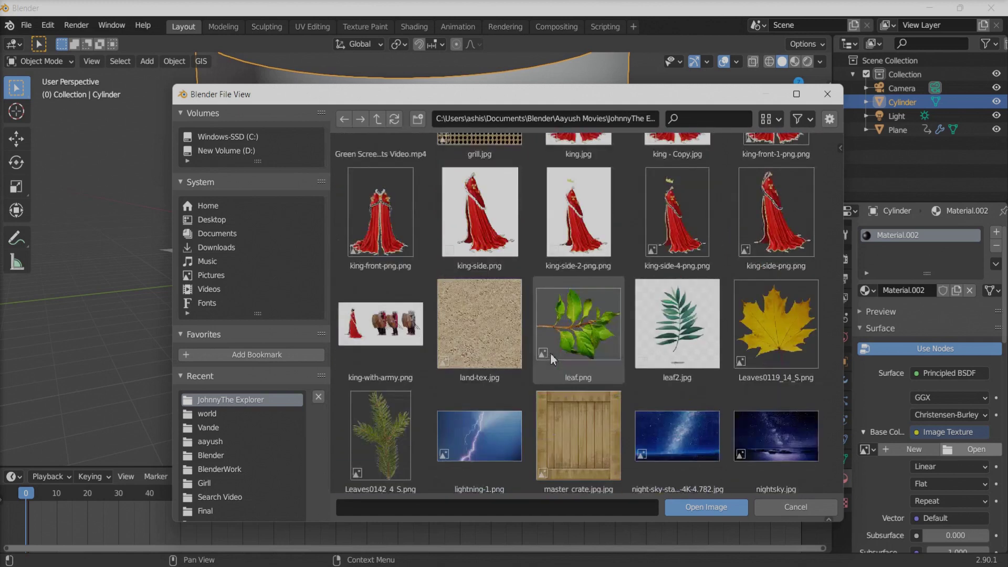
{"action": "scroll", "coordinate": [550, 354], "scroll_direction": "down", "scroll_amount": 2}
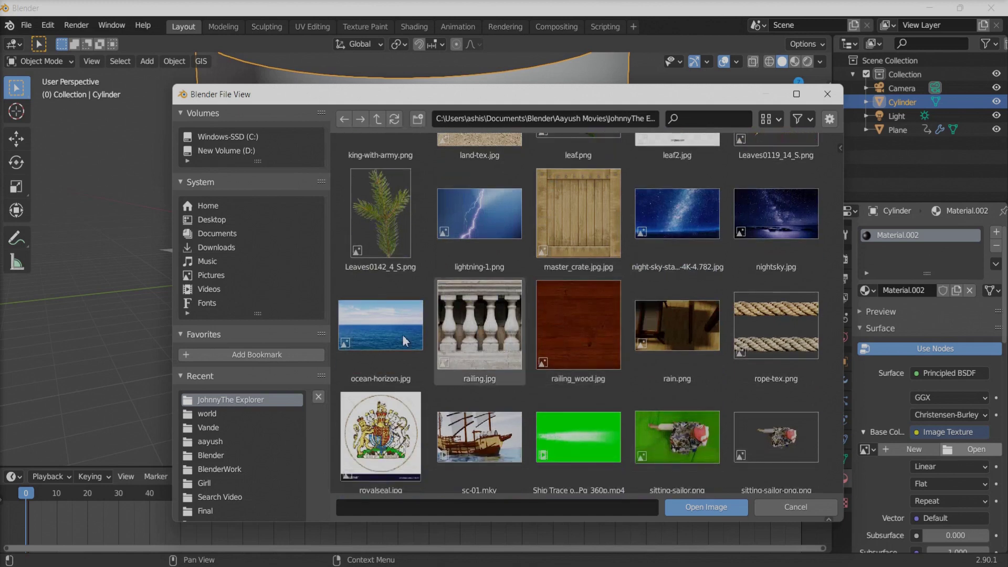
{"action": "left_click", "coordinate": [387, 328]}
{"action": "double_click", "coordinate": [386, 328]}
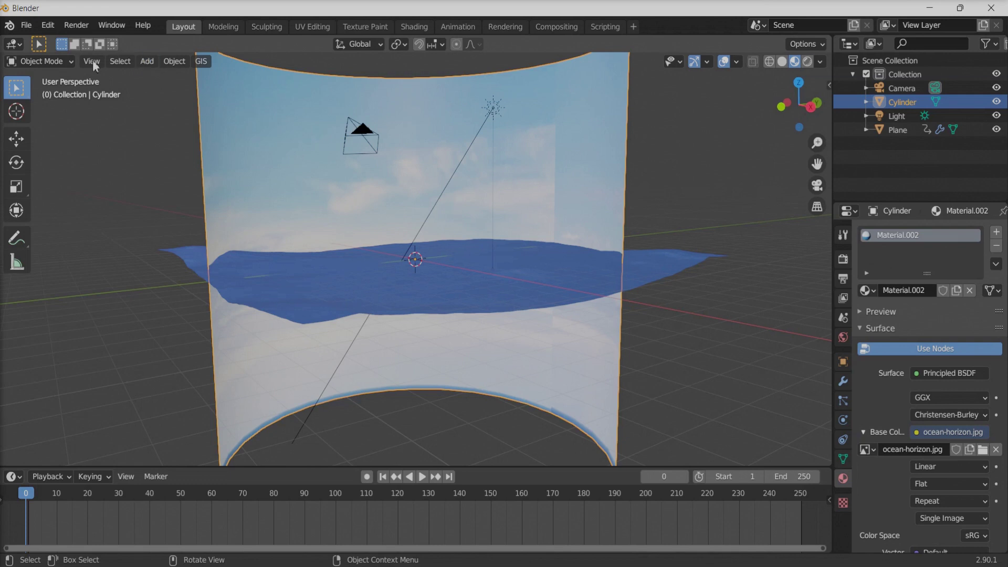
Step: In Edit Mode, select all faces of the curved wall and UV-unwrap them with Unwrap
{"action": "left_click", "coordinate": [58, 58]}
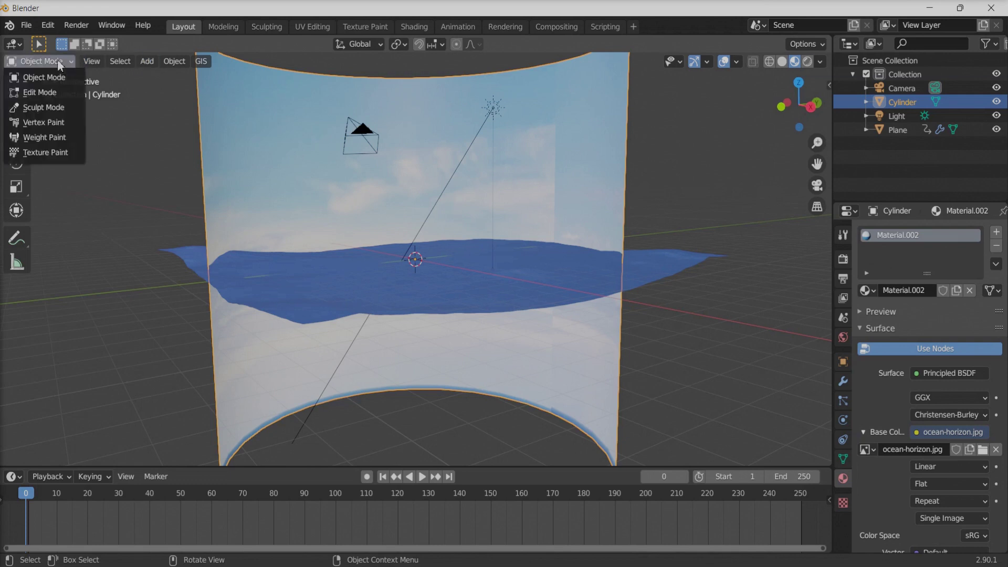
{"action": "left_click", "coordinate": [55, 94]}
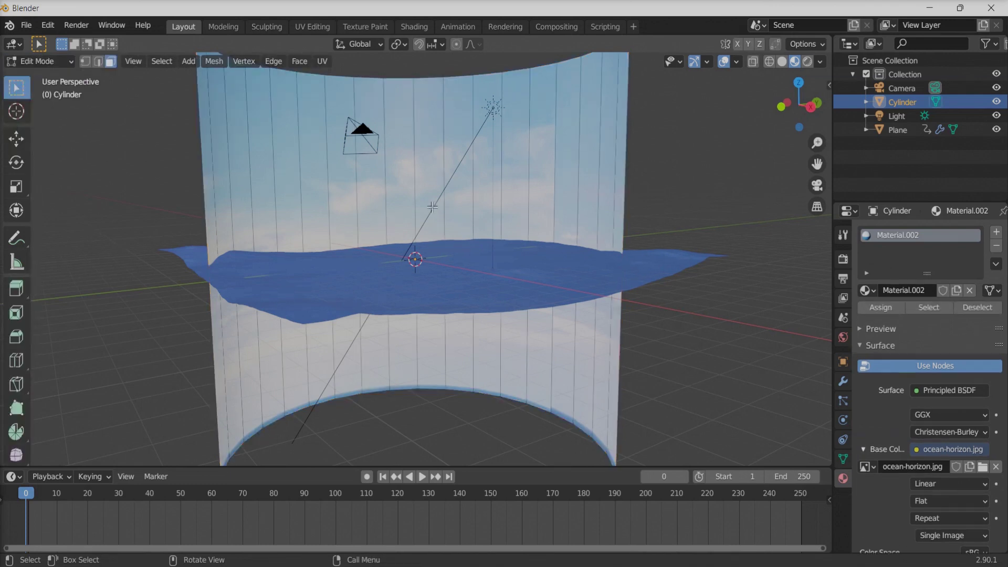
{"action": "key", "text": "a"}
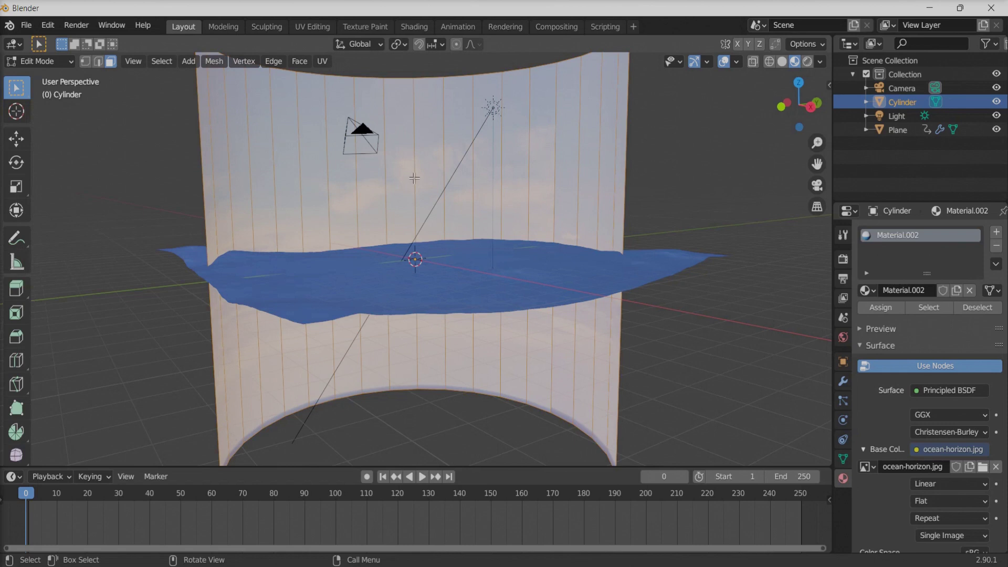
{"action": "right_click", "coordinate": [415, 181]}
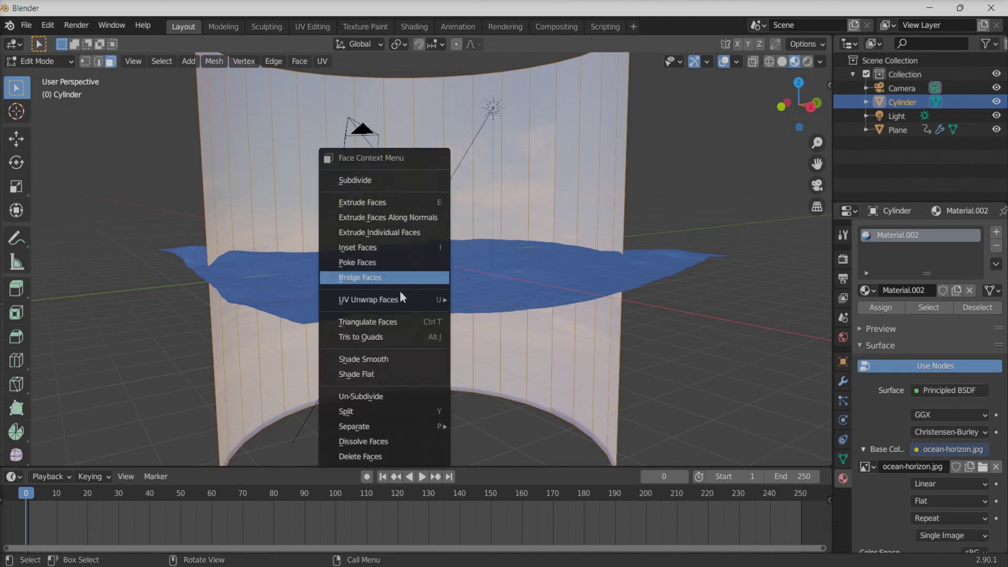
{"action": "mouse_move", "coordinate": [399, 302]}
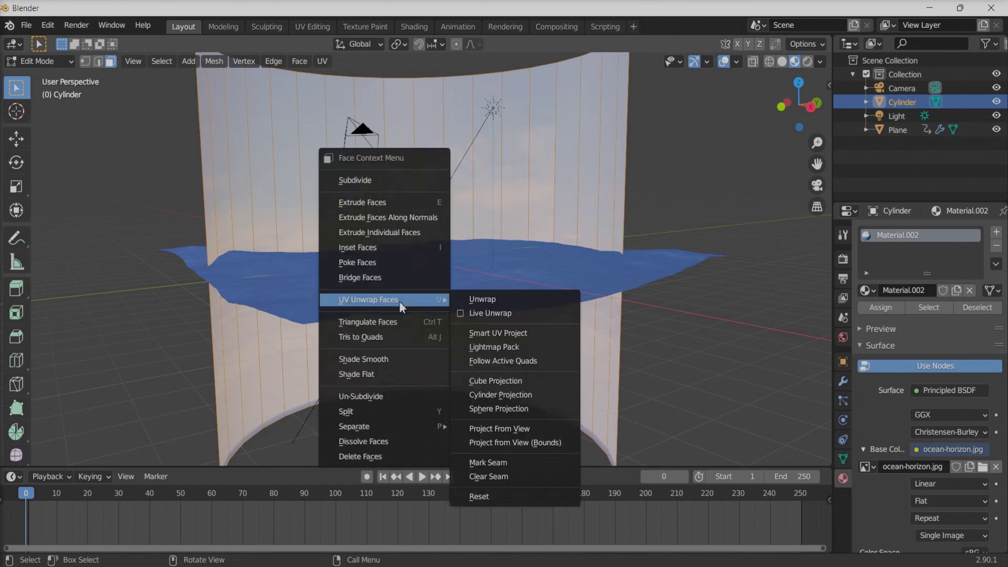
{"action": "left_click", "coordinate": [480, 298]}
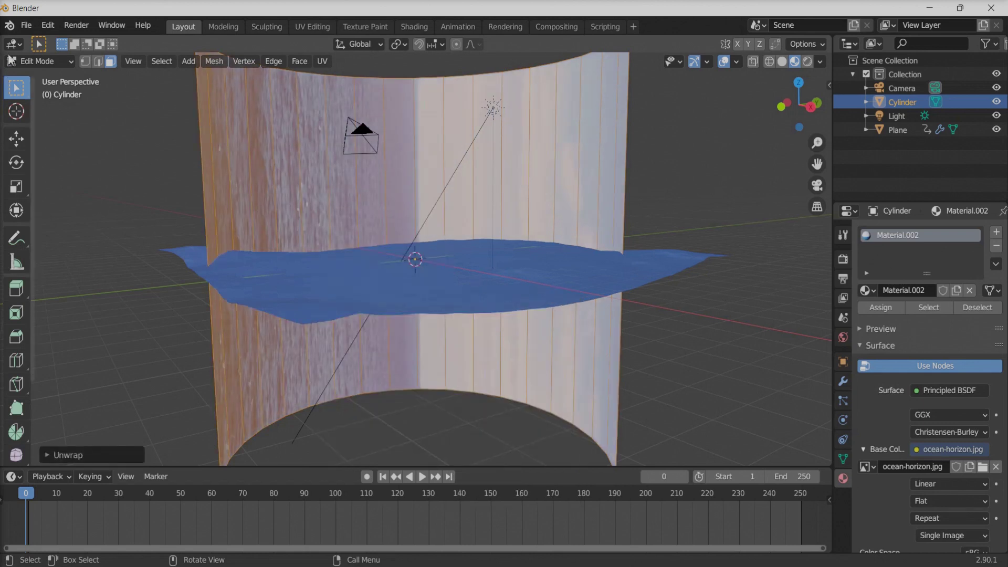
Step: In the UV Editor, select the wall's entire UV layout and rotate it by 90°
{"action": "left_click", "coordinate": [19, 45]}
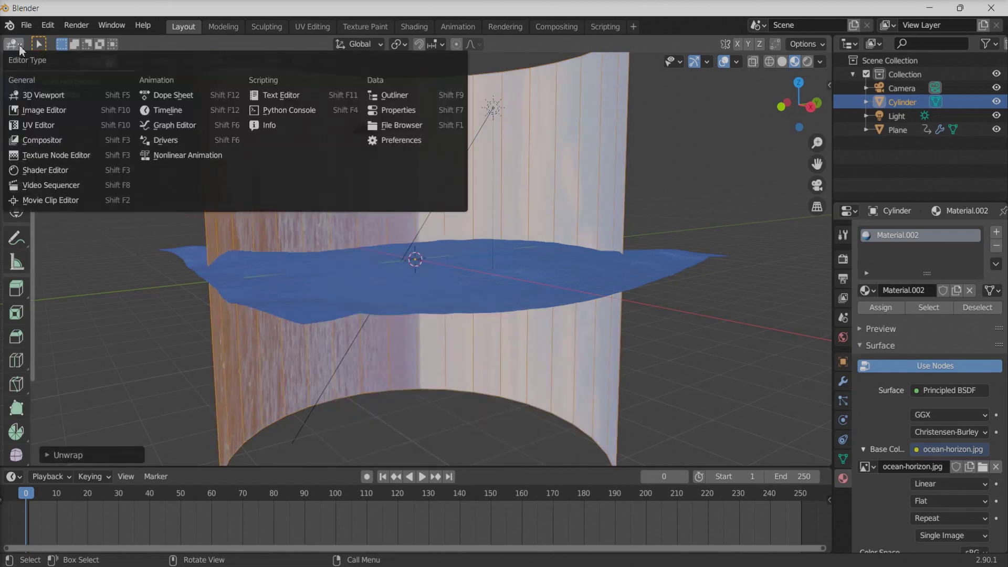
{"action": "left_click", "coordinate": [38, 126]}
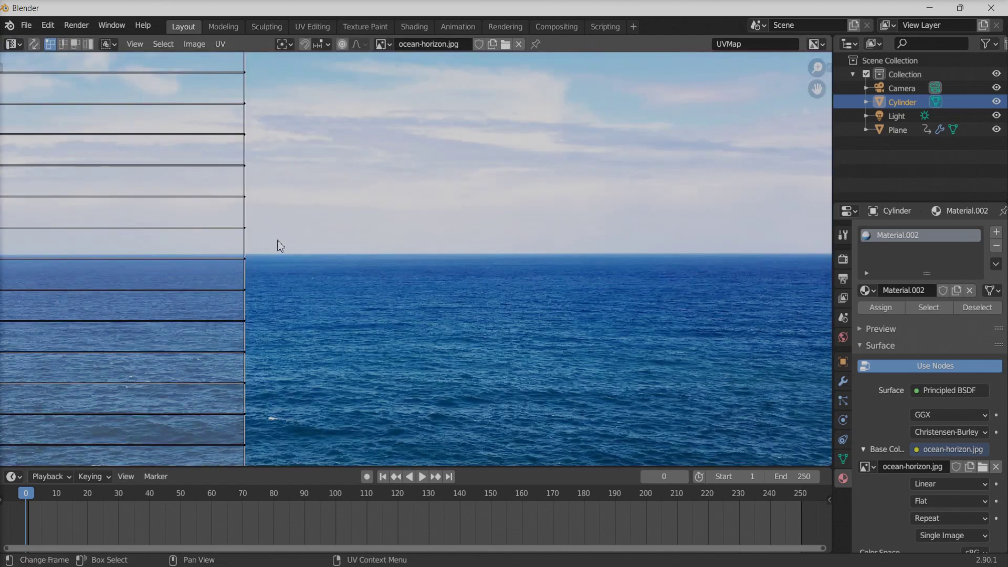
{"action": "scroll", "coordinate": [299, 269], "scroll_direction": "down", "scroll_amount": 2}
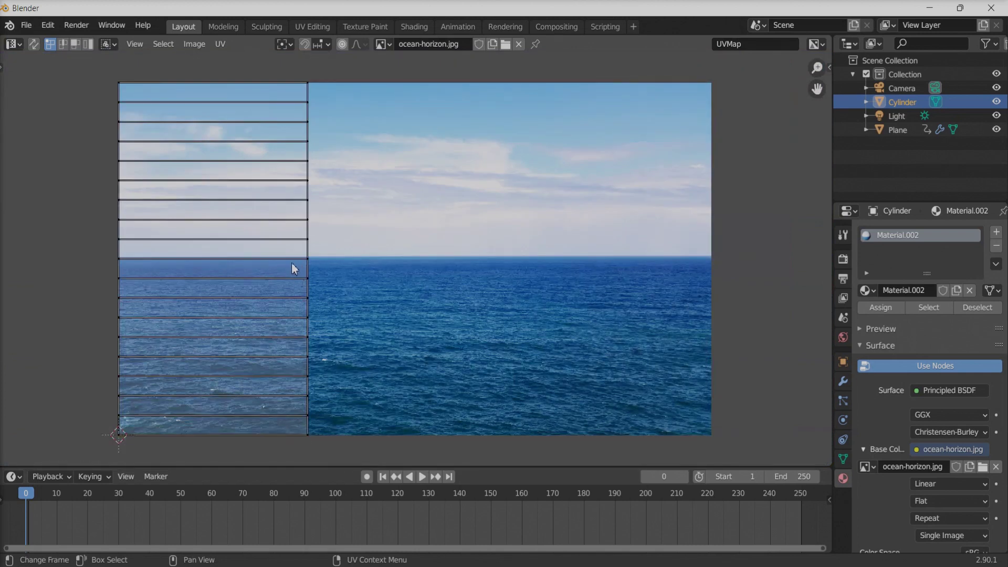
{"action": "key", "text": "a"}
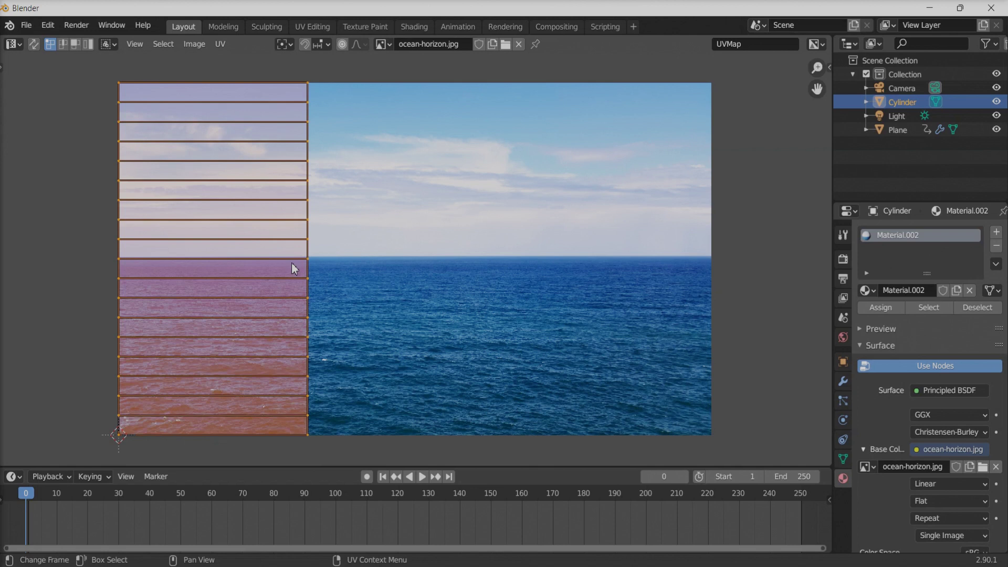
{"action": "type", "text": "r90"}
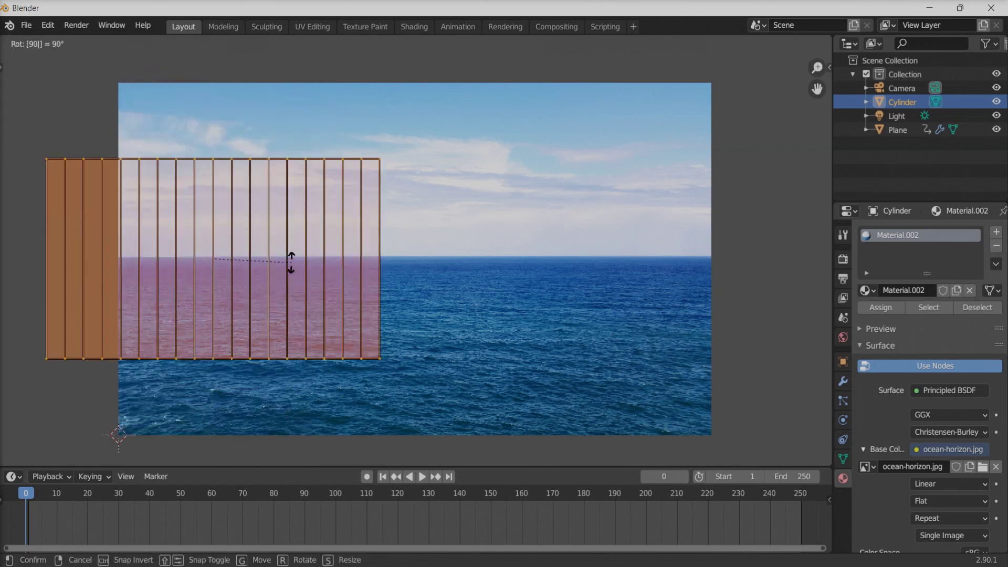
{"action": "key", "text": "Return"}
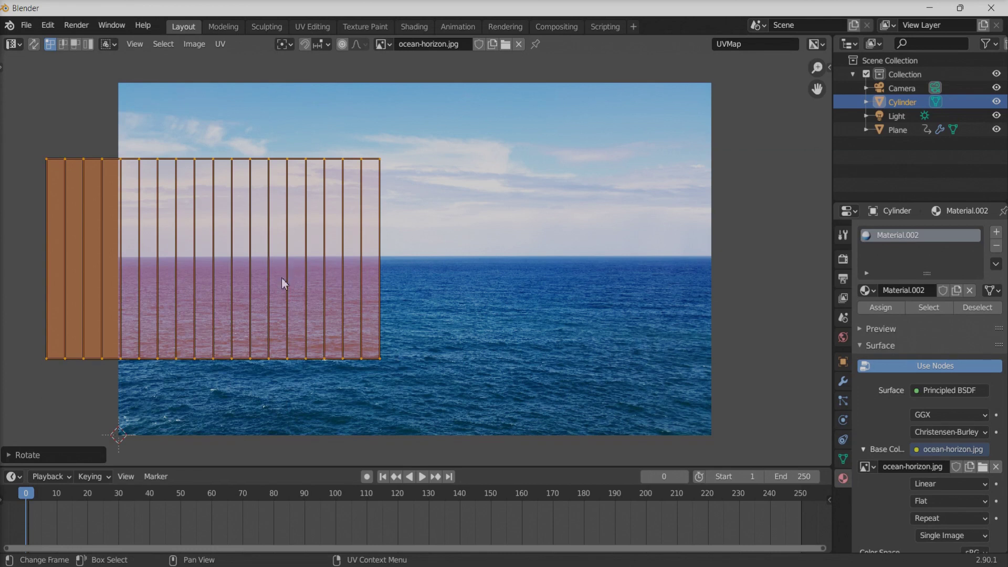
Step: Move the UV layout up over the sky area of the image and shrink it along Y to roughly 0.8
{"action": "key", "text": "g"}
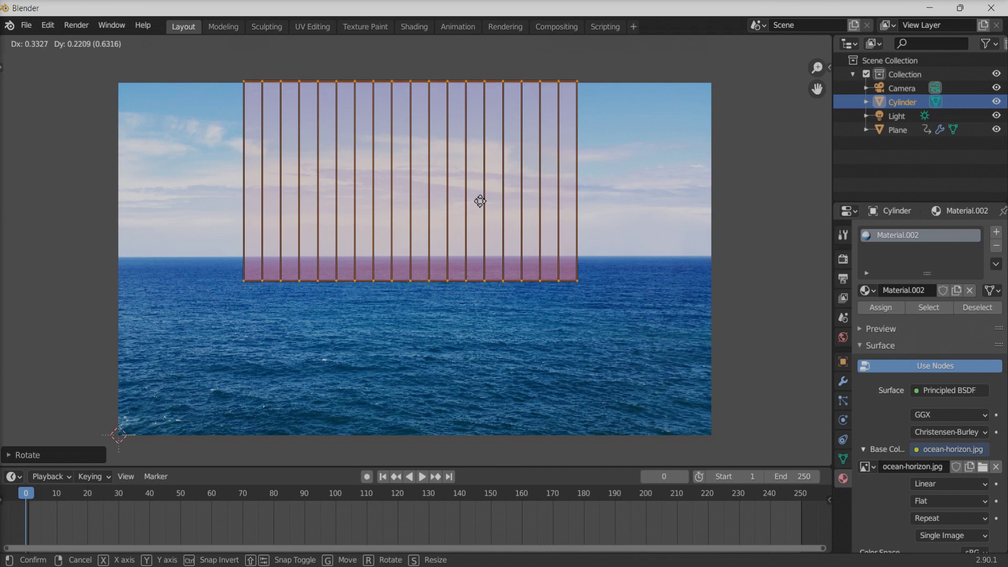
{"action": "left_click", "coordinate": [480, 201]}
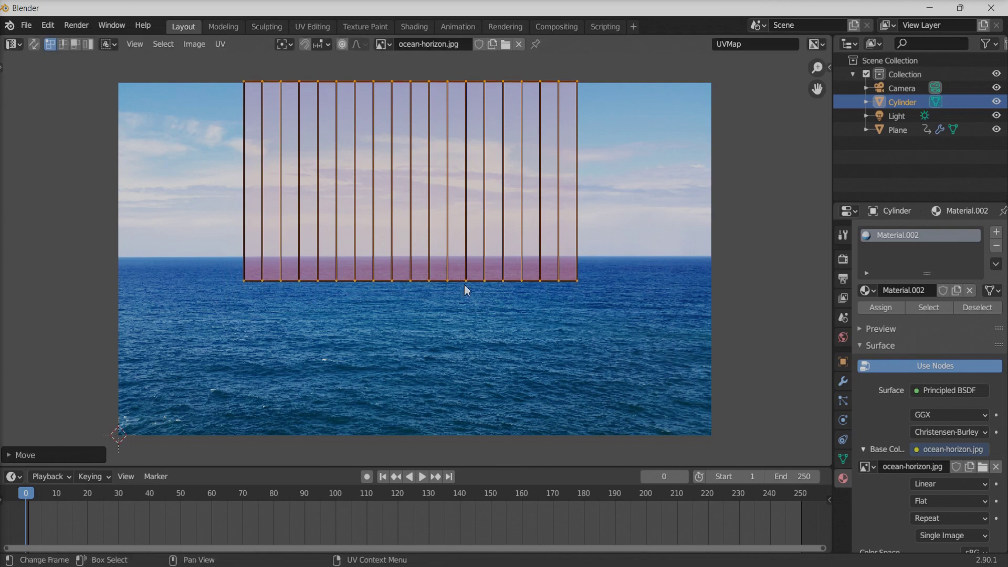
{"action": "key", "text": "s"}
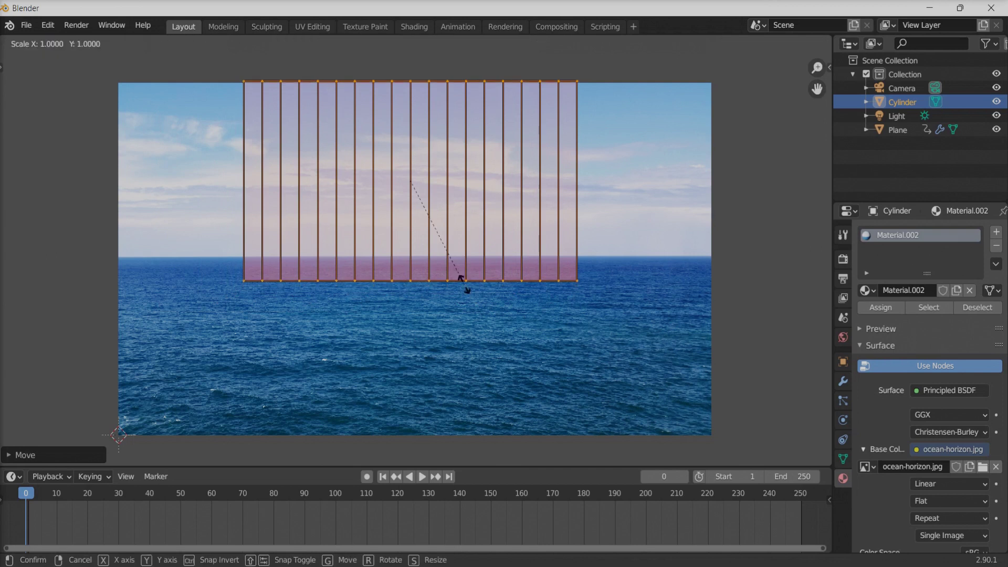
{"action": "key", "text": "y"}
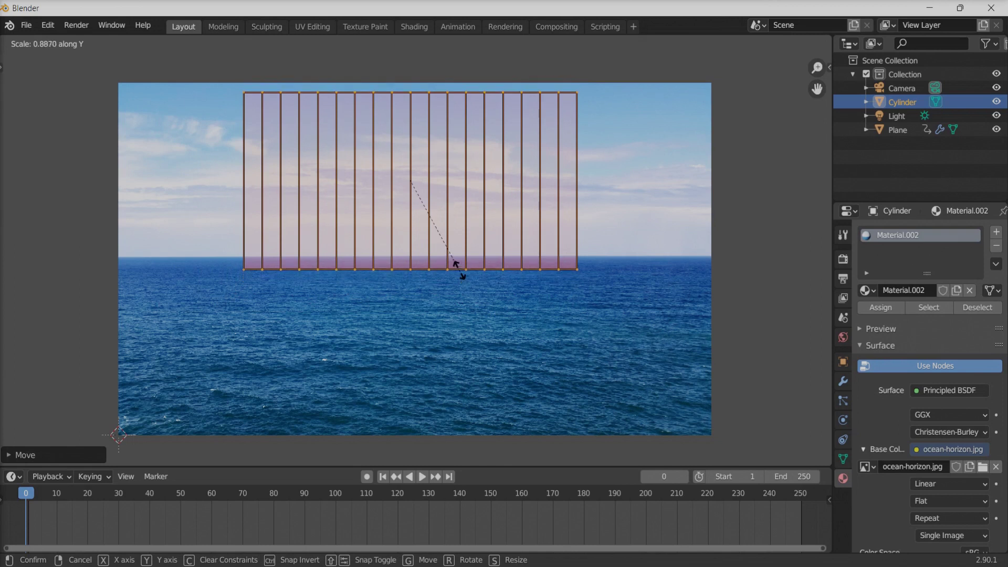
{"action": "left_click", "coordinate": [459, 269]}
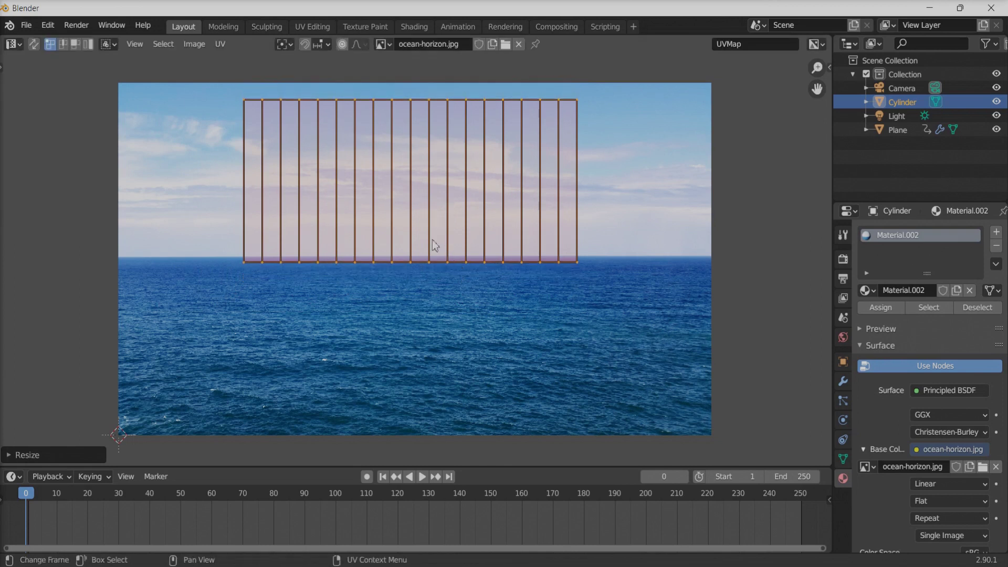
Step: Place the UV layout just above the horizon line and stretch it along X to nearly the full image width, centred on the image
{"action": "key", "text": "g"}
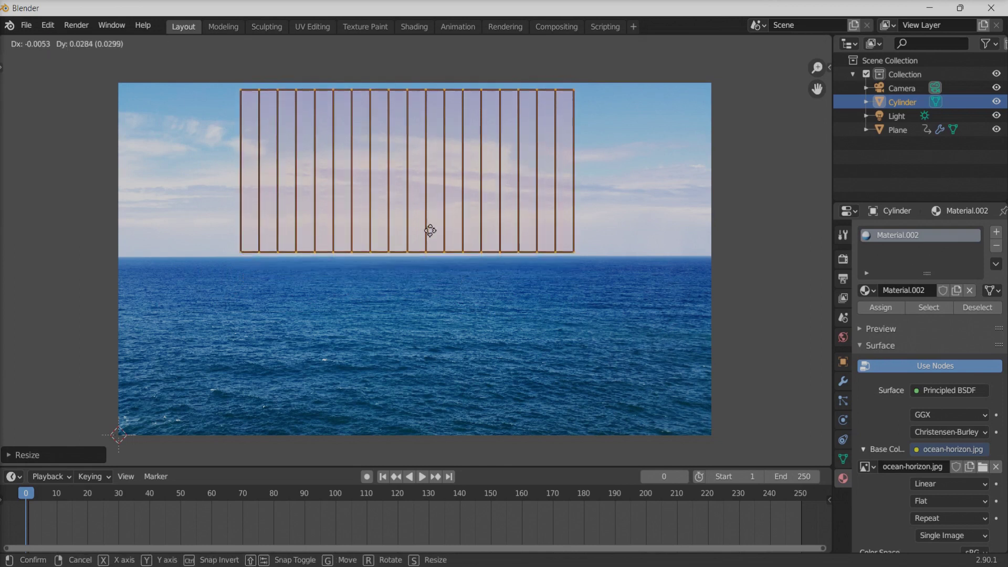
{"action": "left_click", "coordinate": [431, 235]}
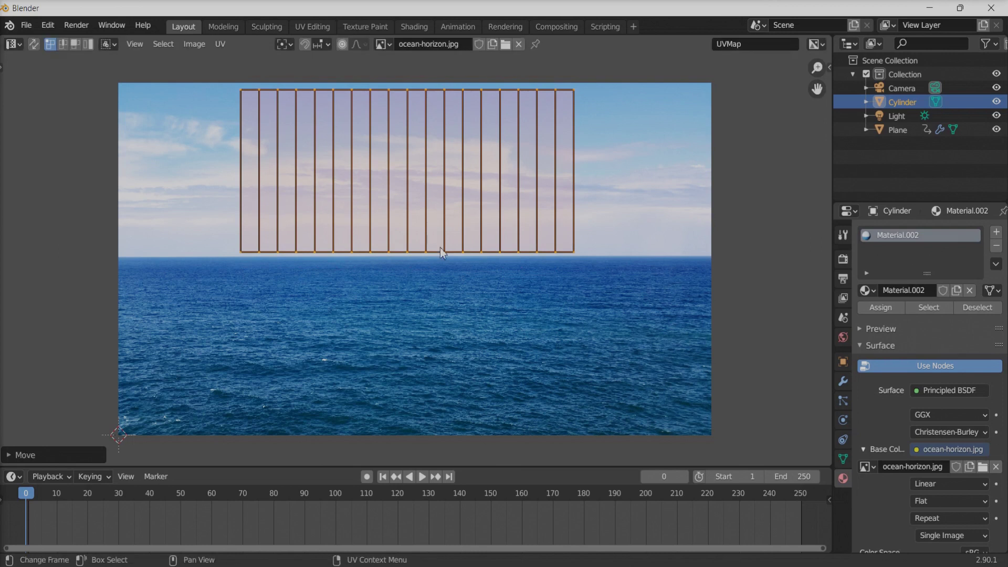
{"action": "key", "text": "s"}
{"action": "key", "text": "x"}
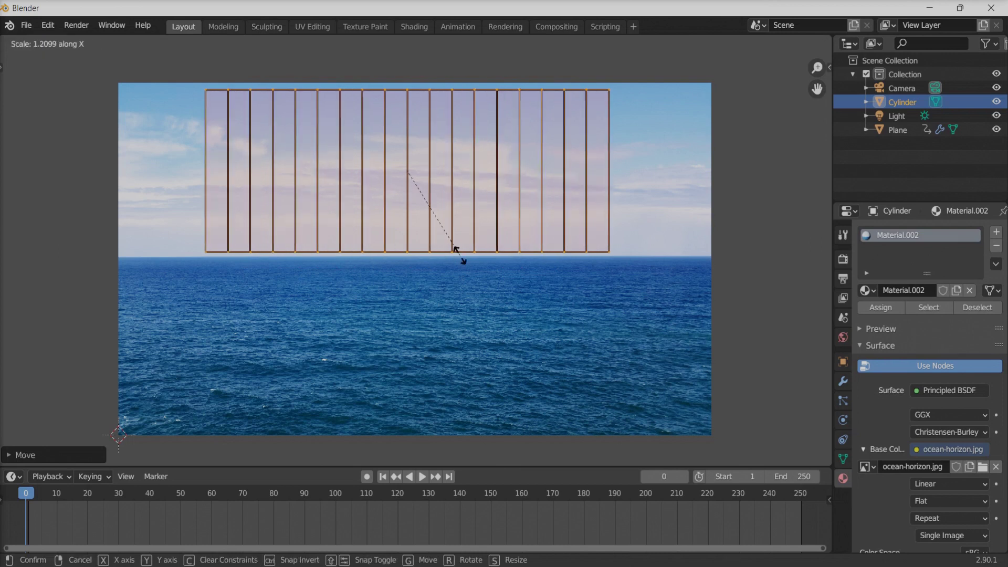
{"action": "left_click", "coordinate": [506, 270]}
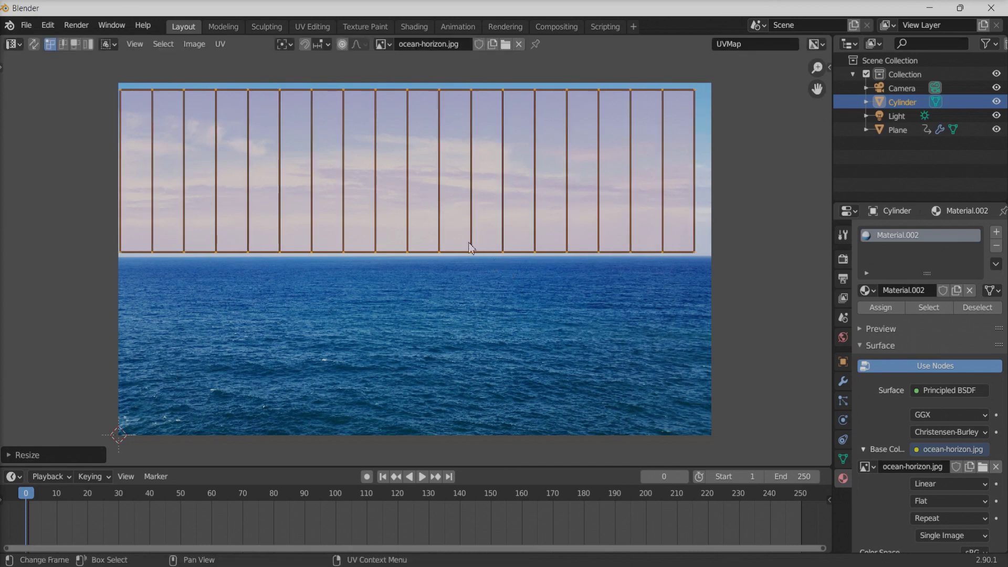
{"action": "key", "text": "g"}
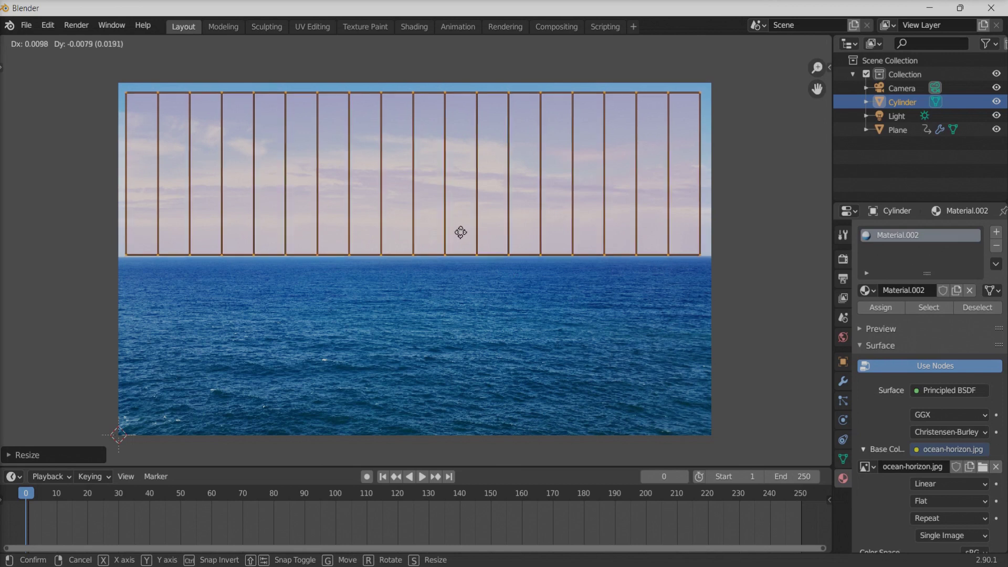
{"action": "left_click", "coordinate": [462, 237]}
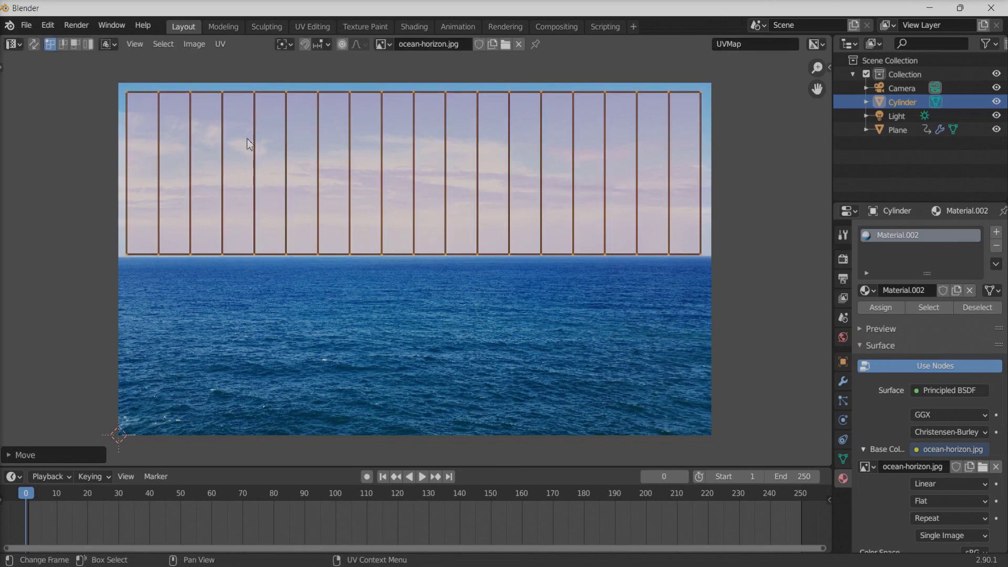
Step: Switch the UV Editor area back to the 3D Viewport and return the curved wall to Object Mode
{"action": "left_click", "coordinate": [14, 44]}
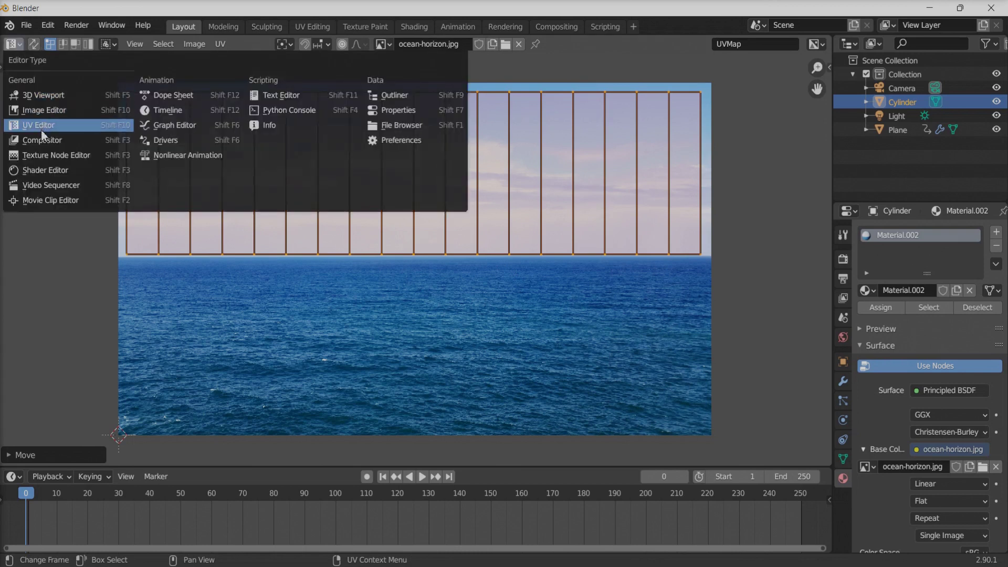
{"action": "left_click", "coordinate": [43, 95]}
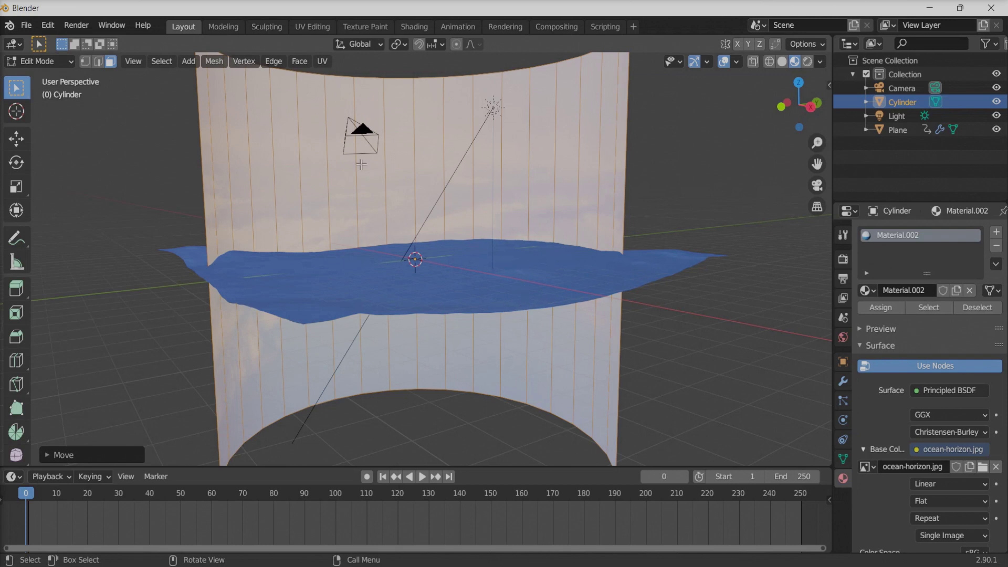
{"action": "left_click", "coordinate": [39, 62]}
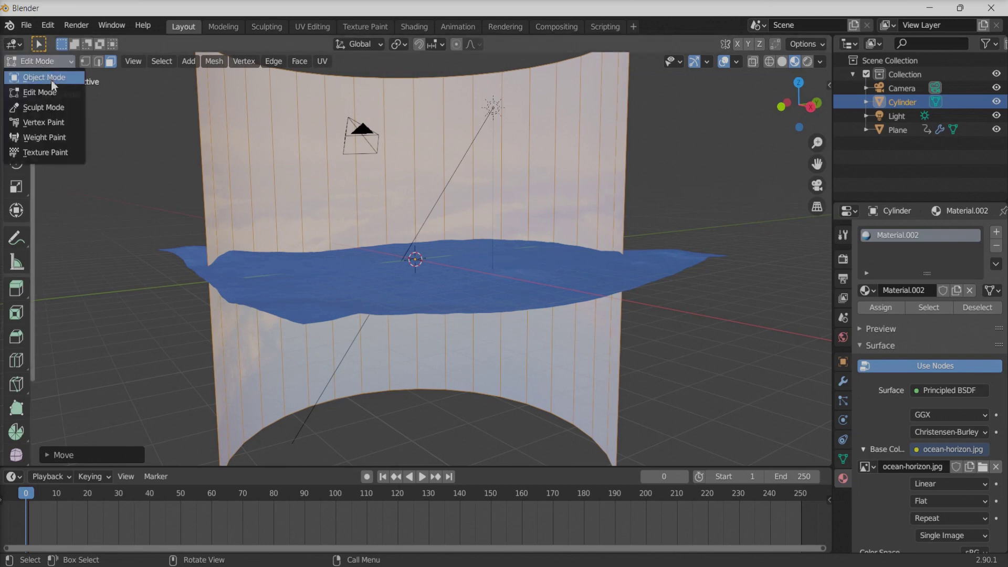
{"action": "left_click", "coordinate": [51, 80]}
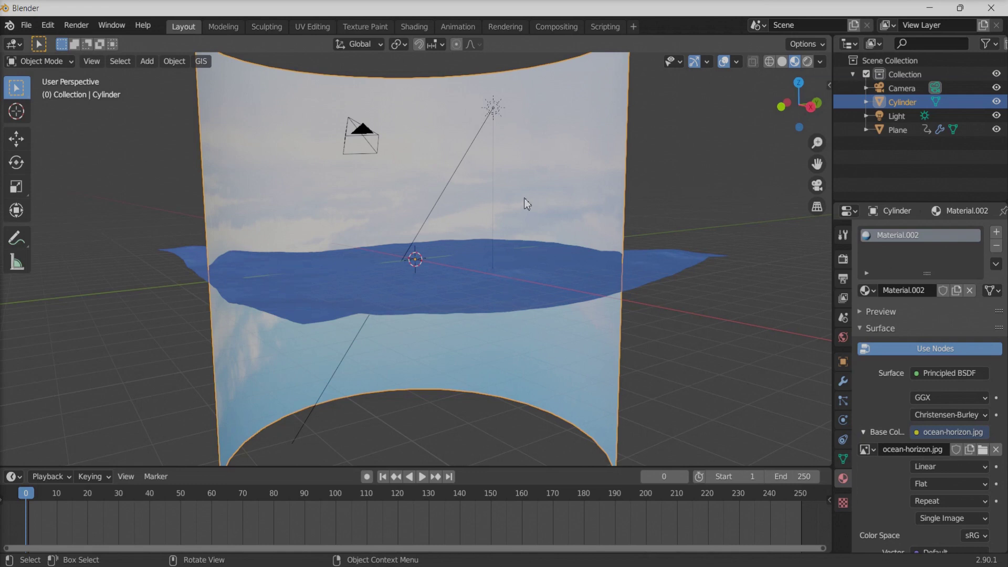
Step: Raise the curved wall about 7.19 m along the global Z axis so its lower edge sits just below the ocean surface
{"action": "key", "text": "g"}
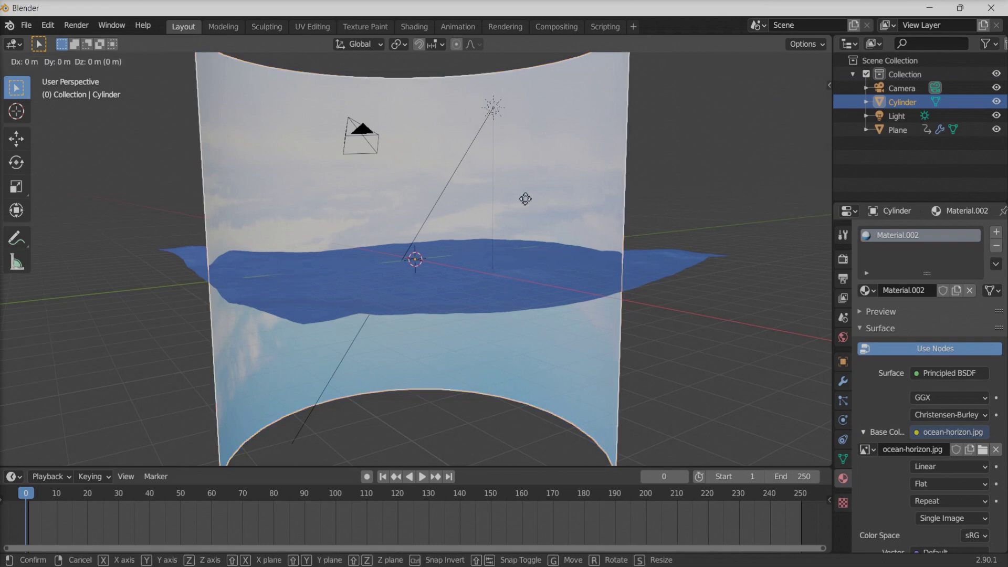
{"action": "key", "text": "z"}
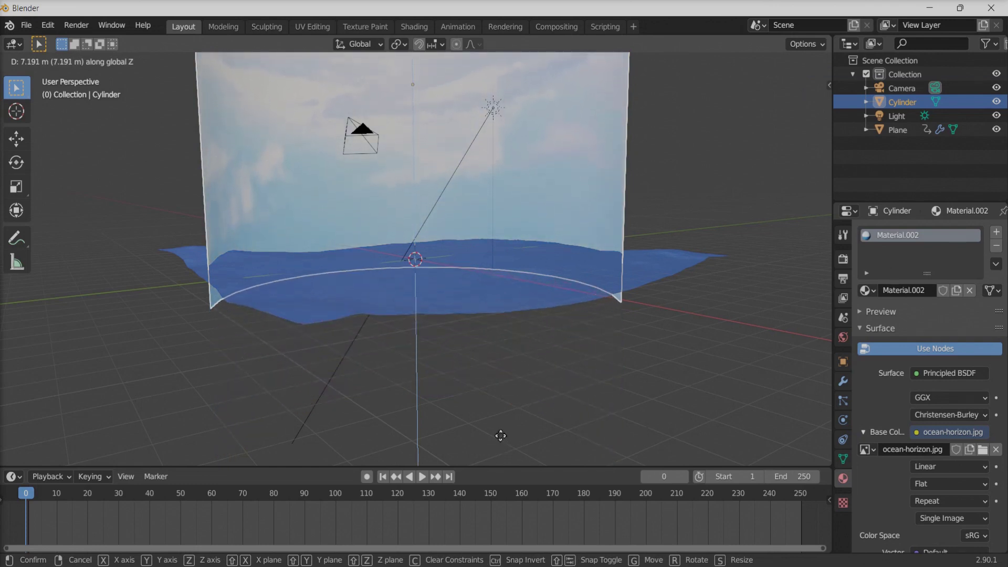
{"action": "left_click", "coordinate": [500, 435]}
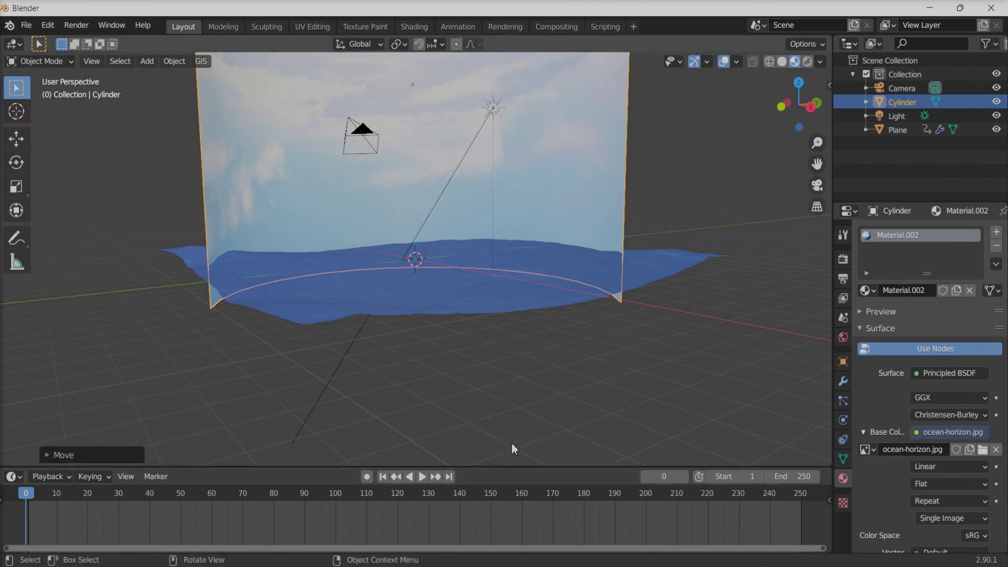
Step: Look through the camera and enable the Camera to View lock
{"action": "middle_click_drag", "start_coordinate": [494, 217], "coordinate": [493, 315]}
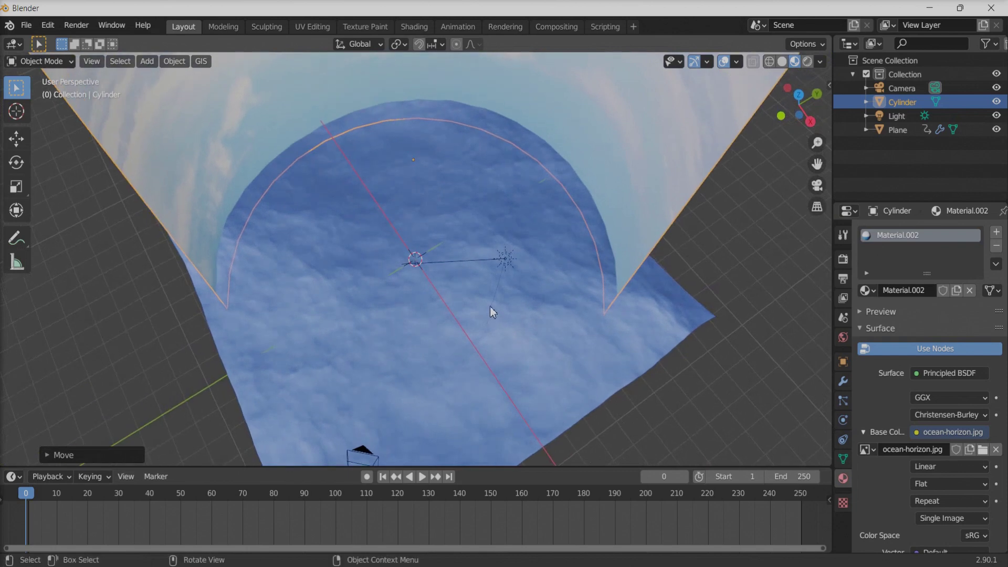
{"action": "key", "text": "KP_0"}
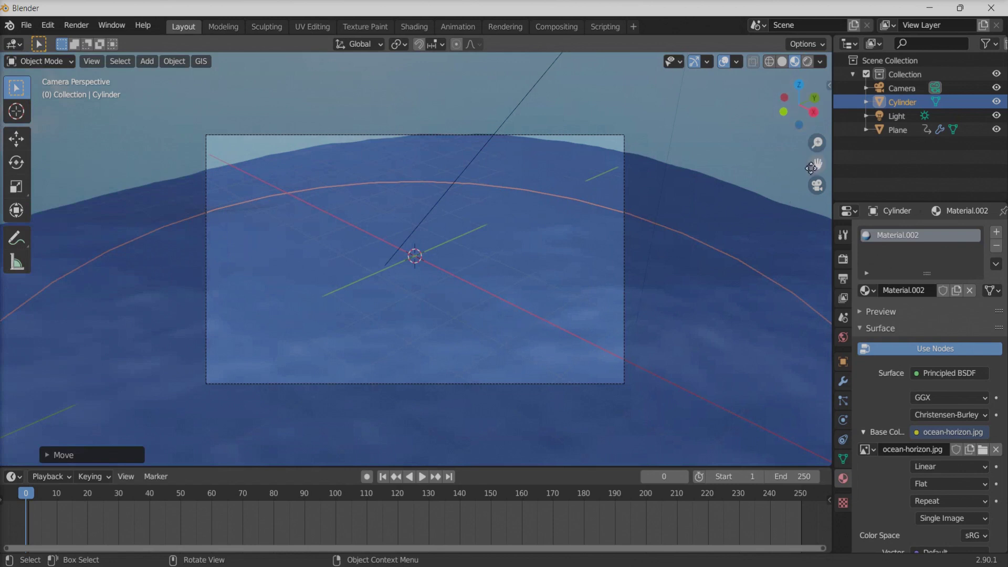
{"action": "key", "text": "n"}
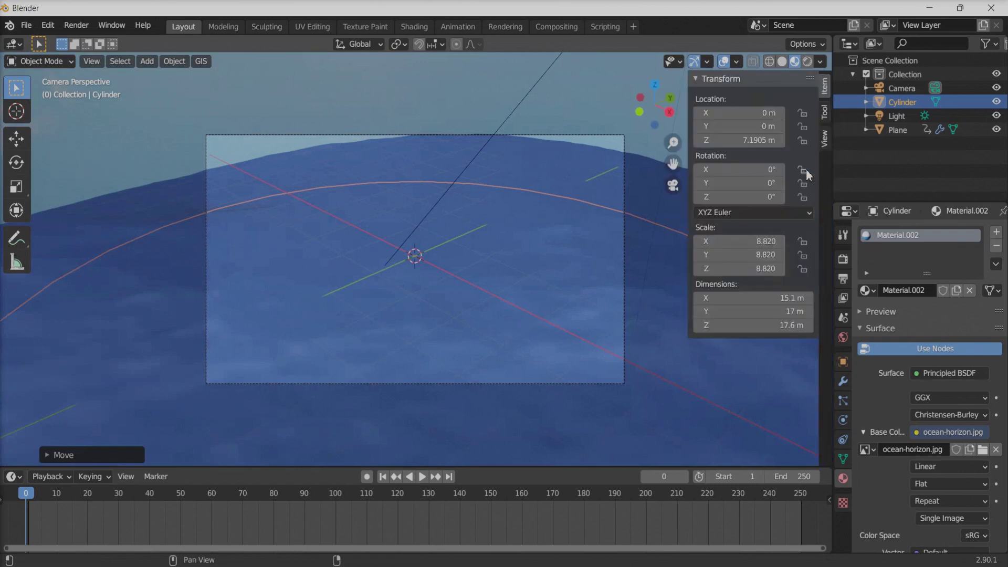
{"action": "left_click", "coordinate": [824, 138]}
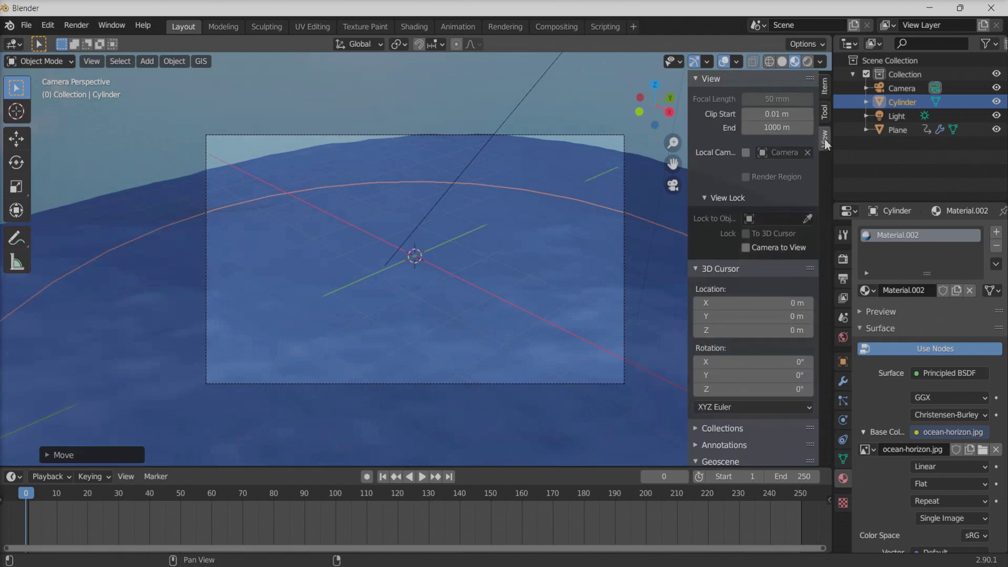
{"action": "left_click", "coordinate": [747, 246]}
Step: Reframe the camera at a low angle so only ocean and sky backdrop fill the frame, and turn off the Camera to View lock
{"action": "scroll", "coordinate": [421, 303], "scroll_direction": "down", "scroll_amount": 6}
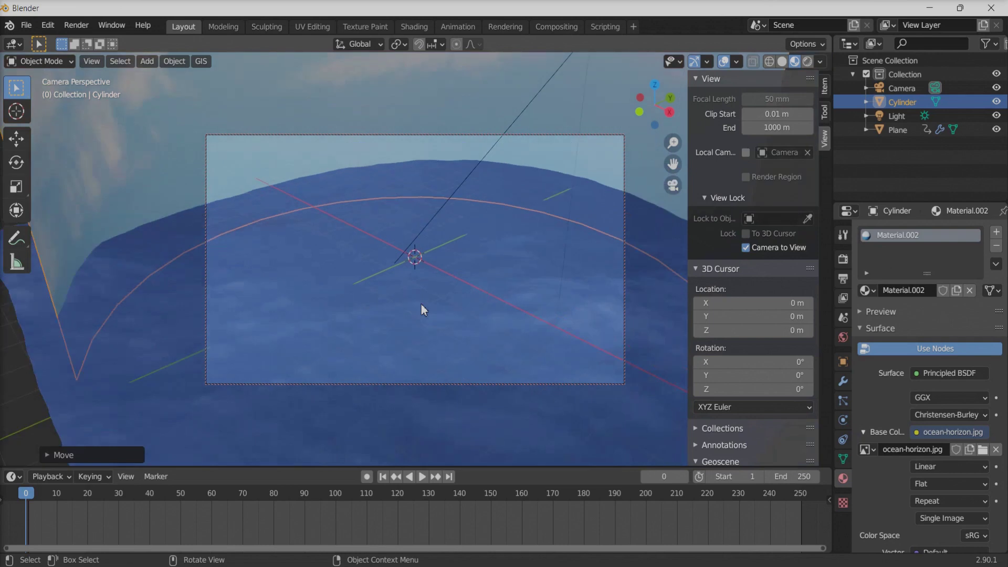
{"action": "middle_click_drag", "start_coordinate": [429, 303], "coordinate": [427, 276]}
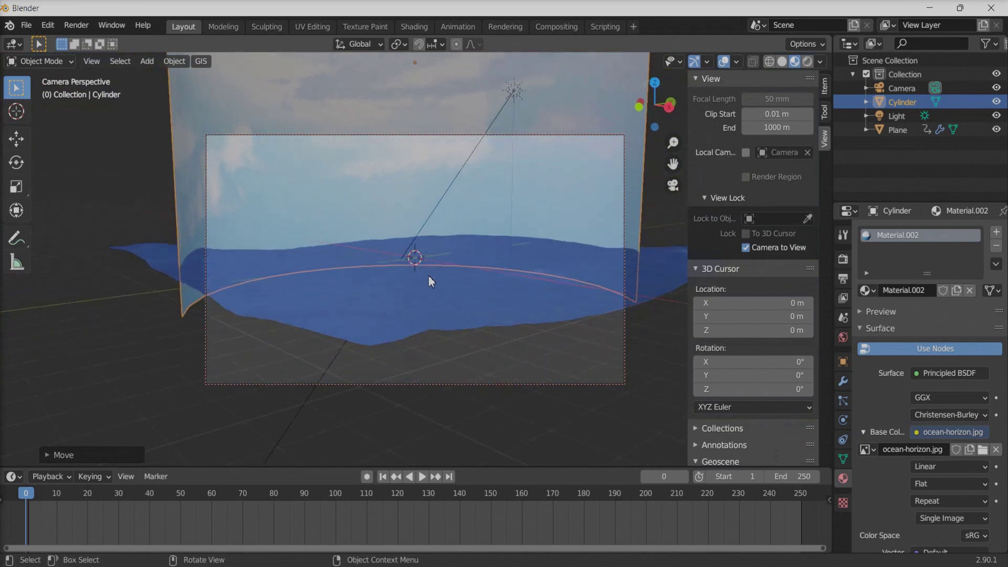
{"action": "scroll", "coordinate": [428, 275], "scroll_direction": "up", "scroll_amount": 1}
{"action": "scroll", "coordinate": [428, 276], "scroll_direction": "up", "scroll_amount": 1}
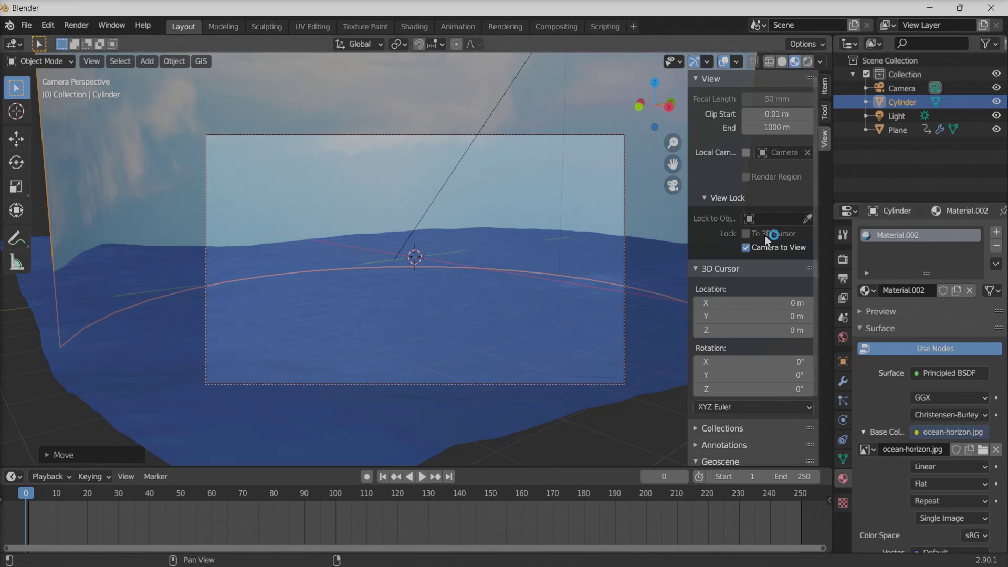
{"action": "left_click", "coordinate": [747, 248]}
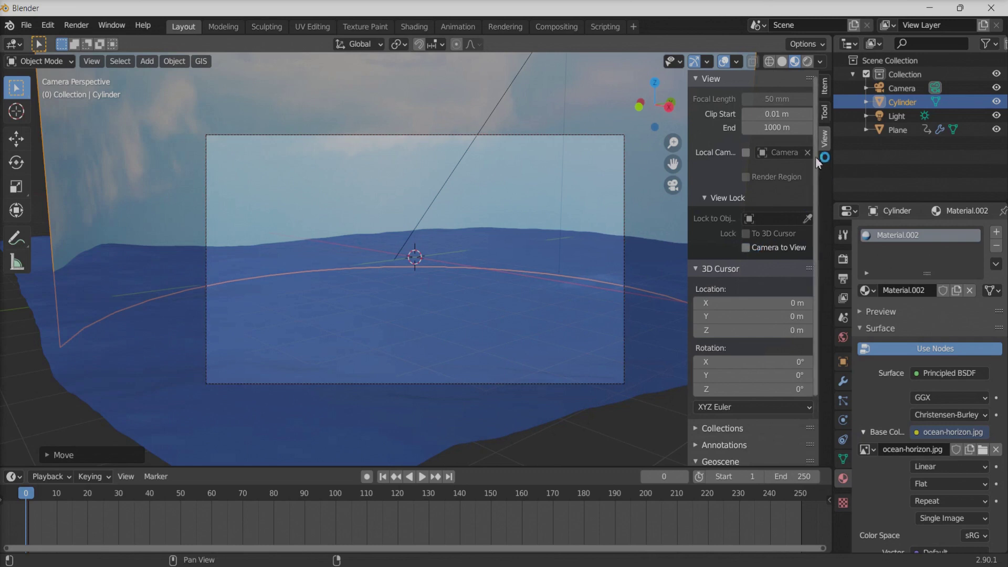
{"action": "key", "text": "n"}
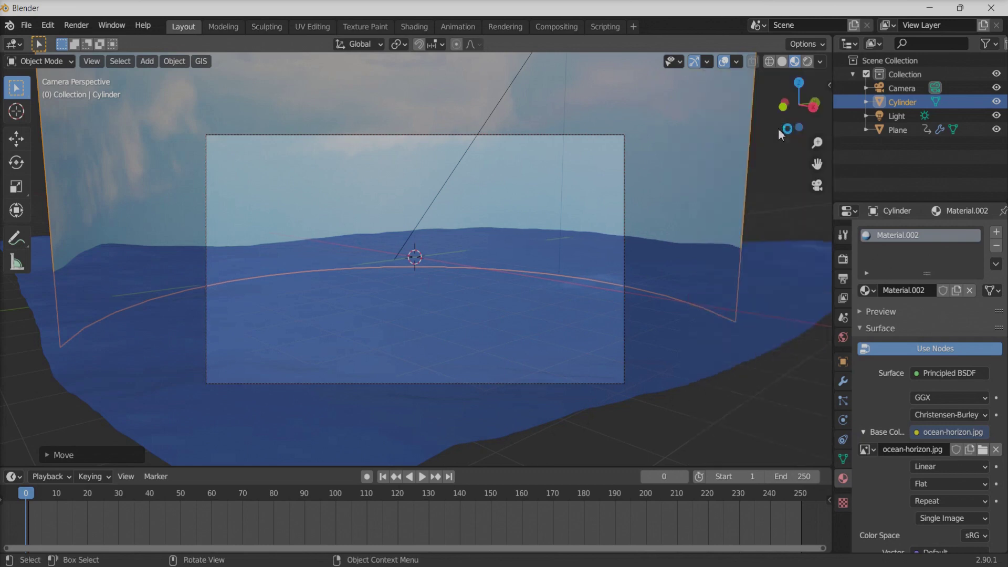
Step: Preview the camera framing in Rendered shading, return to Material Preview and inspect the whole scene from outside the camera
{"action": "left_click", "coordinate": [808, 62]}
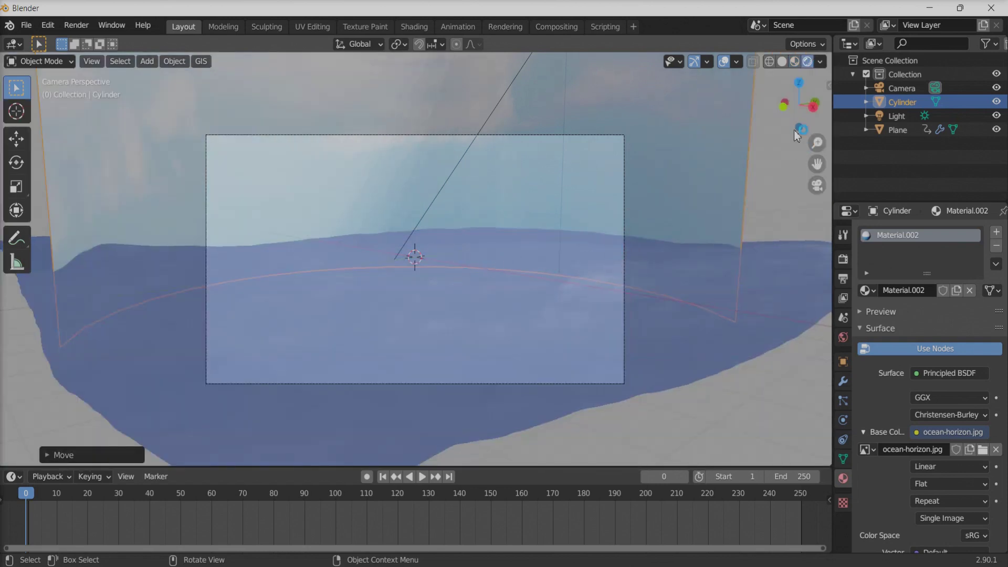
{"action": "left_click", "coordinate": [794, 62]}
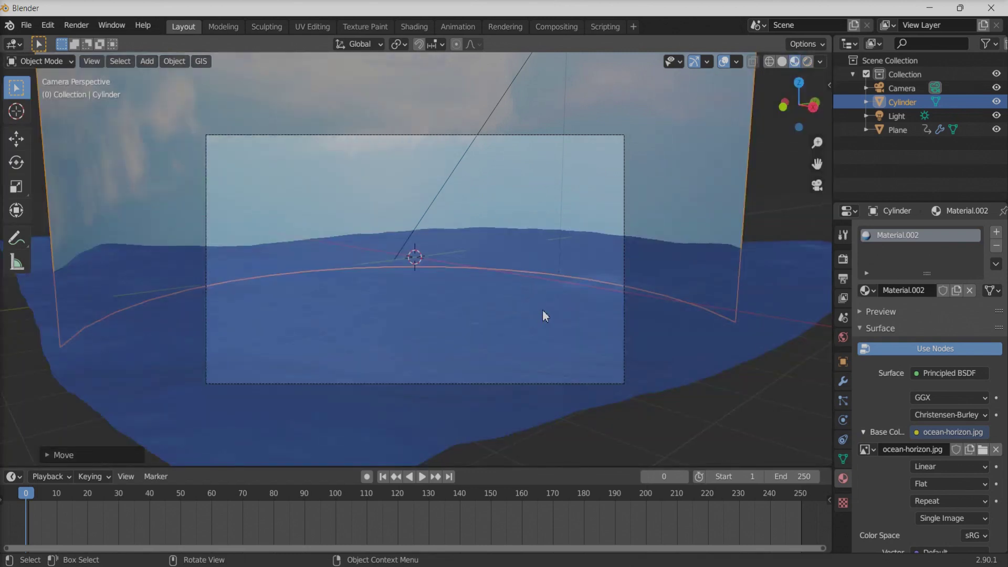
{"action": "mouse_move", "coordinate": [543, 305]}
{"action": "middle_mouse_down"}
{"action": "mouse_move", "coordinate": [531, 304]}
{"action": "mouse_move", "coordinate": [544, 300]}
{"action": "middle_mouse_up"}
{"action": "scroll", "coordinate": [545, 300], "scroll_direction": "down", "scroll_amount": 5}
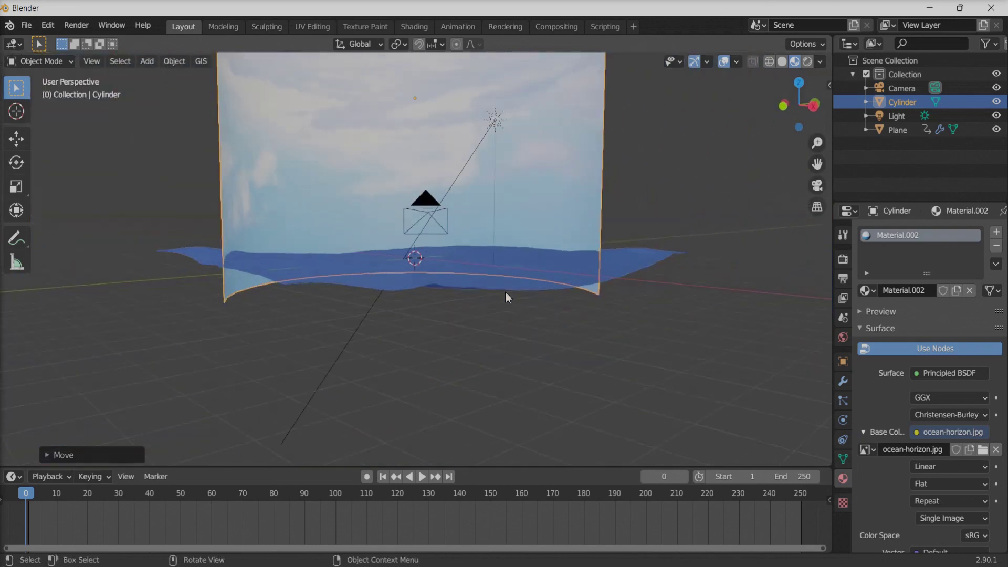
{"action": "middle_click_drag", "start_coordinate": [489, 295], "coordinate": [480, 310]}
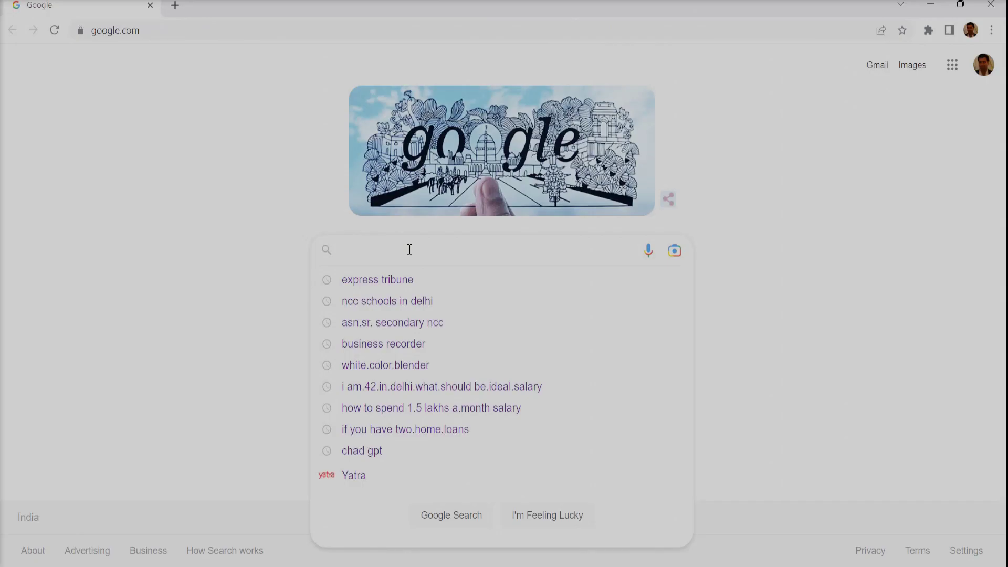
Step: Switch to the web browser and search Google for "whale jump green screen"
{"action": "type", "text": "hal"}
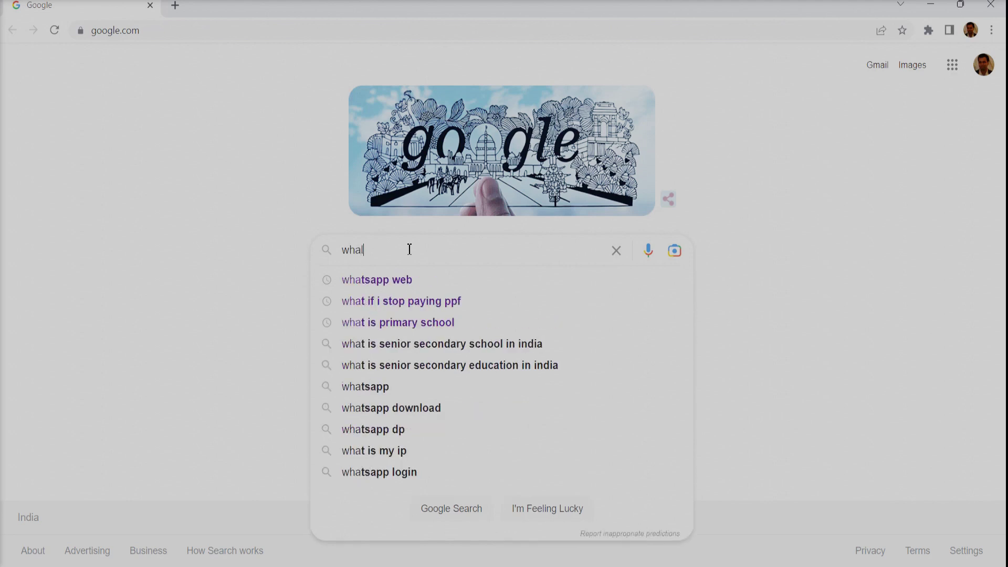
{"action": "type", "text": "e "}
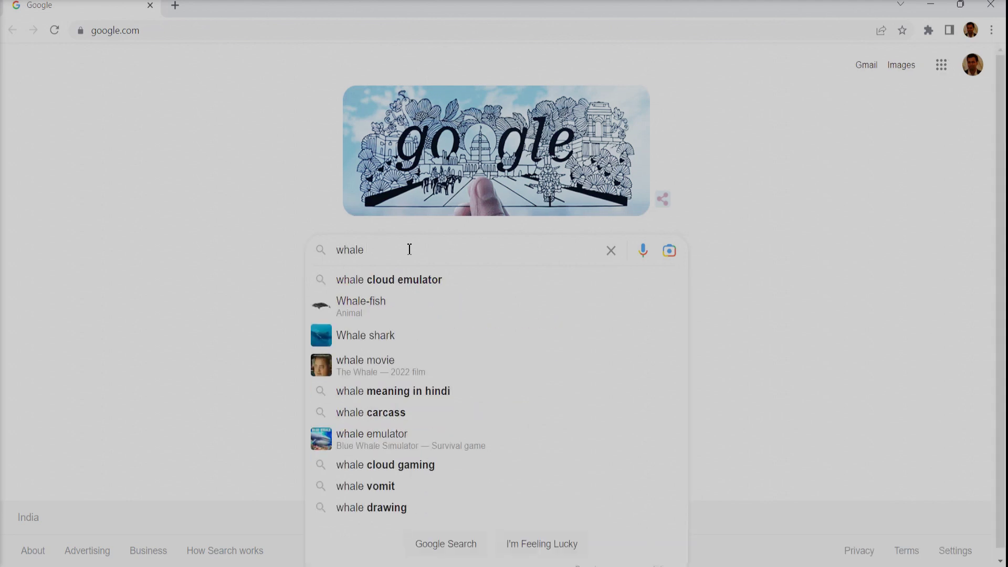
{"action": "type", "text": "jump"}
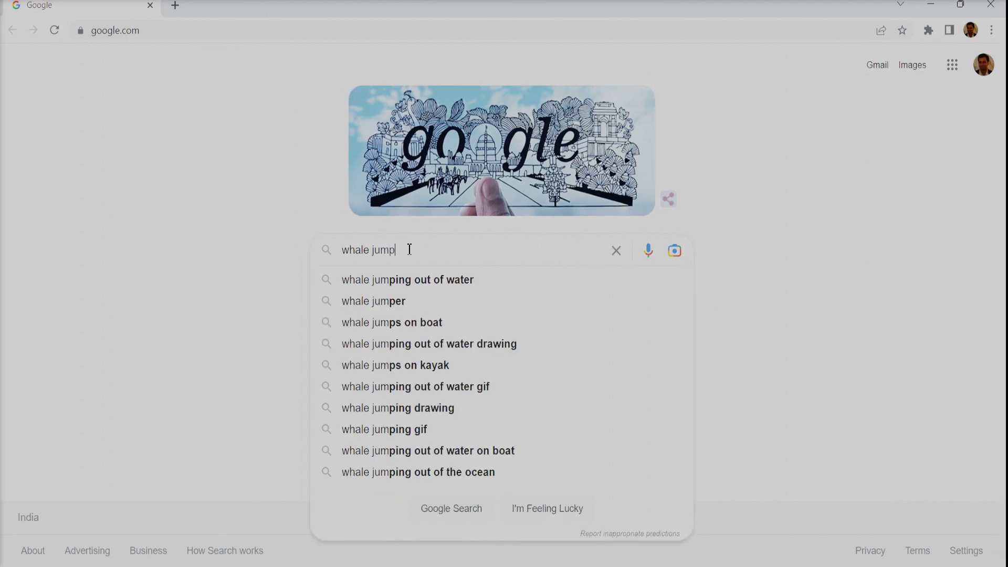
{"action": "type", "text": " g"}
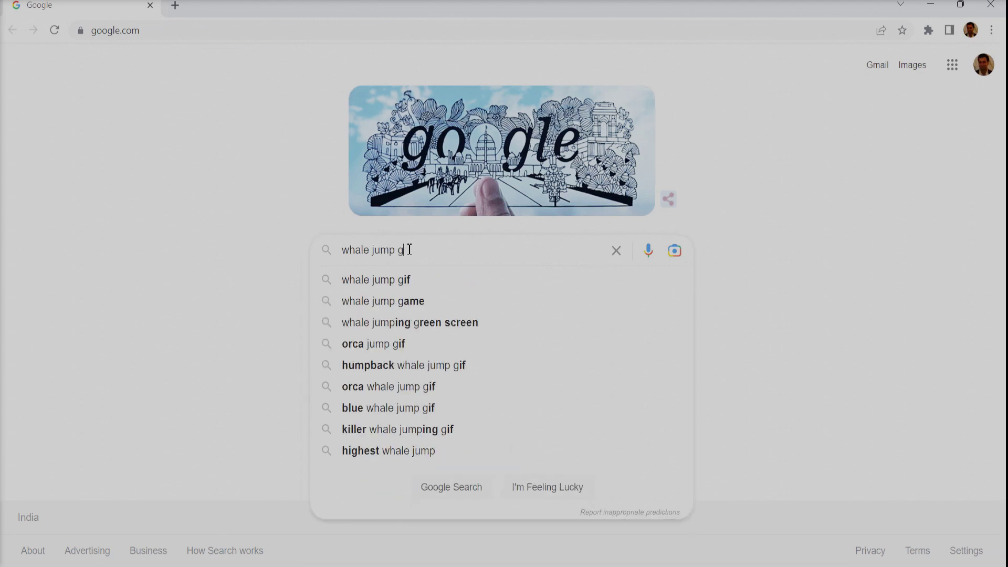
{"action": "type", "text": "reen "}
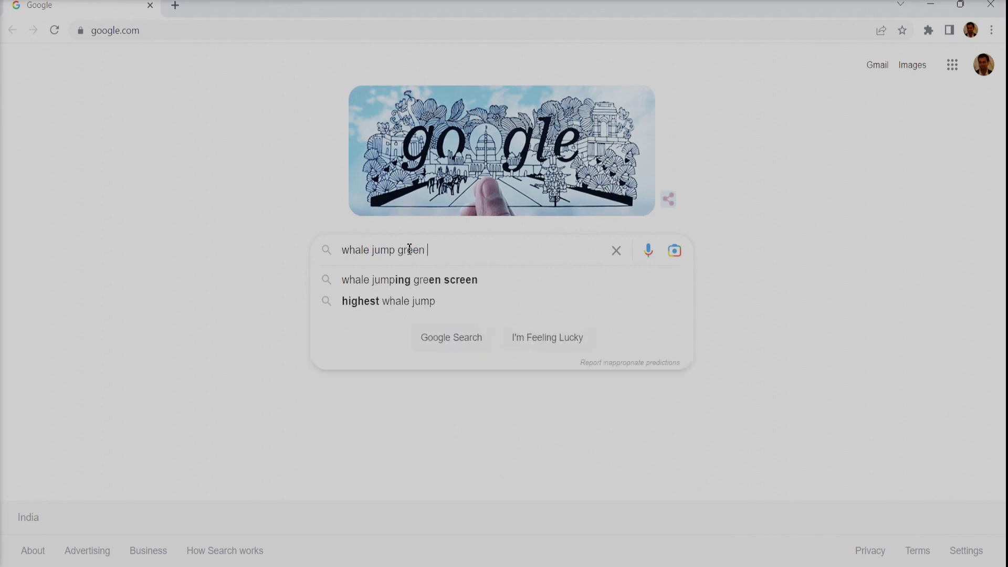
{"action": "type", "text": "sc"}
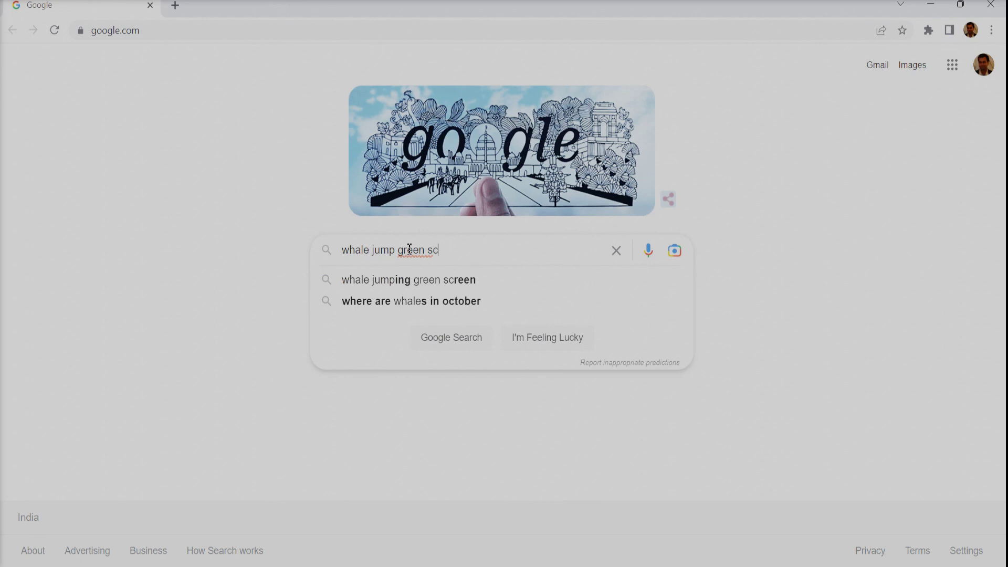
{"action": "type", "text": "ree"}
{"action": "key", "text": "Return"}
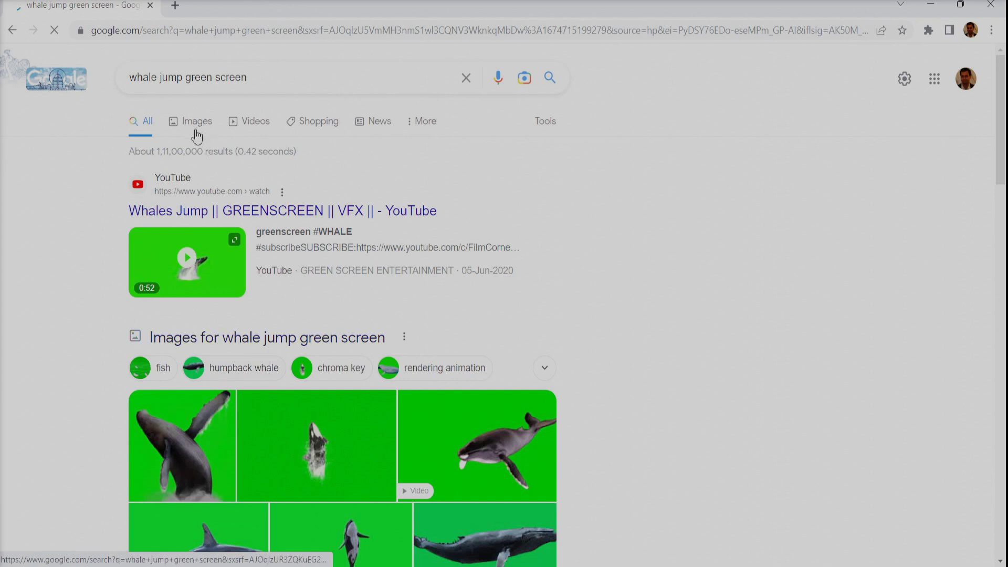
Step: Restrict the search to videos, browse the results and open the "Green screen whale(shark) jumping" video
{"action": "left_click", "coordinate": [248, 126]}
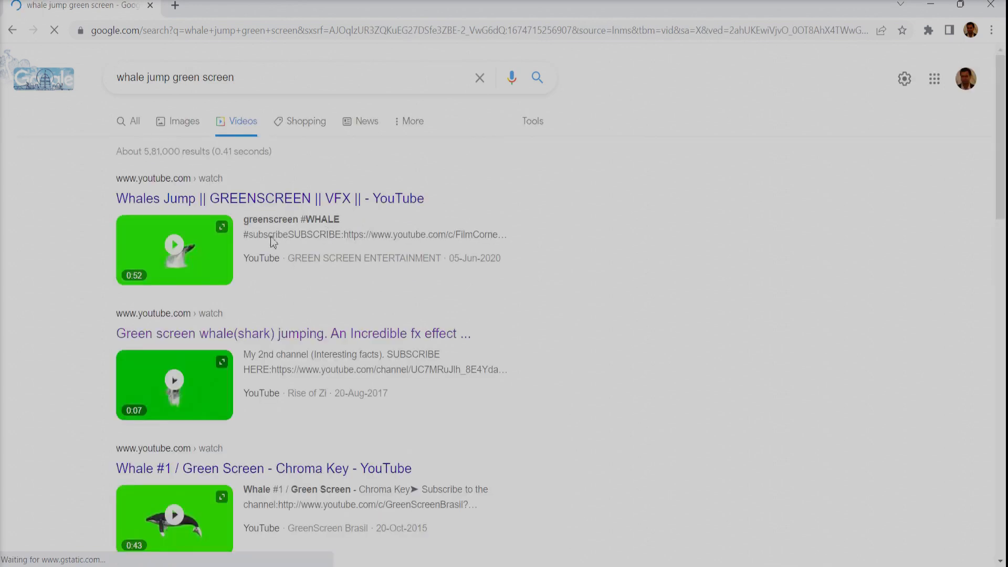
{"action": "scroll", "coordinate": [190, 313], "scroll_direction": "down", "scroll_amount": 4}
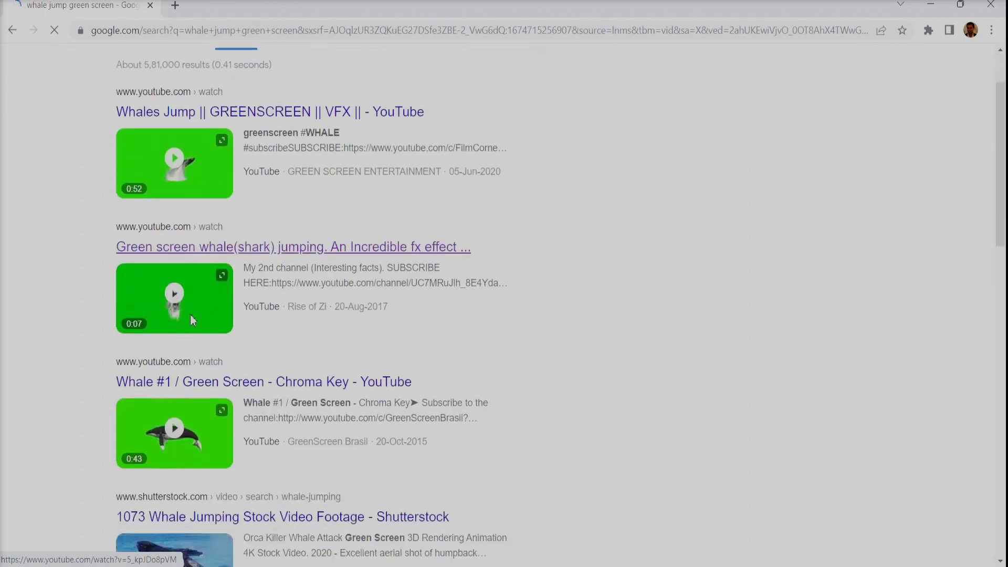
{"action": "scroll", "coordinate": [193, 321], "scroll_direction": "down", "scroll_amount": 1}
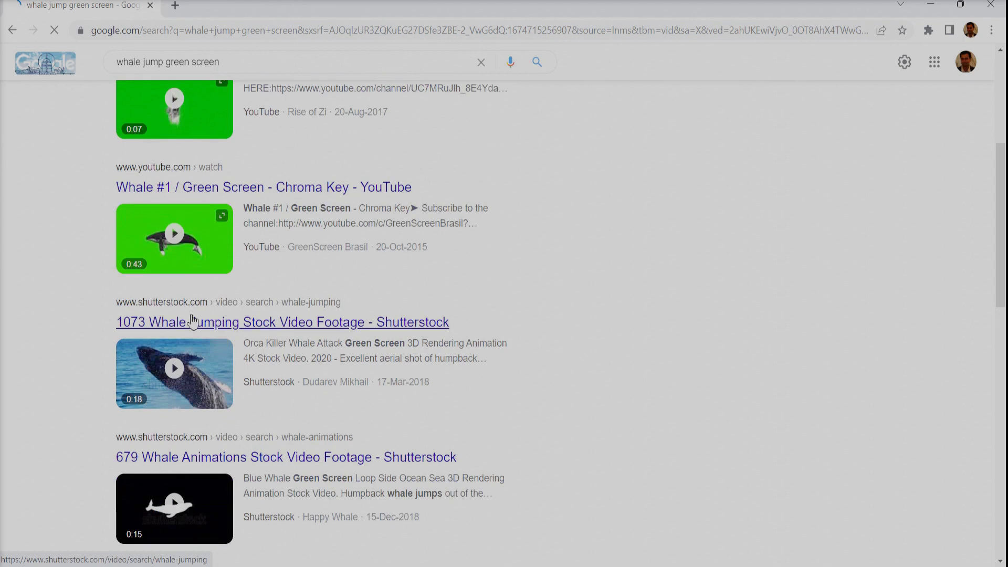
{"action": "scroll", "coordinate": [193, 322], "scroll_direction": "up", "scroll_amount": 5}
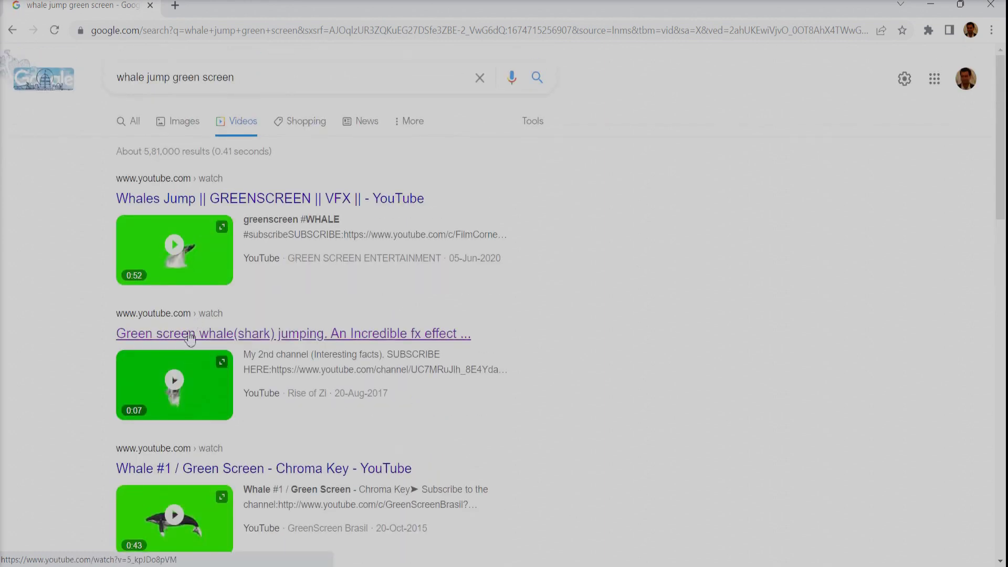
{"action": "left_click", "coordinate": [294, 337]}
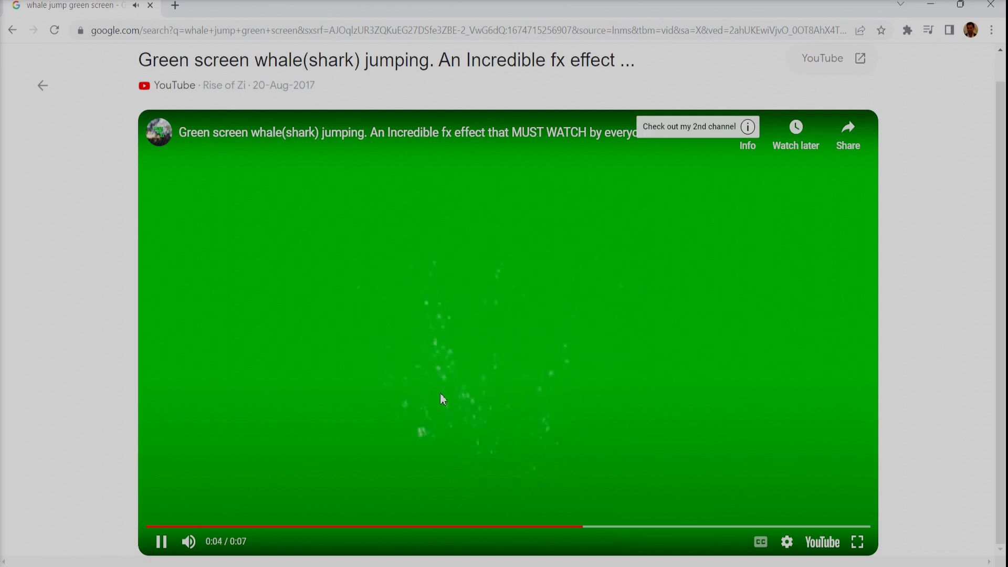
Step: Pause the whale video preview, open the video's page on YouTube and copy its web address
{"action": "left_click", "coordinate": [468, 374]}
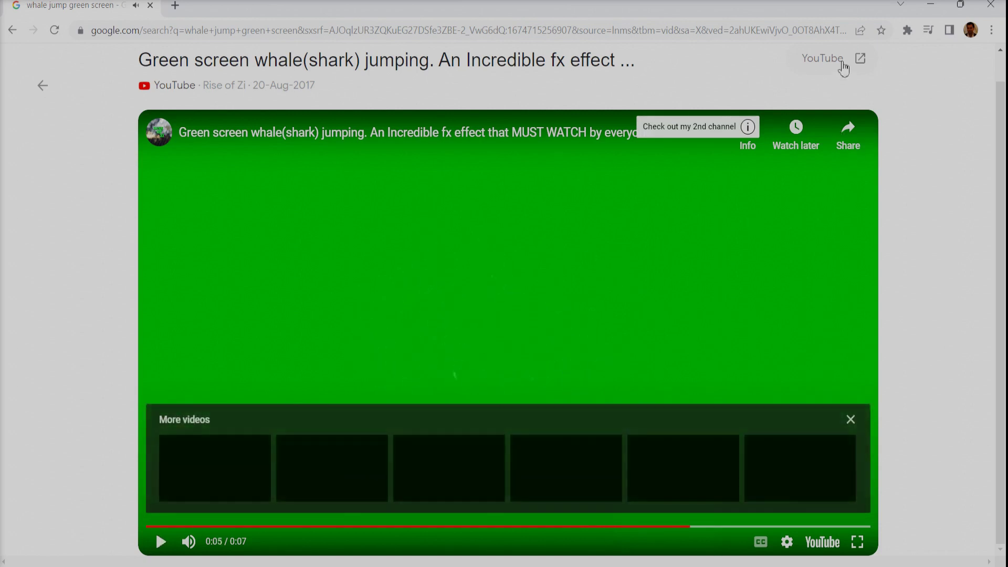
{"action": "left_click", "coordinate": [844, 67]}
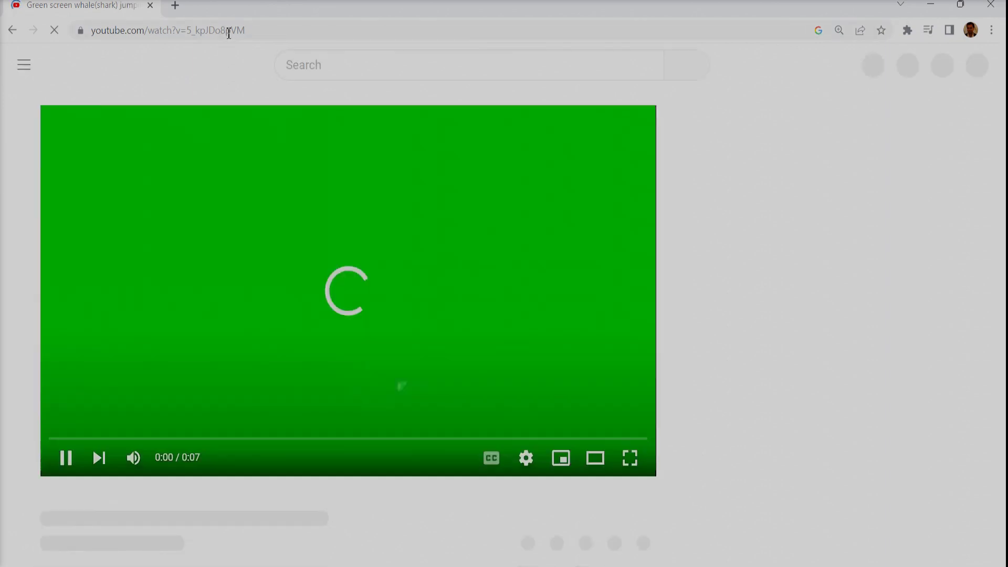
{"action": "left_click", "coordinate": [228, 31]}
{"action": "key", "text": "ctrl+c"}
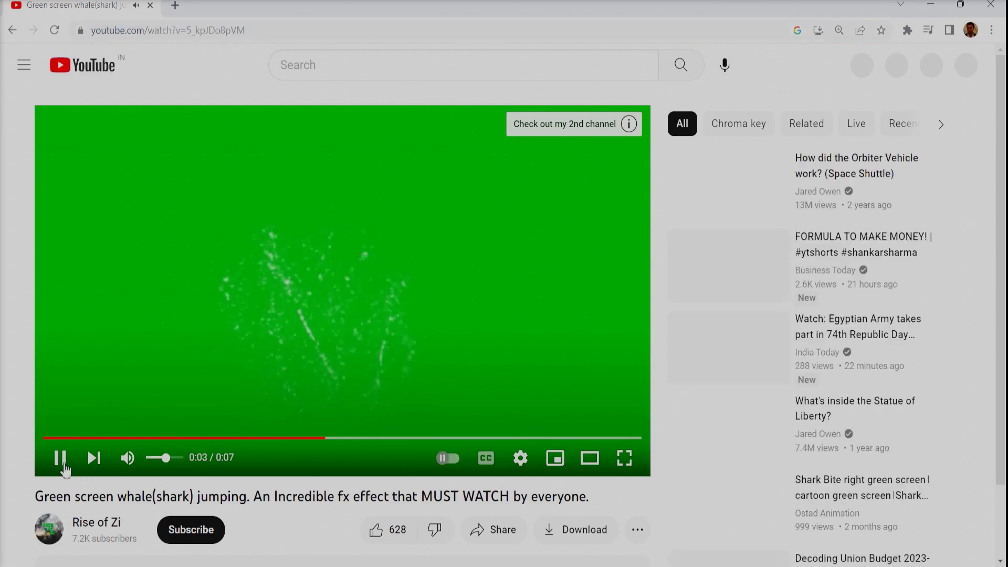
Step: Pause the whale video, download it as 720.mp4 from its copied link through ssyoutube and close the advert page that opens
{"action": "key", "text": "space"}
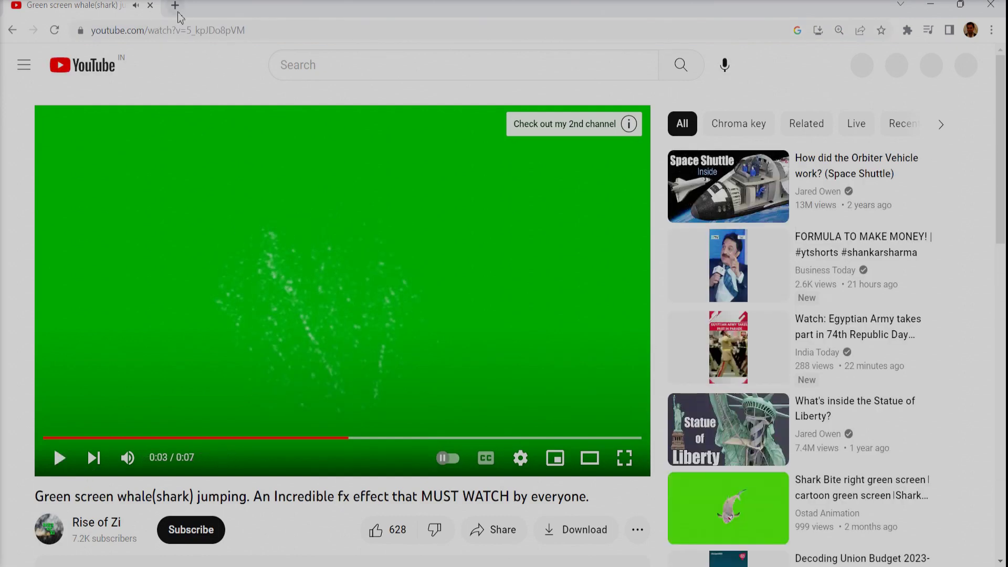
{"action": "key", "text": "ctrl+t"}
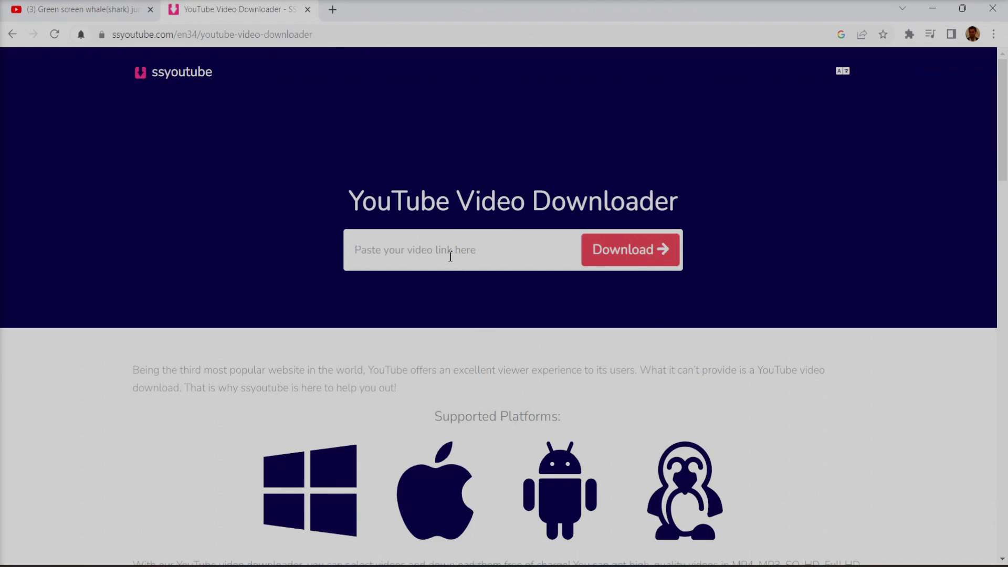
{"action": "left_click", "coordinate": [448, 243]}
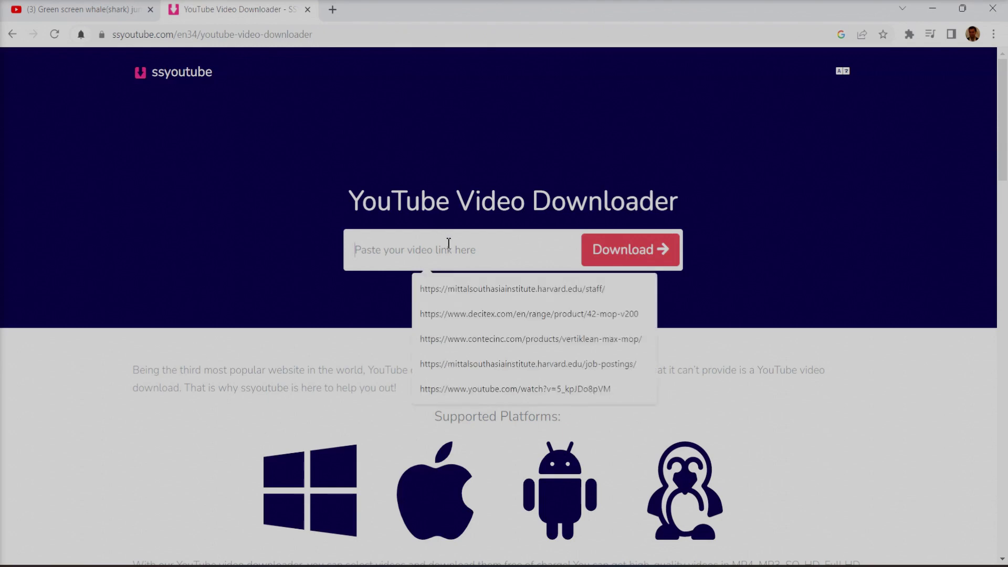
{"action": "key", "text": "ctrl+v"}
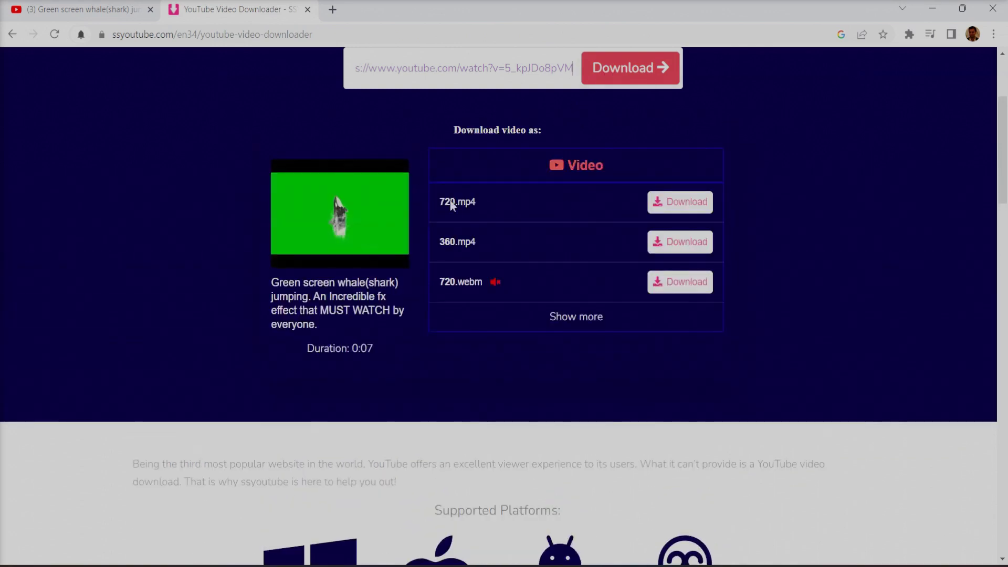
{"action": "left_click", "coordinate": [686, 202]}
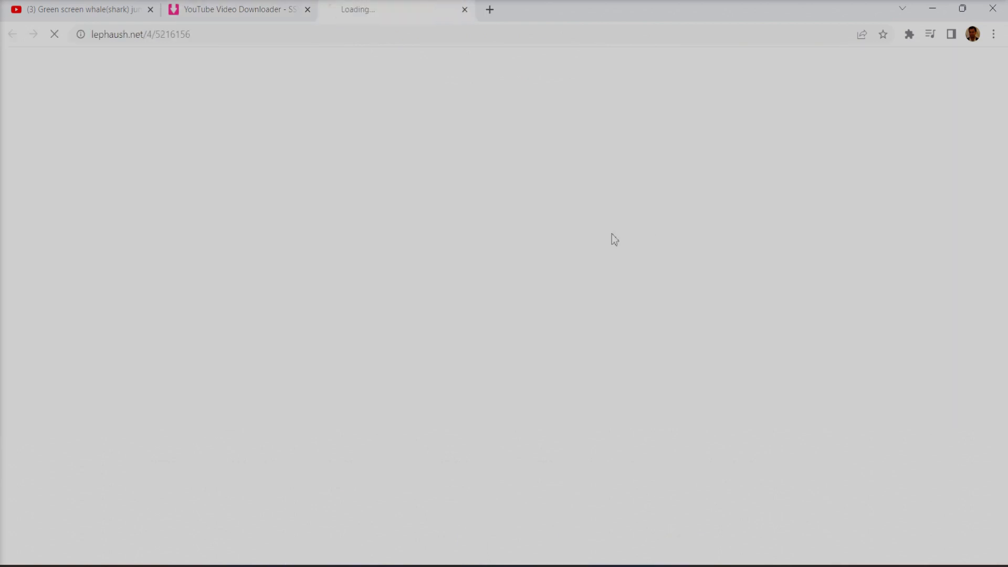
{"action": "left_click", "coordinate": [465, 9]}
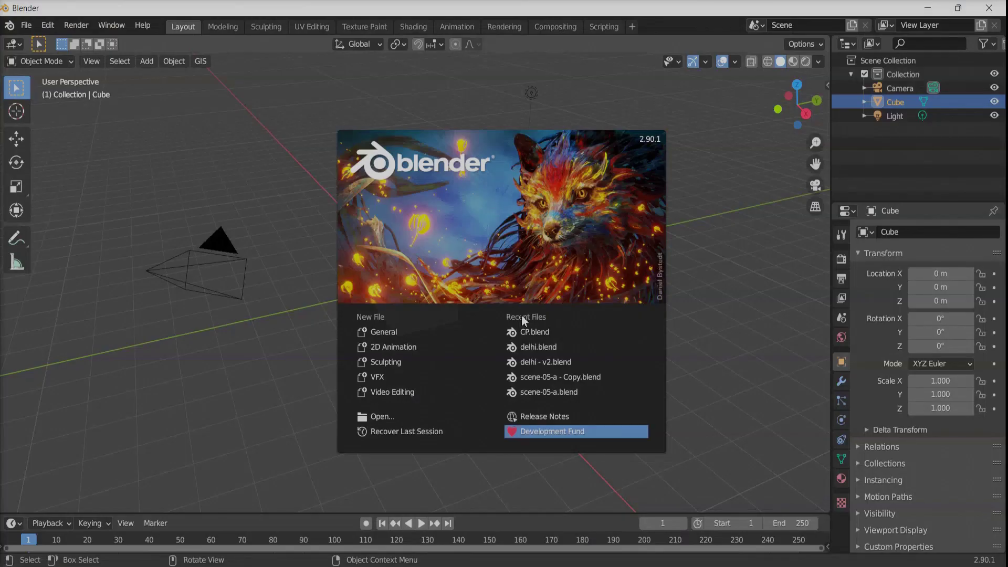
Step: Switch to a new Blender session, change the 3D viewport to the Compositor and enable Use Nodes
{"action": "left_click", "coordinate": [753, 318]}
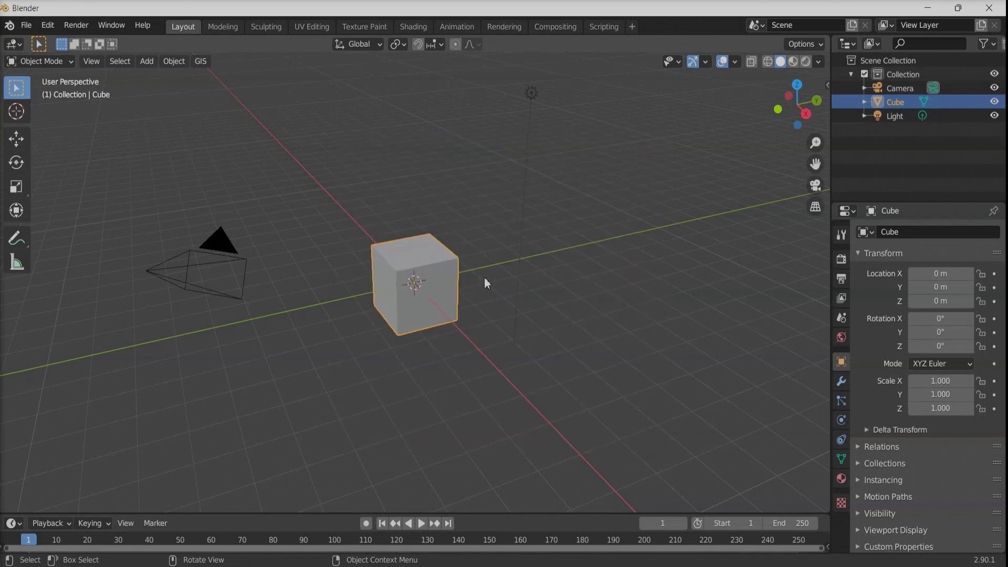
{"action": "left_click", "coordinate": [16, 45]}
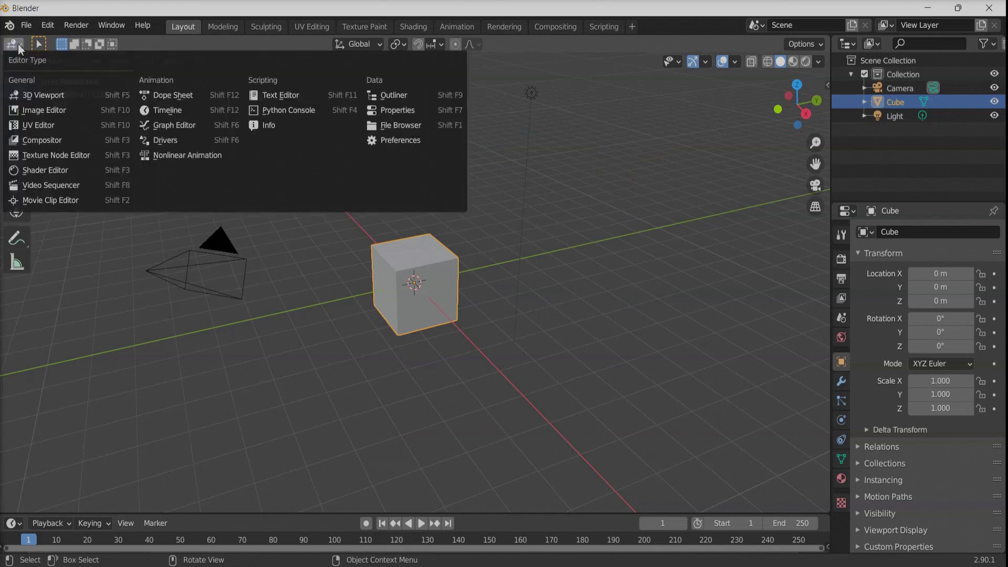
{"action": "left_click", "coordinate": [42, 140]}
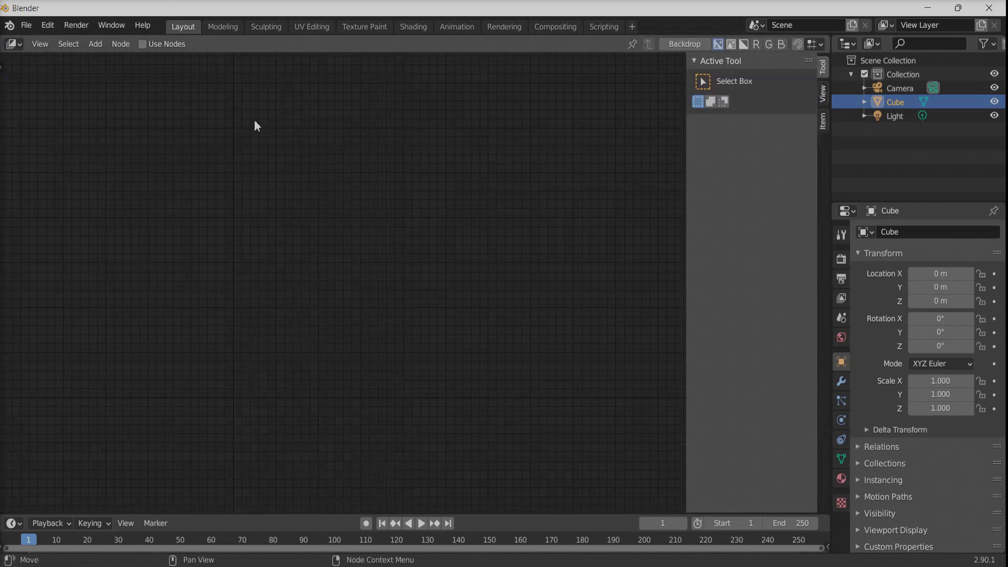
{"action": "left_click", "coordinate": [125, 44]}
{"action": "left_click", "coordinate": [142, 44]}
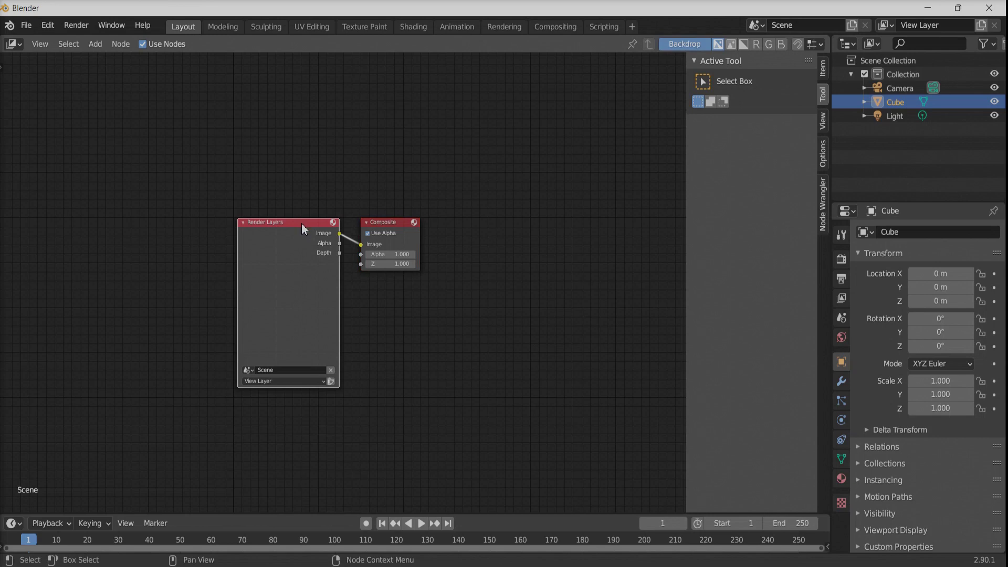
Step: Delete the Render Layers node and add a Movie Clip input node well before the Composite node
{"action": "key", "text": "x"}
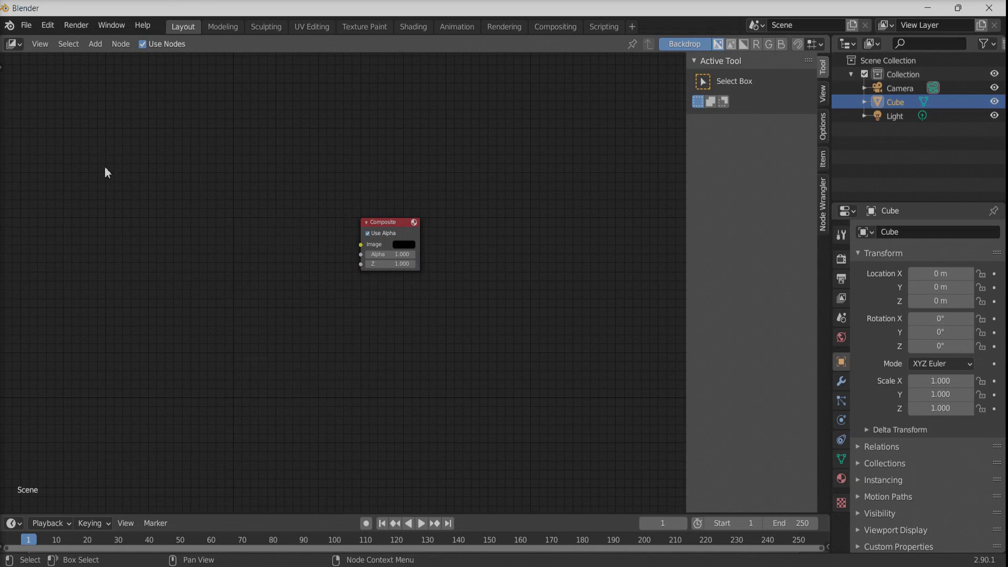
{"action": "key", "text": "shift+a"}
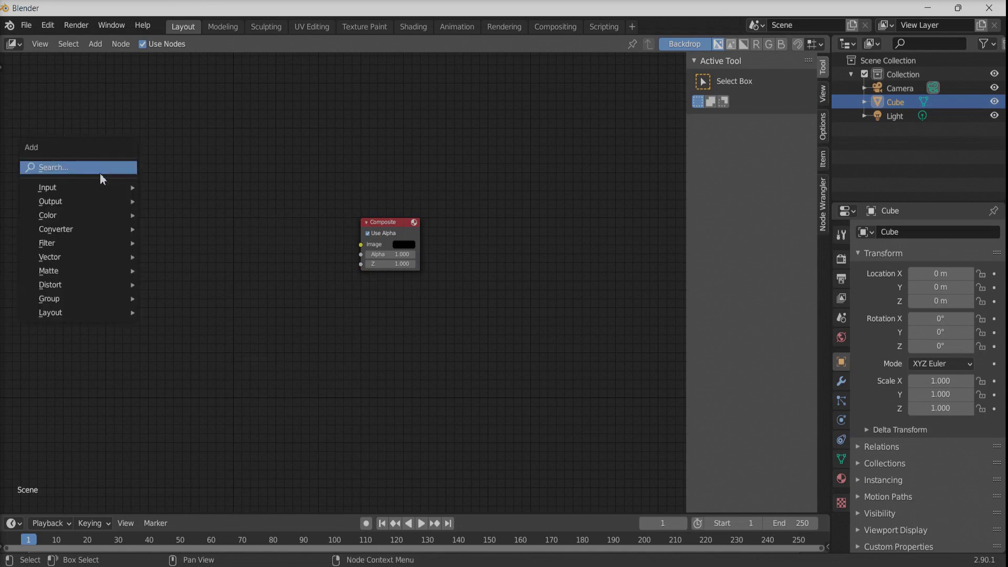
{"action": "mouse_move", "coordinate": [98, 188]}
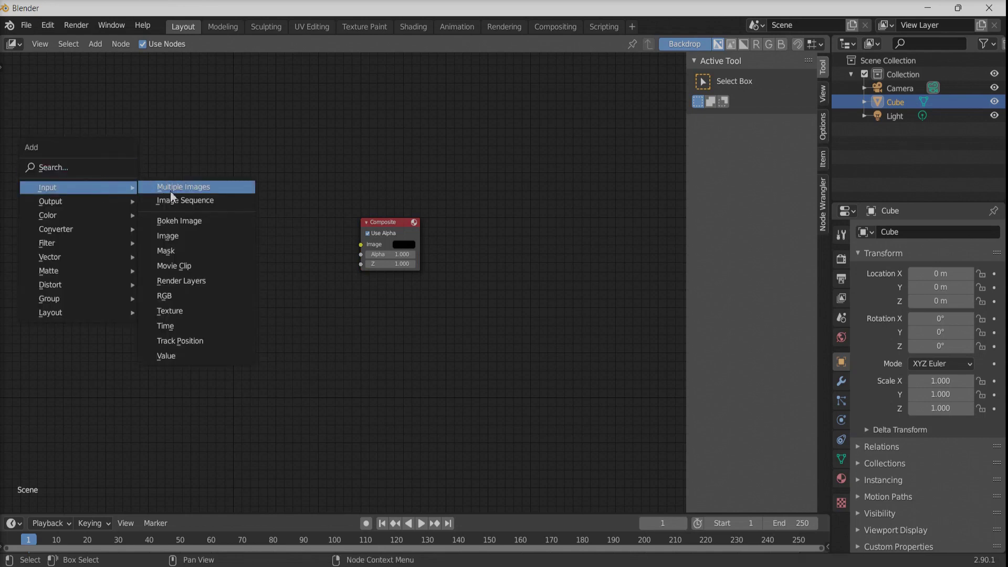
{"action": "left_click", "coordinate": [189, 265]}
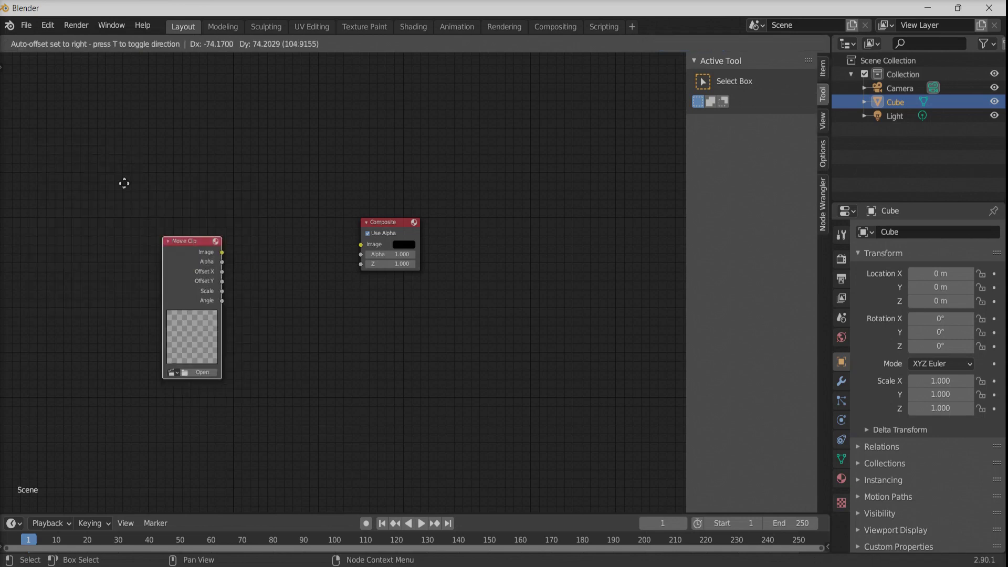
{"action": "left_click", "coordinate": [82, 126]}
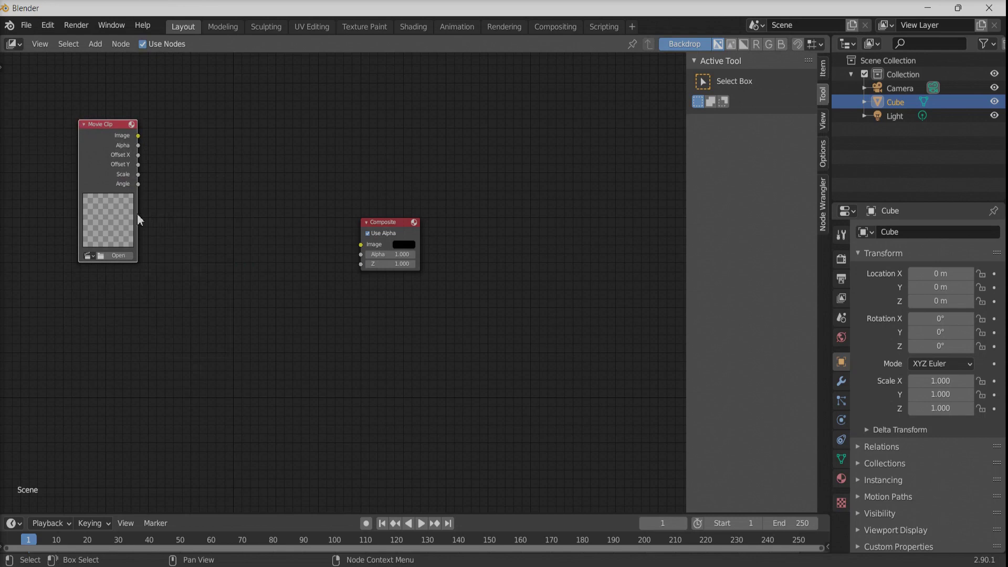
Step: Load the downloaded green-screen whale MP4 from the Tutorial-Second Scene folder into the Movie Clip node
{"action": "left_click", "coordinate": [124, 257]}
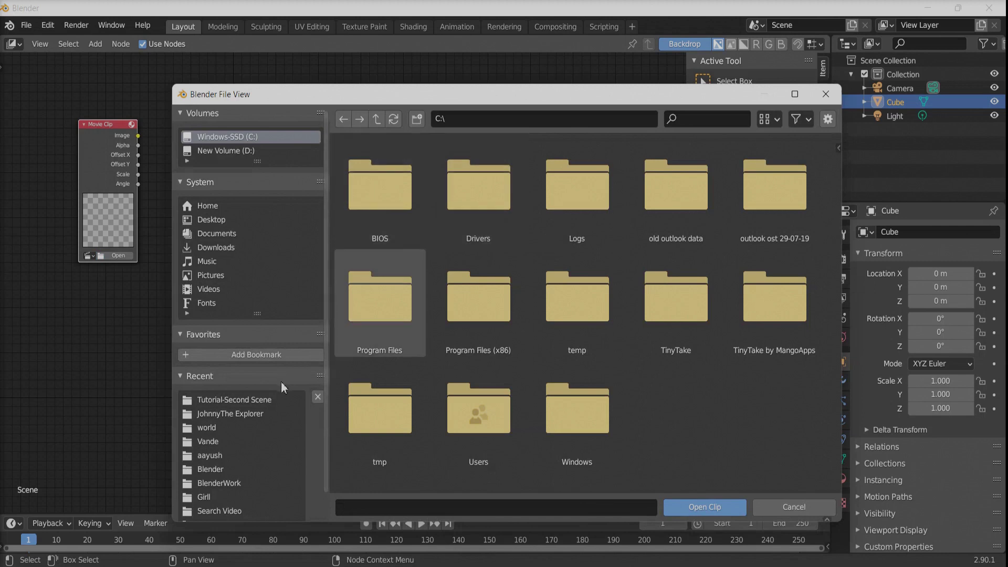
{"action": "left_click", "coordinate": [264, 398]}
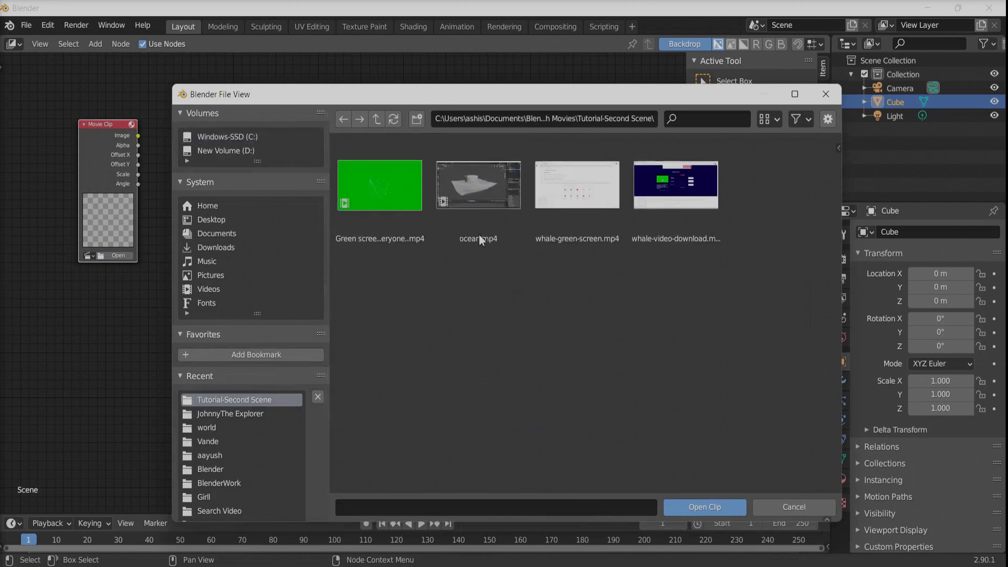
{"action": "left_click", "coordinate": [422, 202]}
{"action": "double_click", "coordinate": [421, 202]}
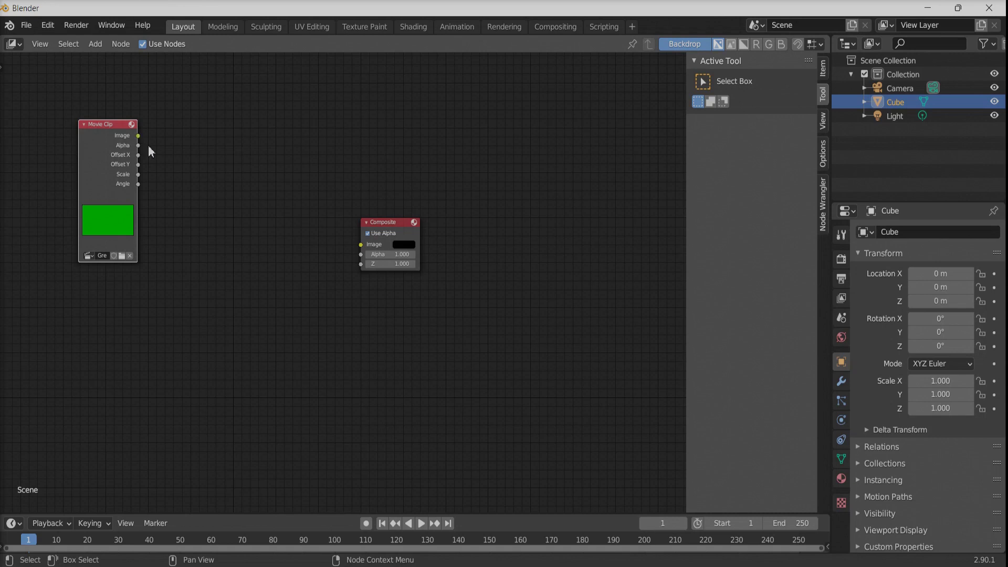
Step: Add a Viewer node below the Composite node and link the Movie Clip's Image output to both nodes
{"action": "left_click_drag", "start_coordinate": [138, 136], "coordinate": [559, 171]}
{"action": "key", "text": "shift+a"}
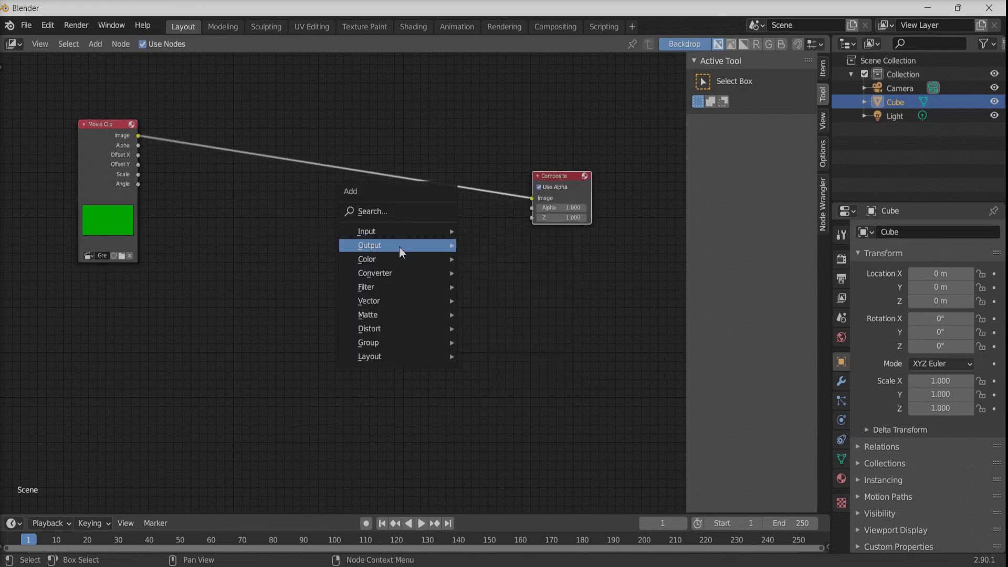
{"action": "mouse_move", "coordinate": [401, 249]}
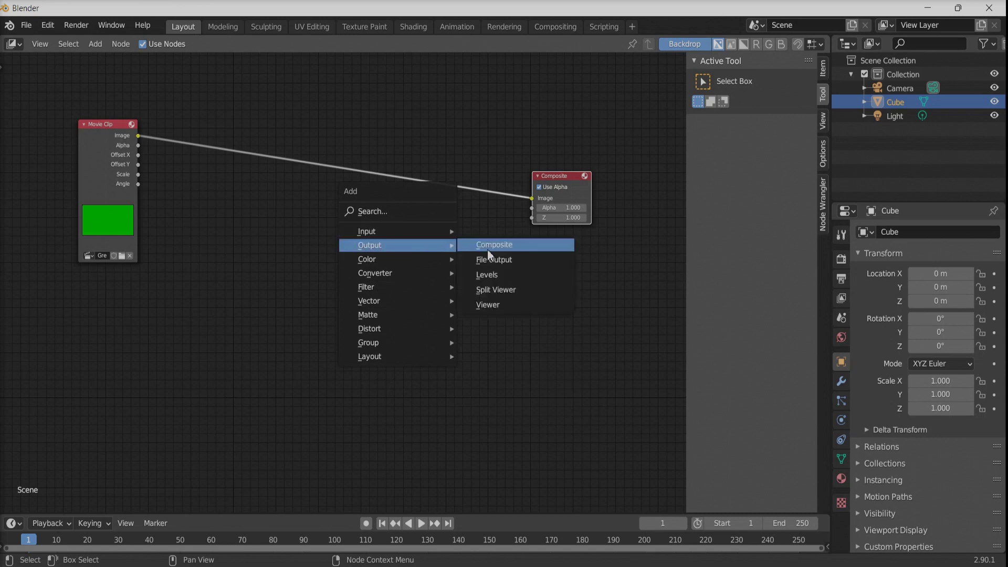
{"action": "left_click", "coordinate": [490, 307]}
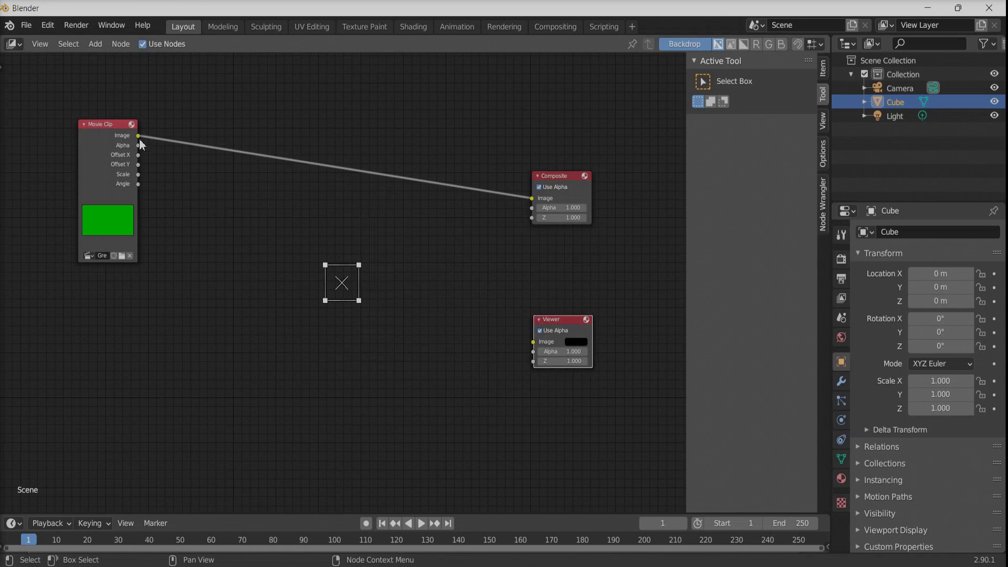
{"action": "left_click_drag", "start_coordinate": [138, 136], "coordinate": [536, 344]}
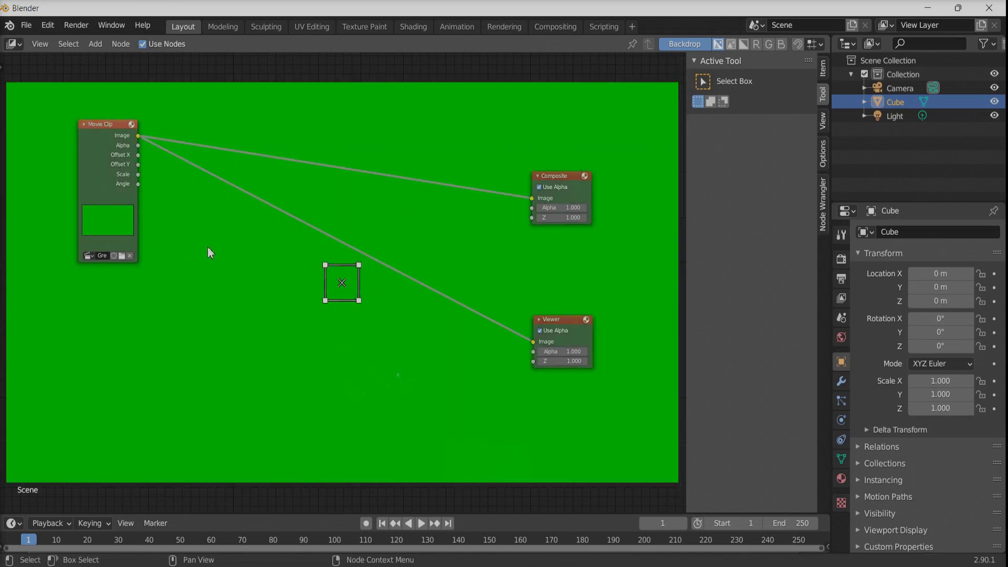
Step: Add a Keying node and insert it into the link between the Movie Clip and Composite nodes
{"action": "key", "text": "shift+a"}
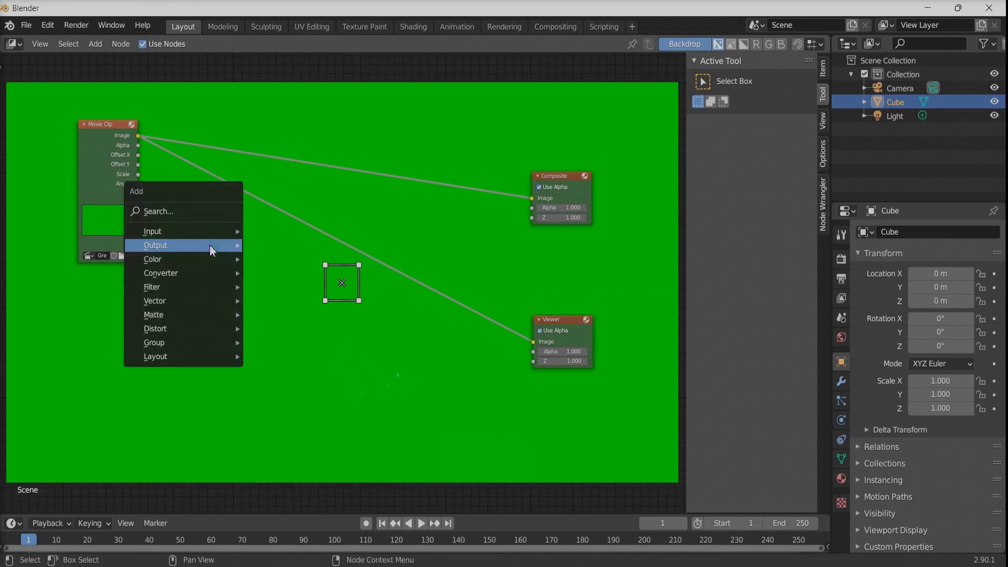
{"action": "left_click", "coordinate": [189, 211]}
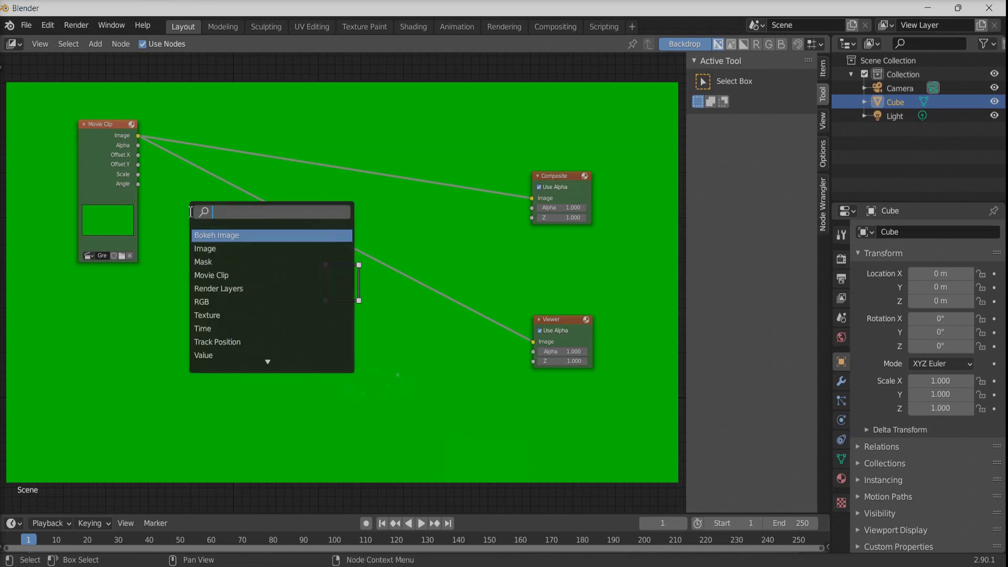
{"action": "type", "text": "ke"}
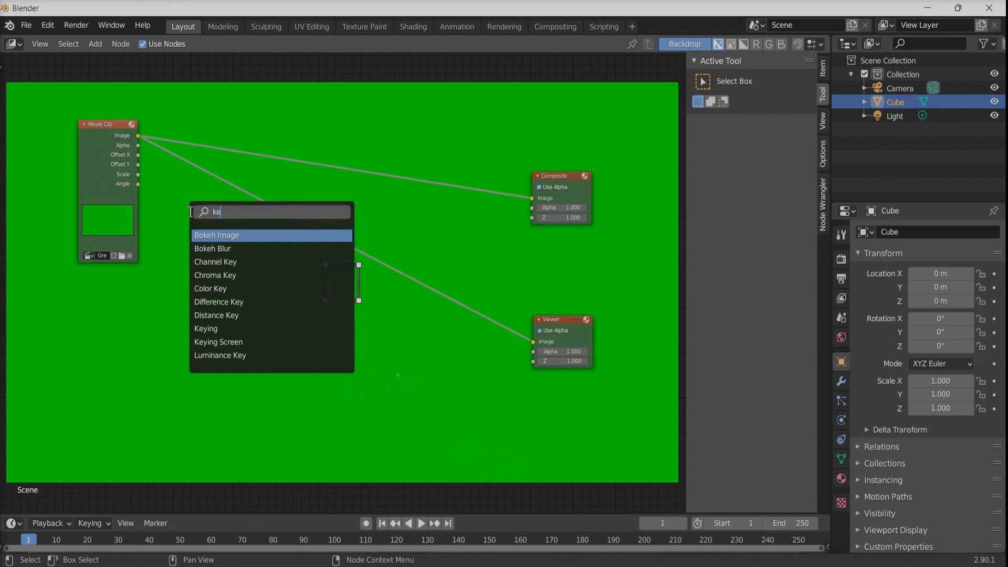
{"action": "type", "text": "ying"}
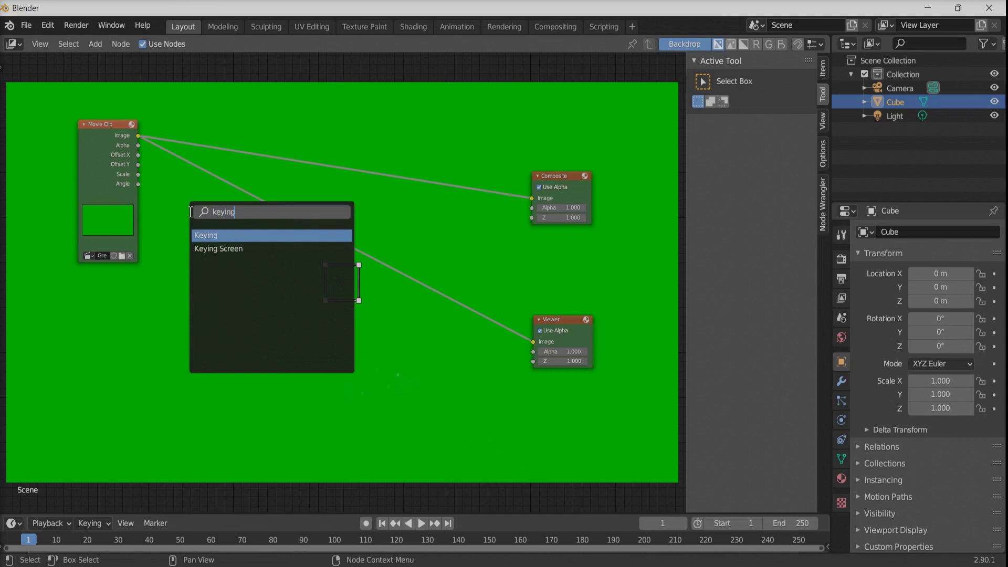
{"action": "left_click", "coordinate": [218, 237]}
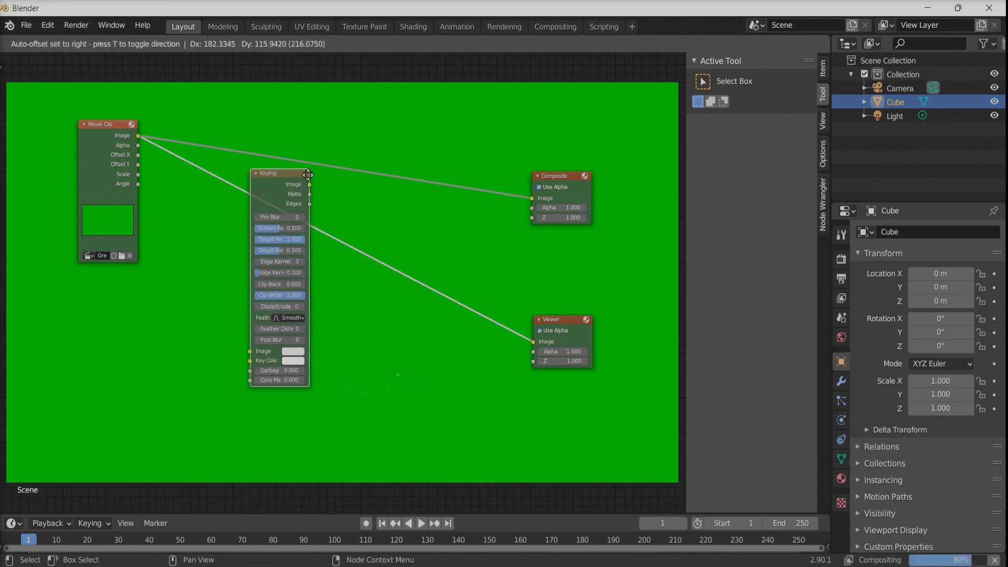
{"action": "left_click", "coordinate": [307, 173]}
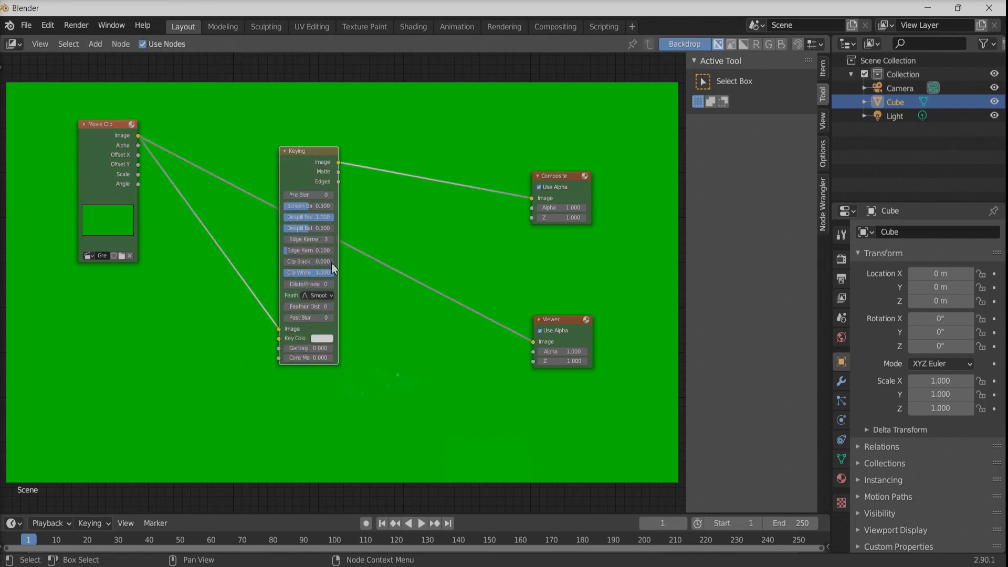
Step: Sample the backdrop's green as the Keying node's key colour and link its Image output to the Viewer node
{"action": "left_click", "coordinate": [322, 339]}
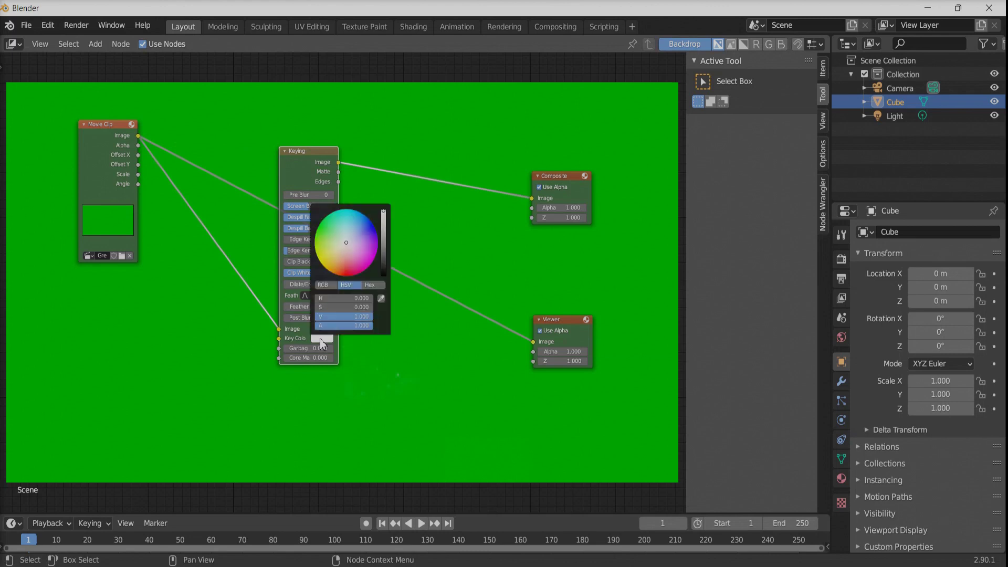
{"action": "left_click", "coordinate": [381, 298]}
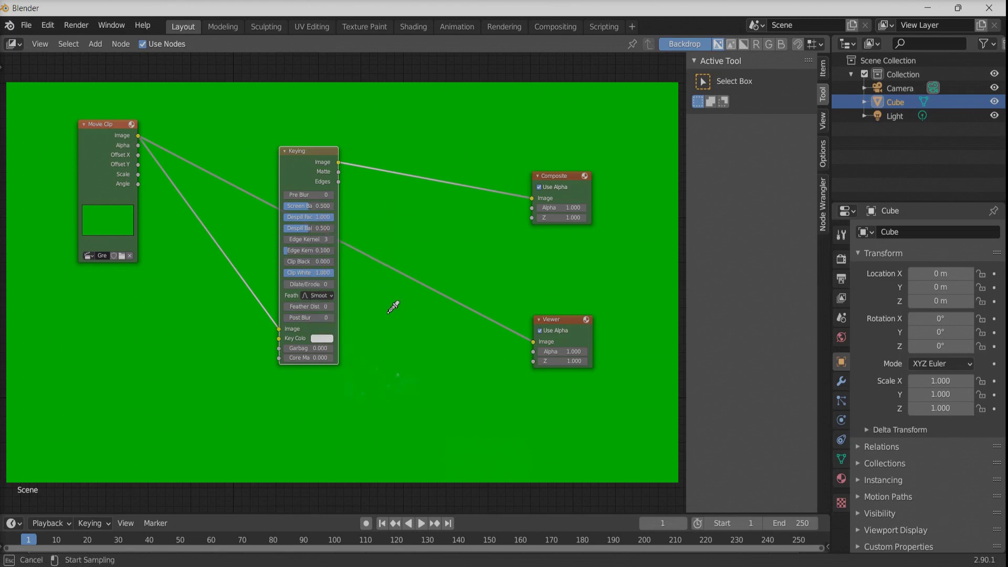
{"action": "left_click", "coordinate": [473, 258]}
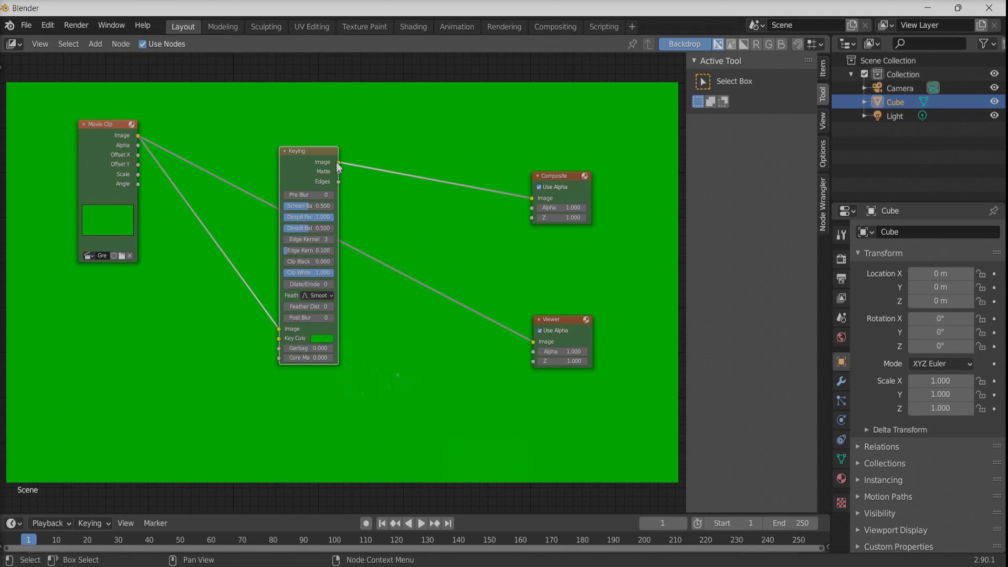
{"action": "left_click_drag", "start_coordinate": [338, 162], "coordinate": [530, 345]}
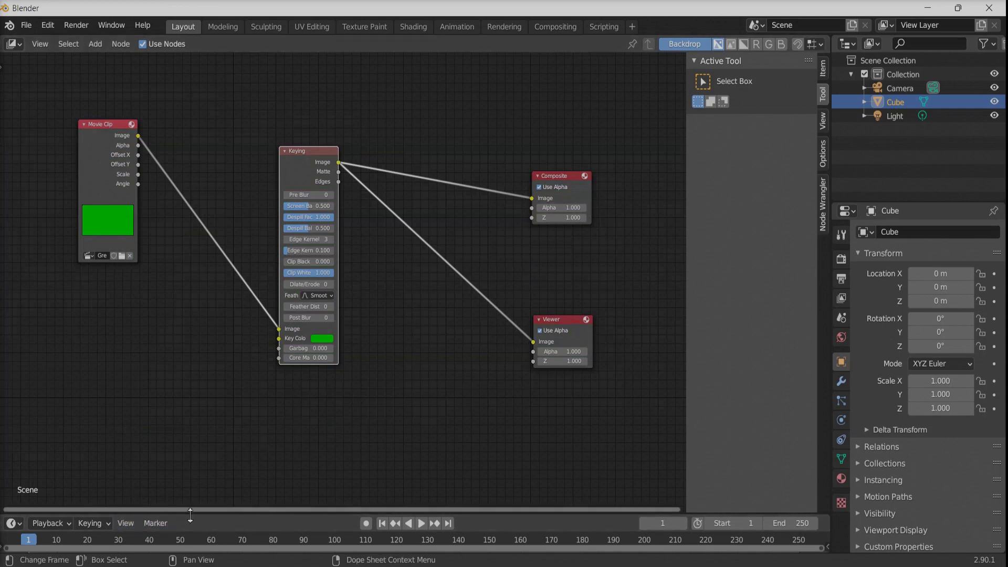
Step: Enlarge the timeline and play the animation briefly to check the keyed whale clip
{"action": "left_click_drag", "start_coordinate": [190, 516], "coordinate": [193, 481]}
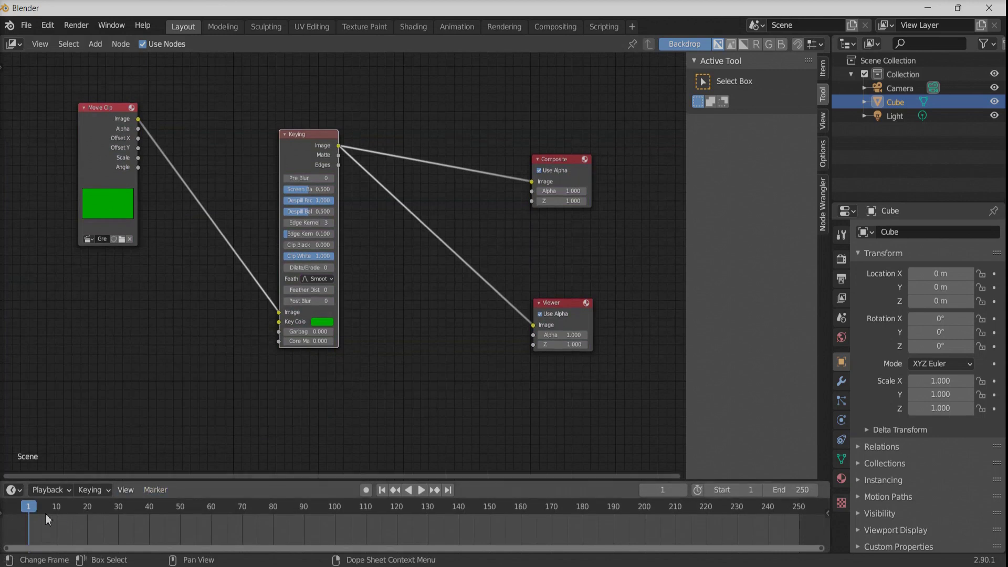
{"action": "key", "text": "space"}
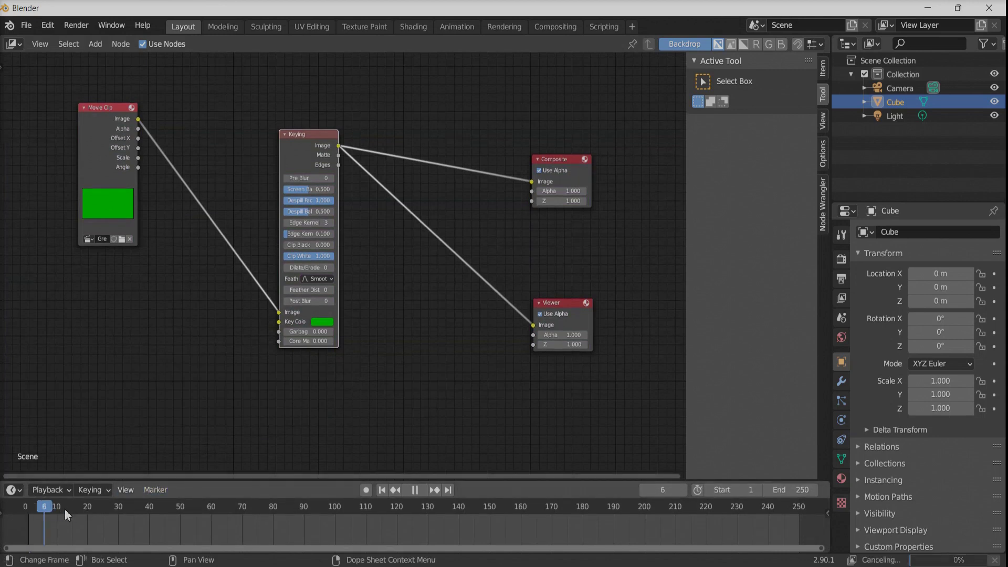
{"action": "key", "text": "space"}
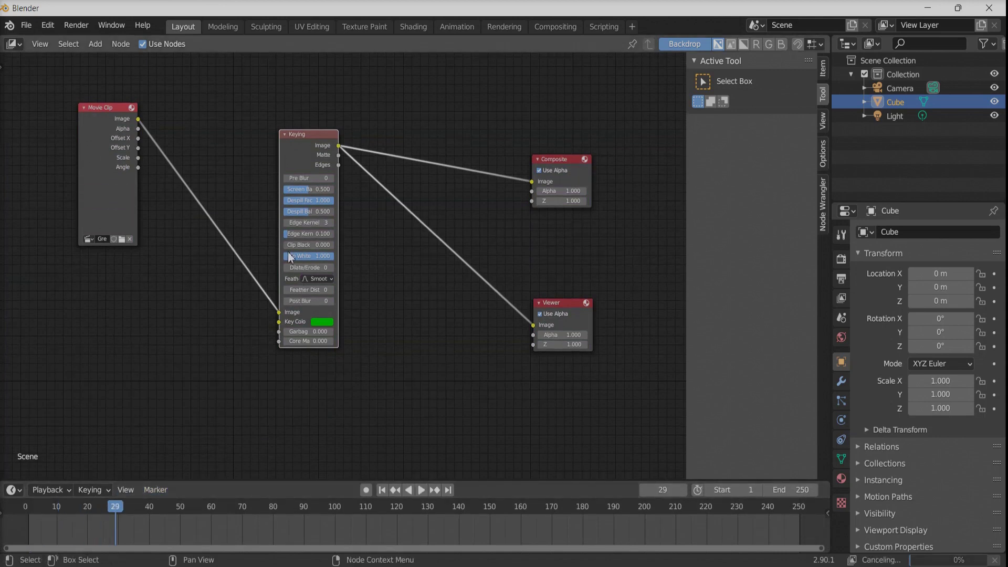
Step: Move the Keying node closer to the Movie Clip node and scrub the timeline to frame 100 to check the keyed whale
{"action": "left_click_drag", "start_coordinate": [309, 137], "coordinate": [220, 99]}
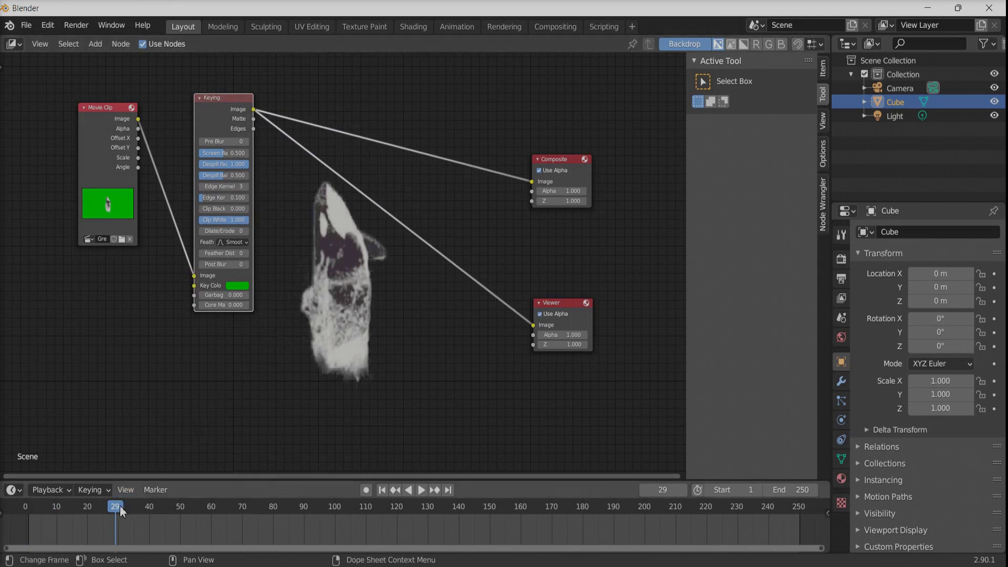
{"action": "left_click_drag", "start_coordinate": [120, 505], "coordinate": [175, 516]}
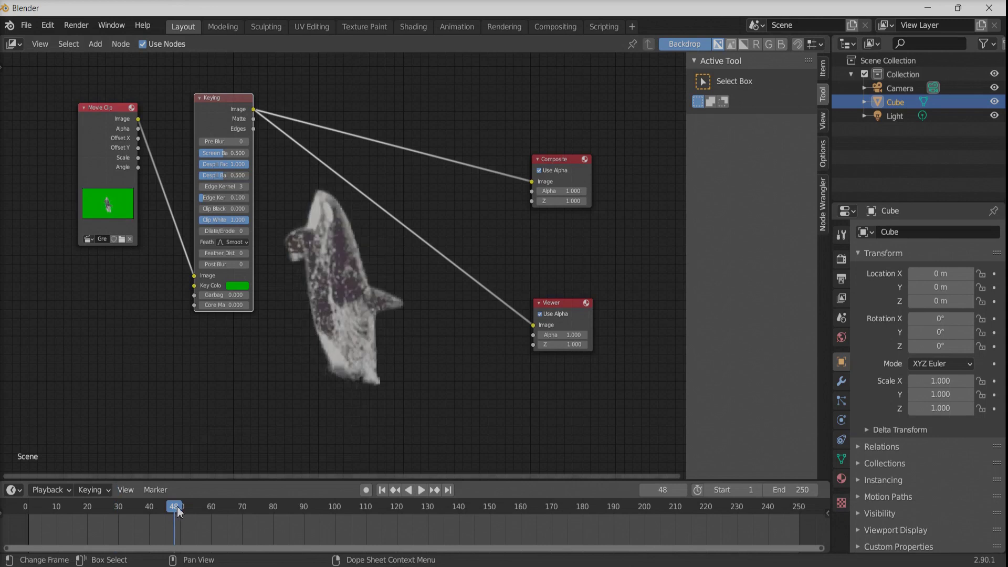
{"action": "key", "text": "space"}
{"action": "left_click", "coordinate": [233, 508]}
{"action": "key", "text": "space"}
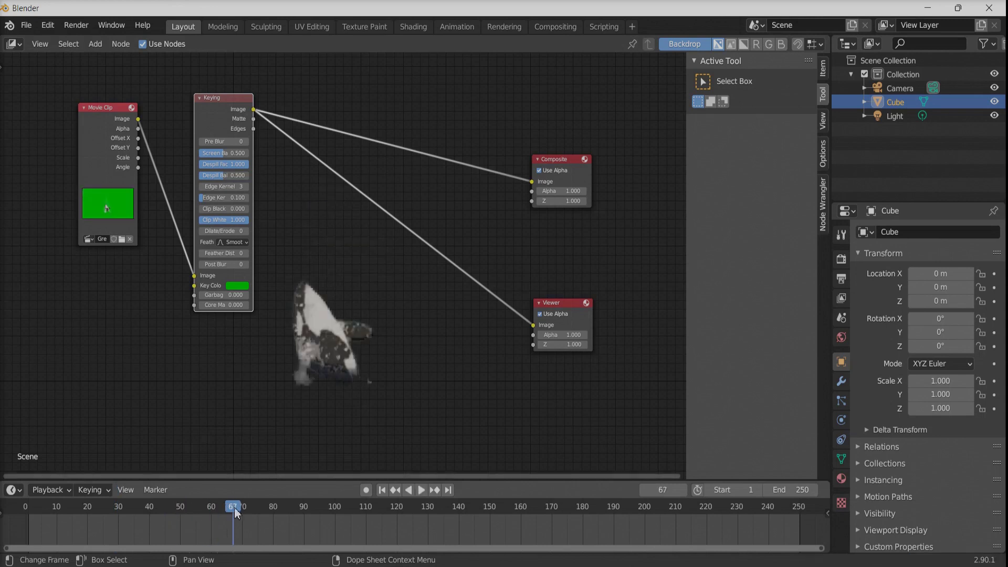
{"action": "left_click_drag", "start_coordinate": [235, 507], "coordinate": [317, 512]}
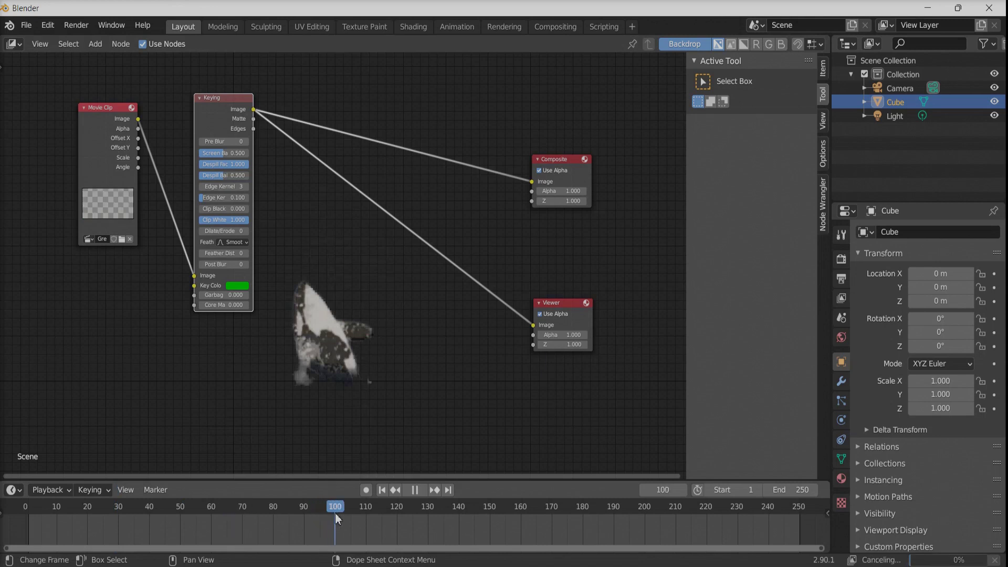
{"action": "key", "text": "space"}
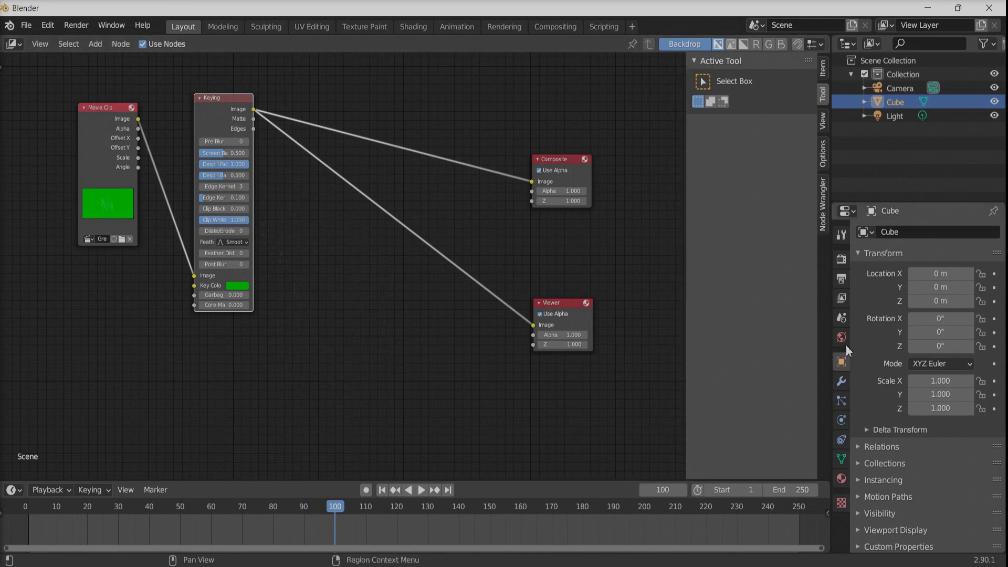
Step: Set the scene's end frame to 100 in the output properties
{"action": "left_click", "coordinate": [842, 282]}
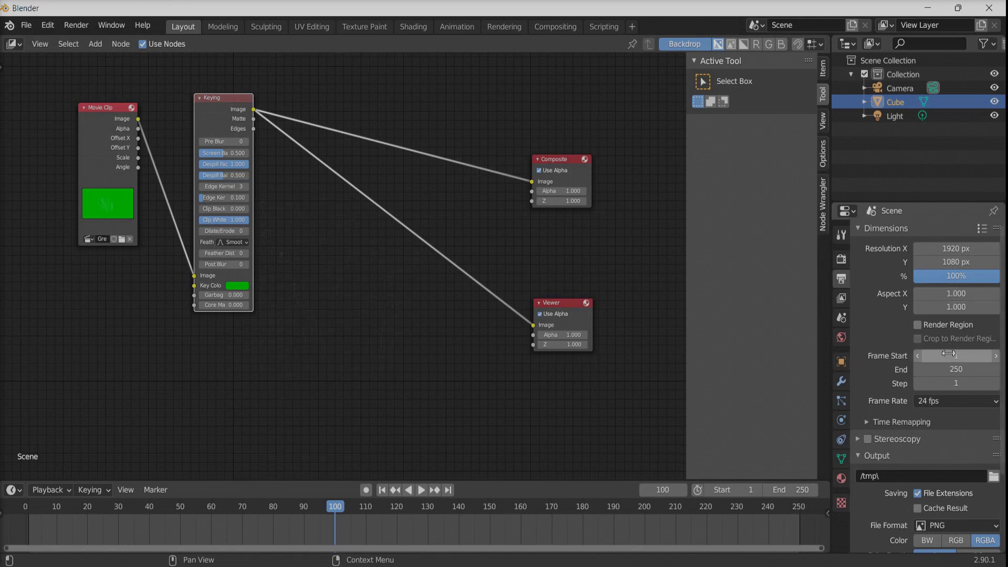
{"action": "left_click", "coordinate": [951, 373]}
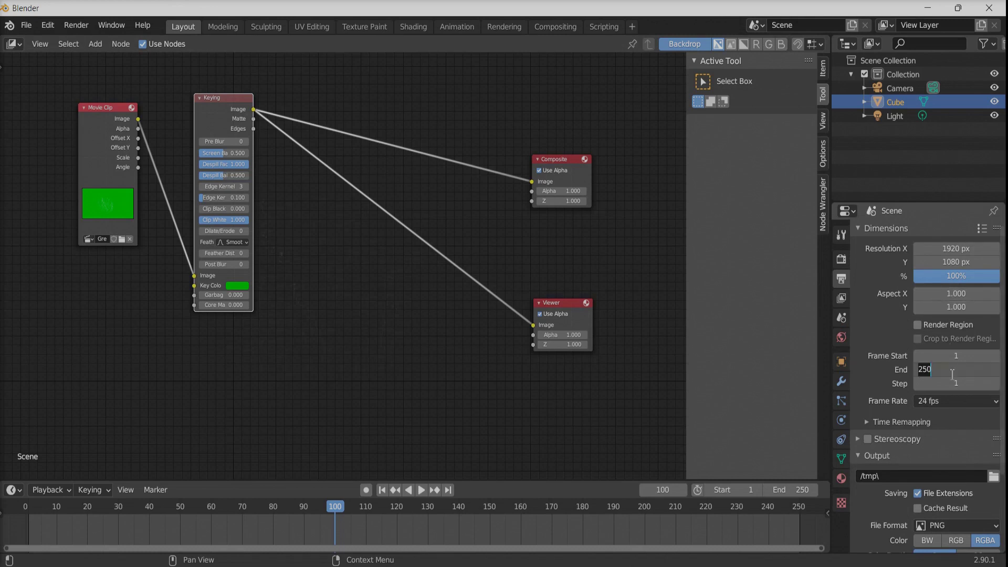
{"action": "type", "text": "100"}
{"action": "key", "text": "Return"}
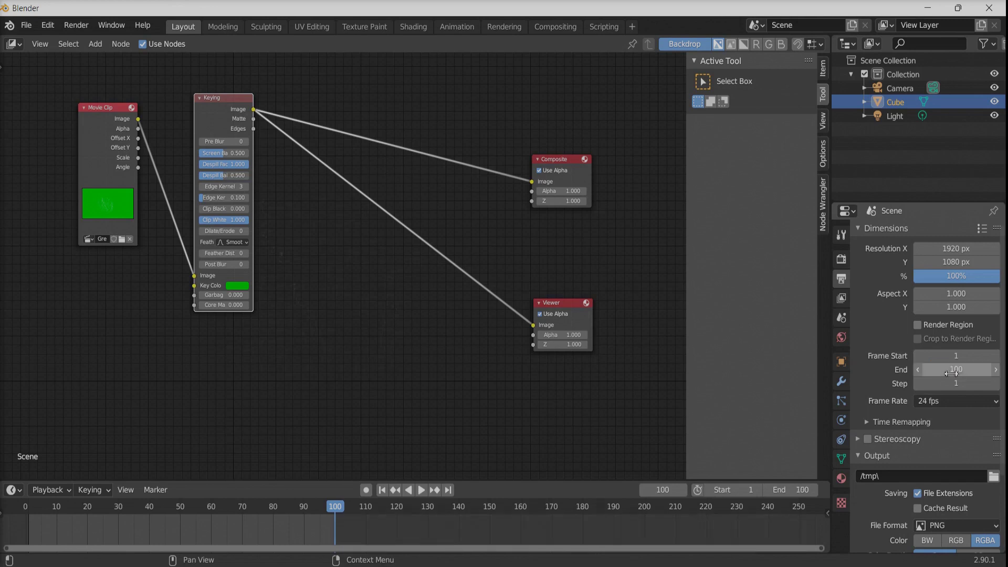
Step: Review the output folder choice, the PNG file format settings and the render commands for exporting the keyed frames
{"action": "scroll", "coordinate": [951, 373], "scroll_direction": "down", "scroll_amount": 3}
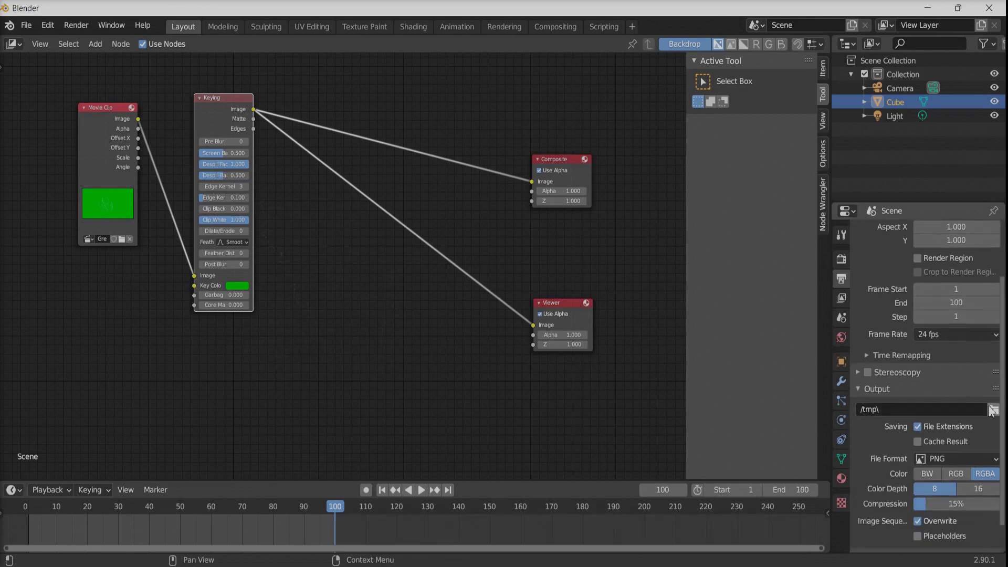
{"action": "left_click", "coordinate": [993, 410]}
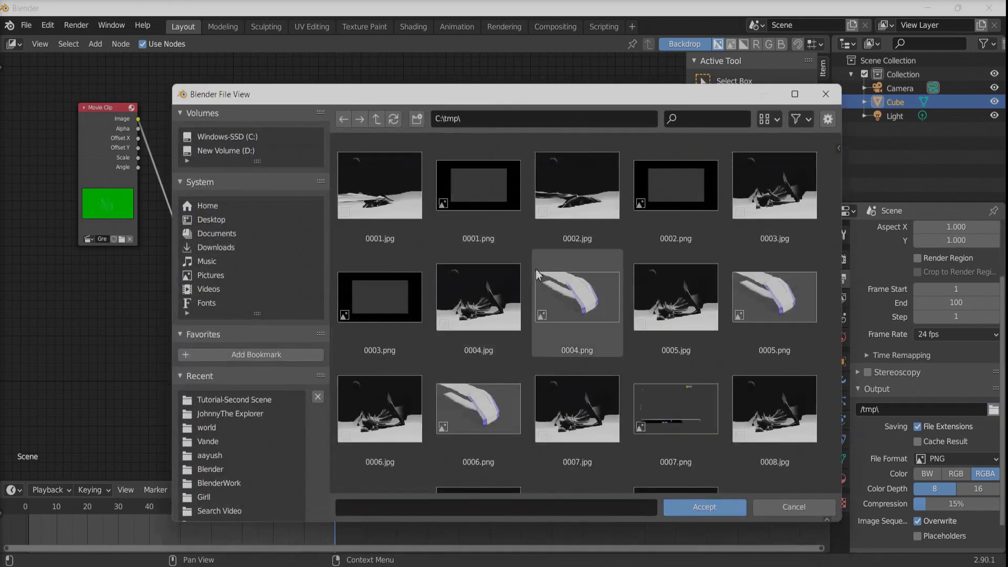
{"action": "left_click", "coordinate": [377, 120]}
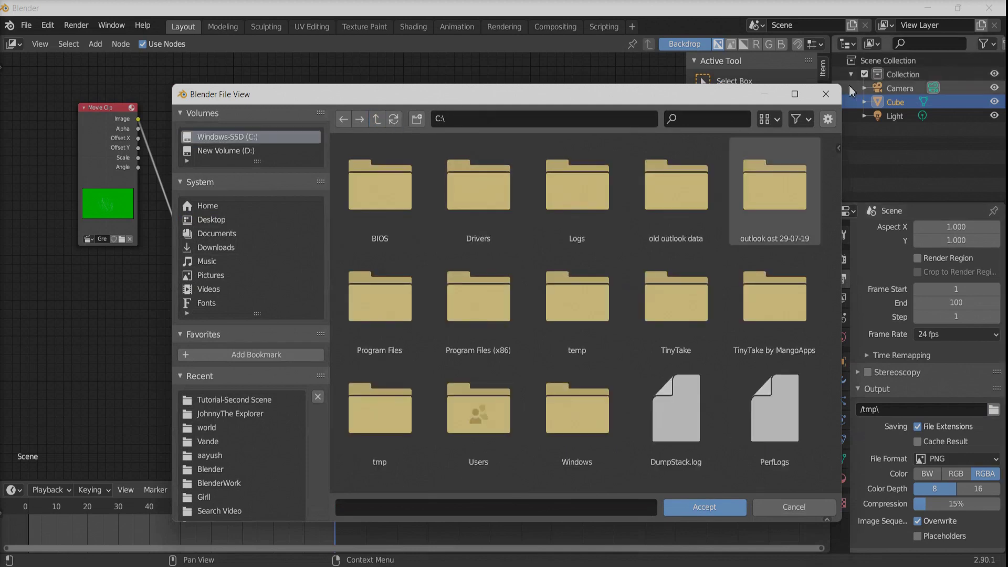
{"action": "left_click", "coordinate": [826, 95]}
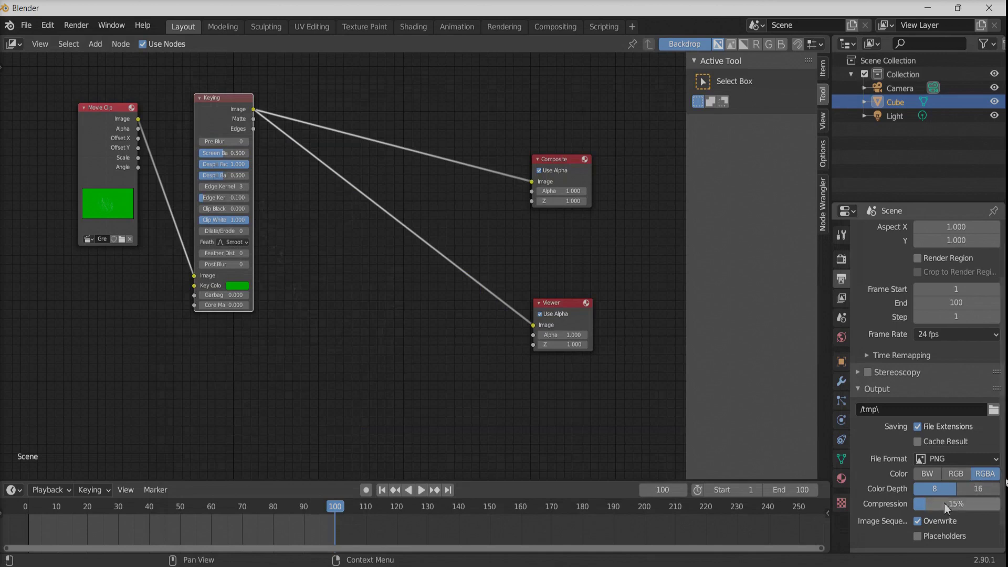
{"action": "scroll", "coordinate": [945, 508], "scroll_direction": "down", "scroll_amount": 1}
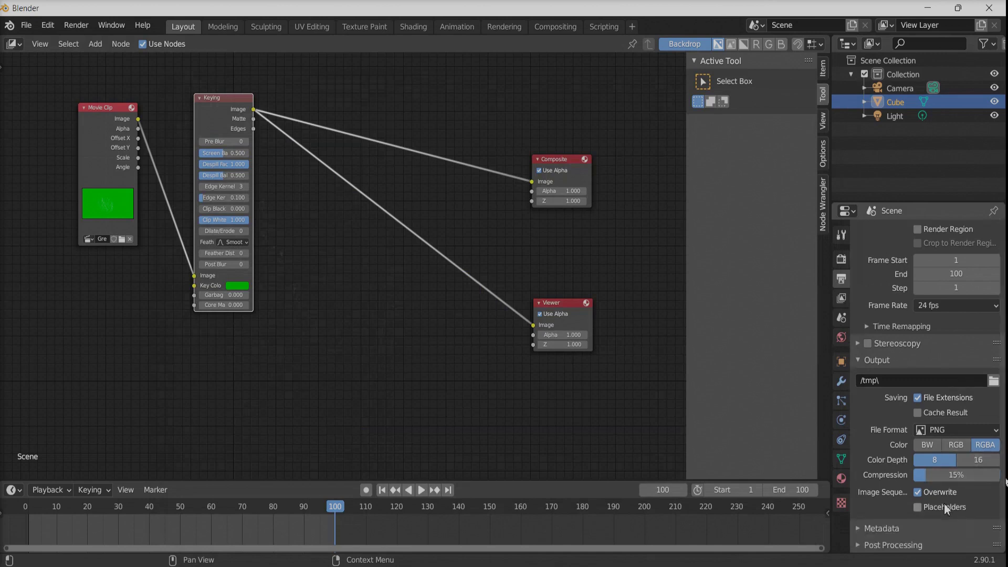
{"action": "scroll", "coordinate": [944, 502], "scroll_direction": "up", "scroll_amount": 2}
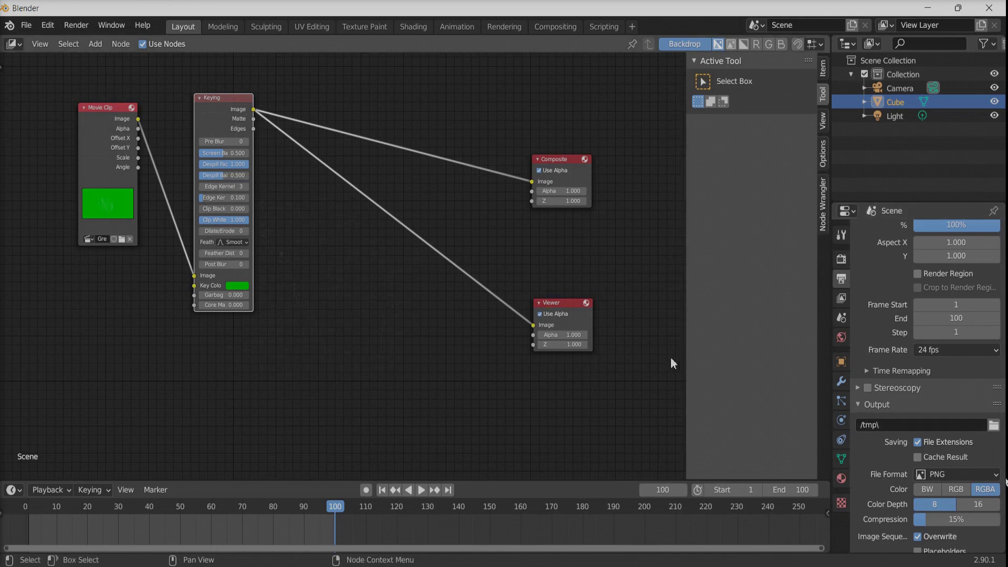
{"action": "scroll", "coordinate": [890, 486], "scroll_direction": "down", "scroll_amount": 2}
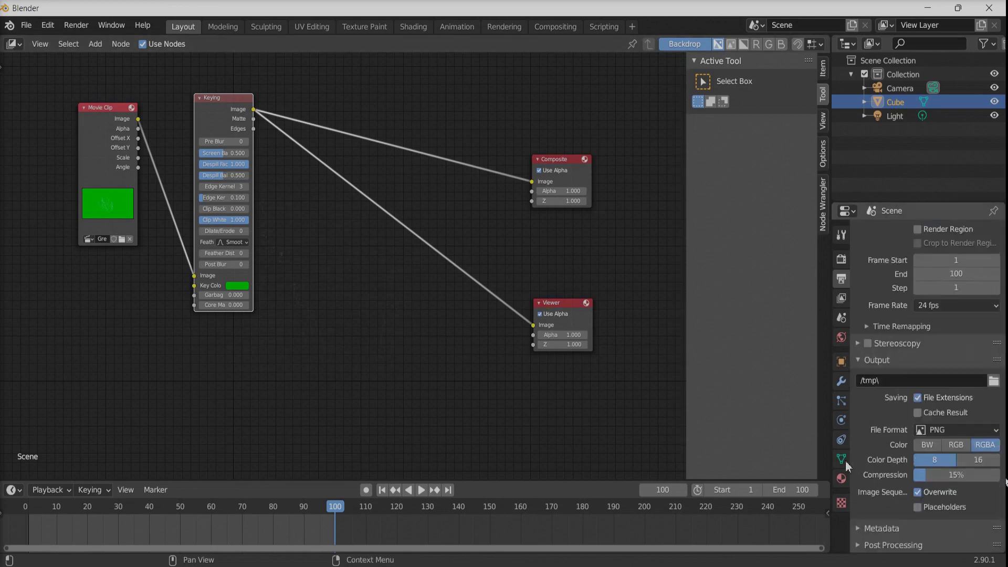
{"action": "left_click", "coordinate": [82, 31]}
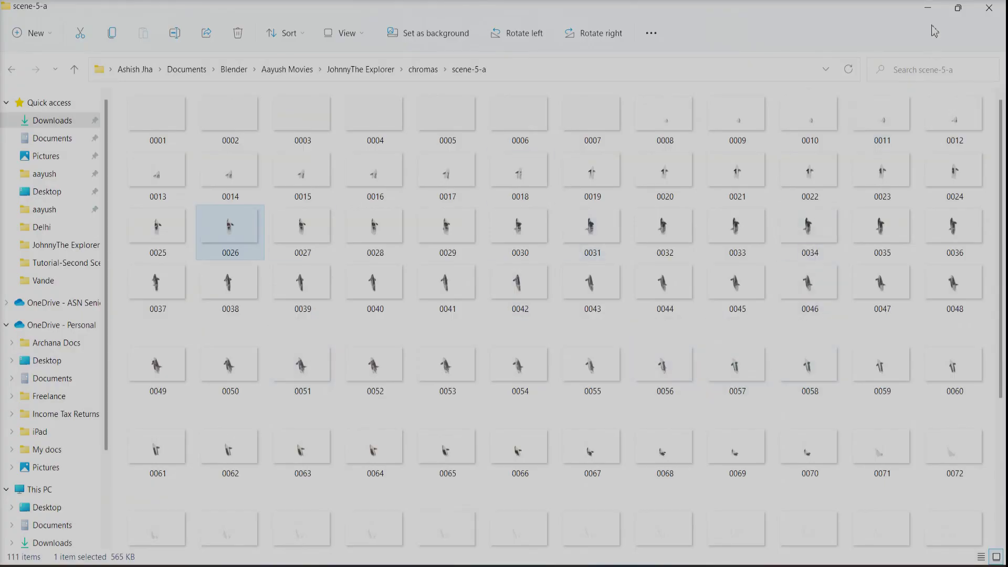
Step: Import all PNG frames from the scene-5-a folder into the ocean scene as an image plane with Animate Image Sequences enabled
{"action": "left_click", "coordinate": [928, 8]}
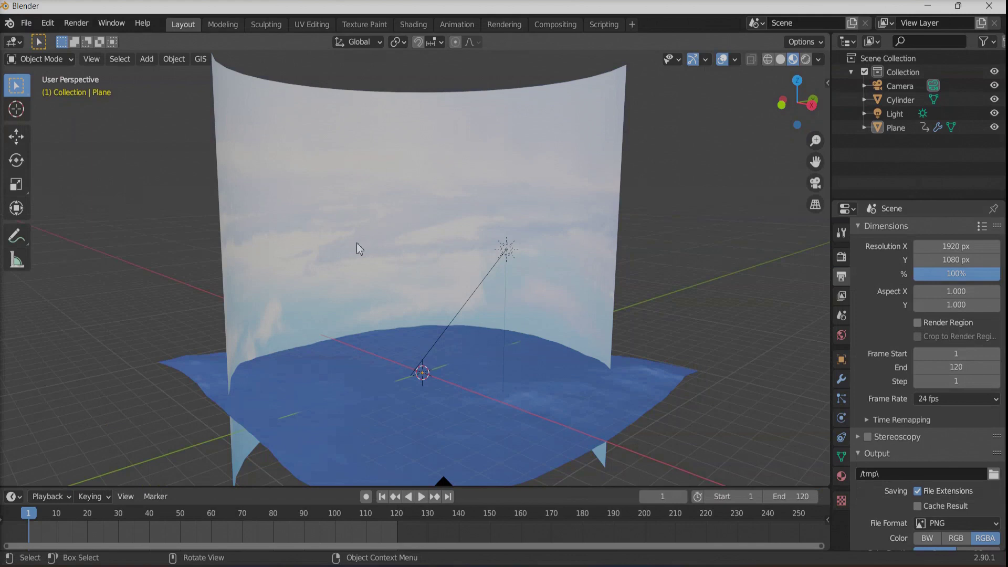
{"action": "scroll", "coordinate": [357, 242], "scroll_direction": "down", "scroll_amount": 2}
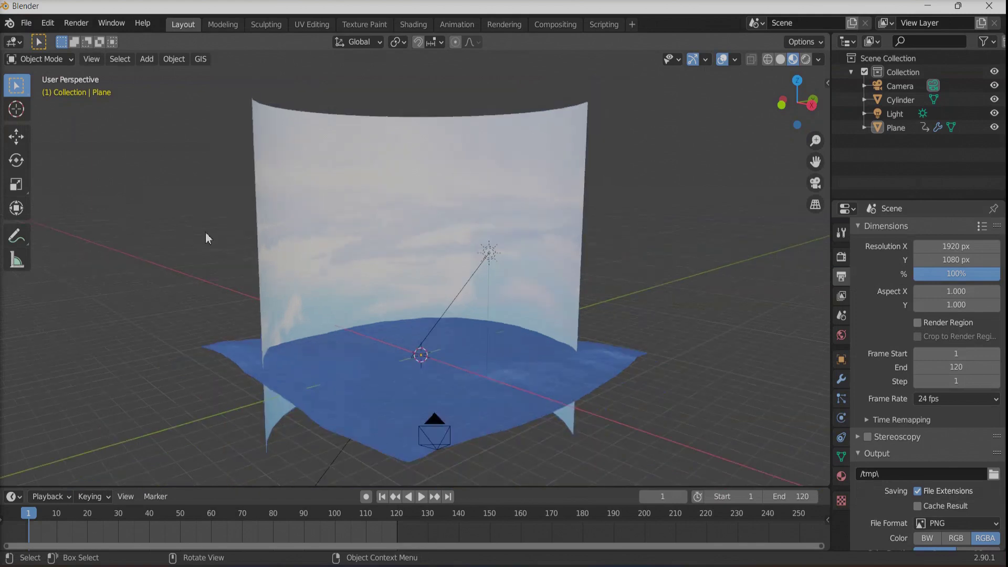
{"action": "key", "text": "shift+a"}
{"action": "mouse_move", "coordinate": [200, 229]}
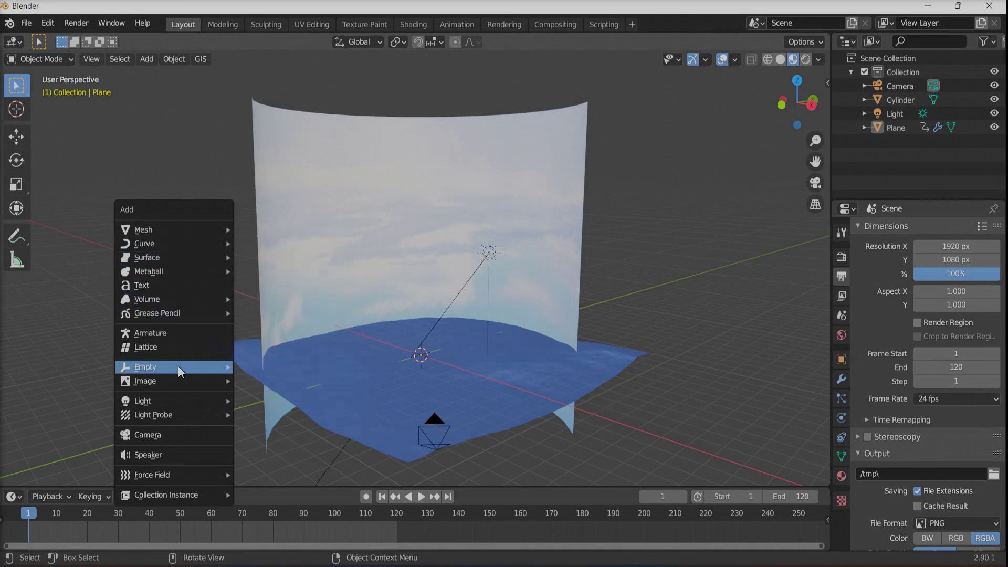
{"action": "mouse_move", "coordinate": [179, 387]}
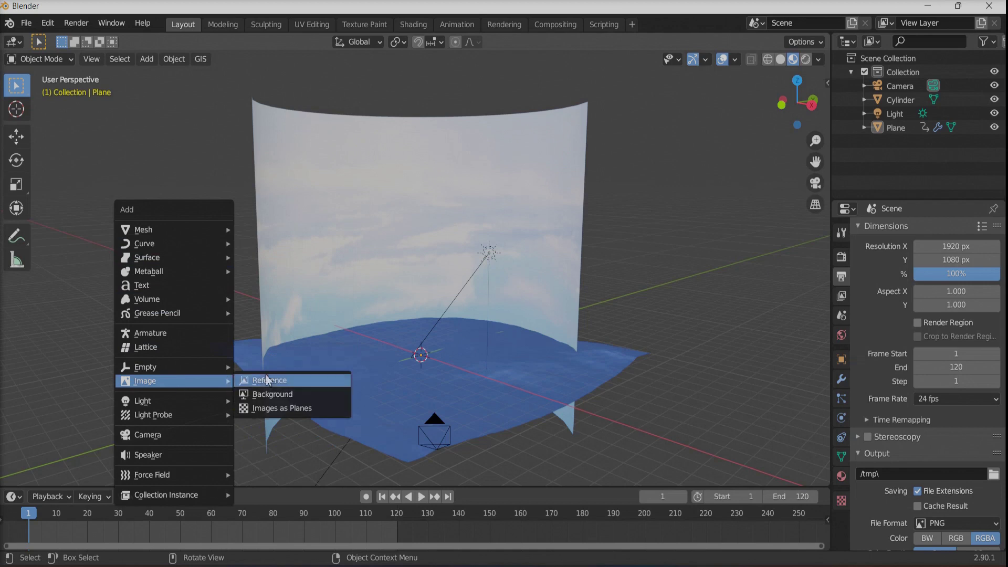
{"action": "left_click", "coordinate": [274, 413]}
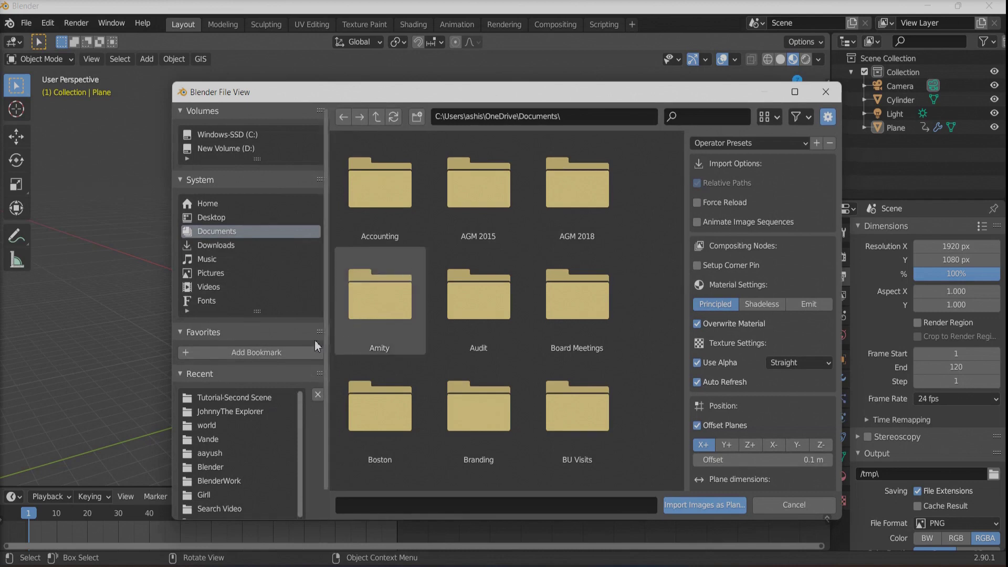
{"action": "left_click", "coordinate": [254, 411]}
{"action": "key", "text": "a"}
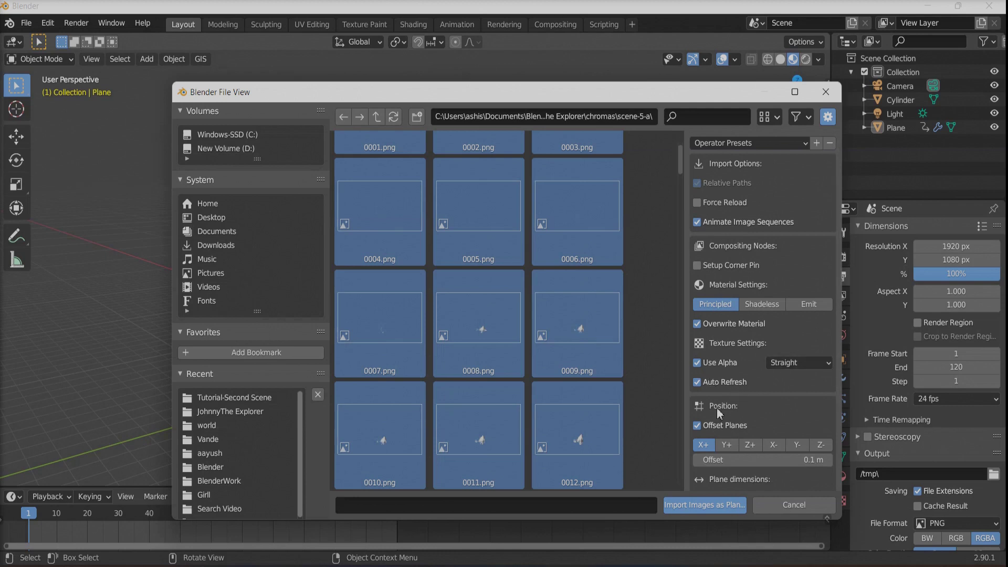
{"action": "scroll", "coordinate": [720, 413], "scroll_direction": "down", "scroll_amount": 2}
{"action": "scroll", "coordinate": [744, 439], "scroll_direction": "down", "scroll_amount": 3}
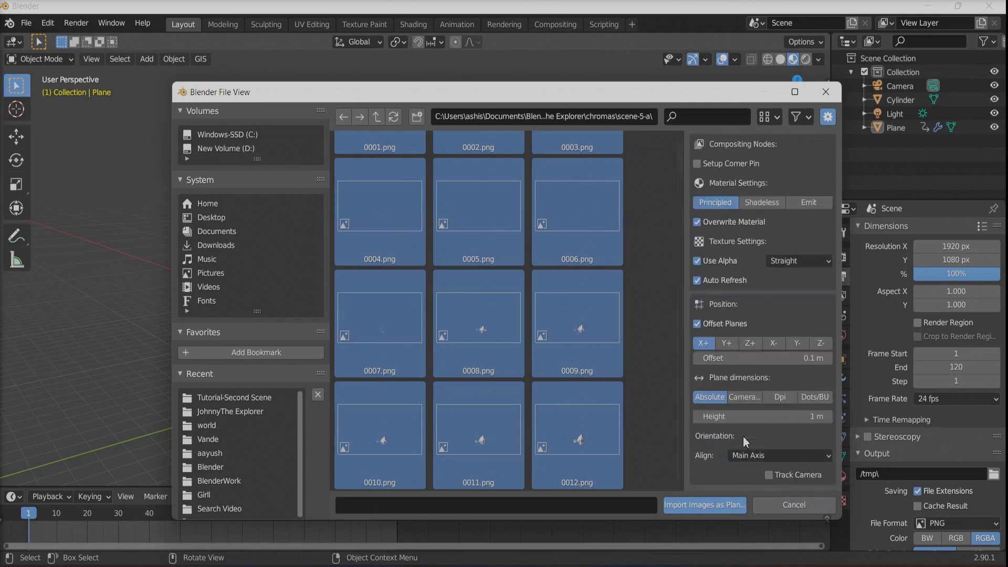
{"action": "scroll", "coordinate": [742, 436], "scroll_direction": "up", "scroll_amount": 5}
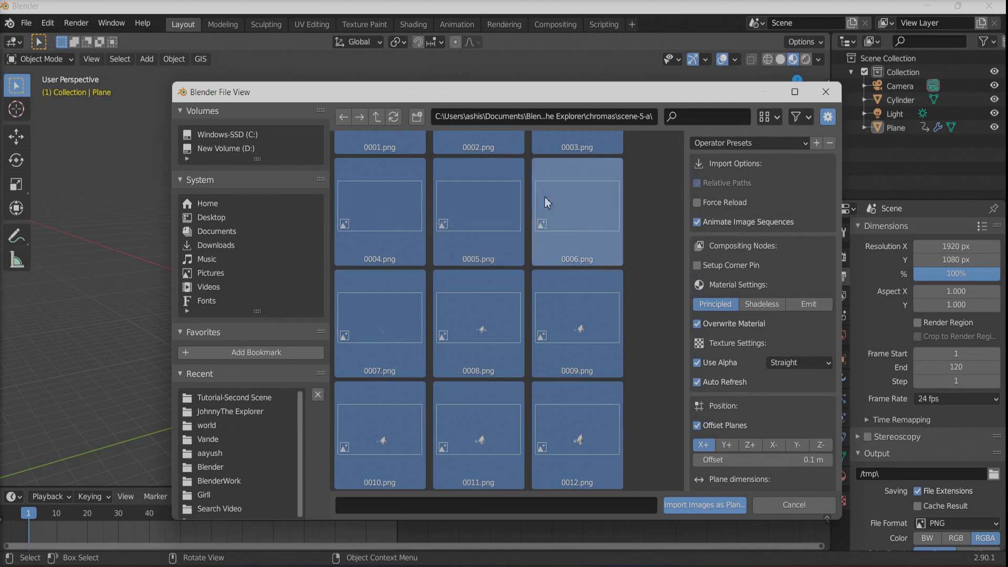
{"action": "left_click", "coordinate": [704, 505]}
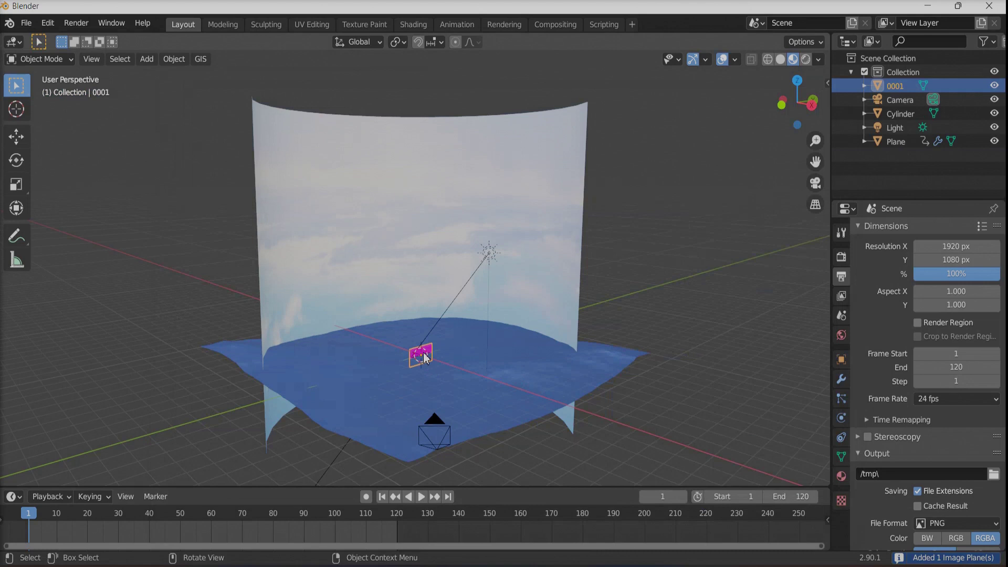
Step: Raise the imported image plane above the ocean surface and scale it up
{"action": "key", "text": "g"}
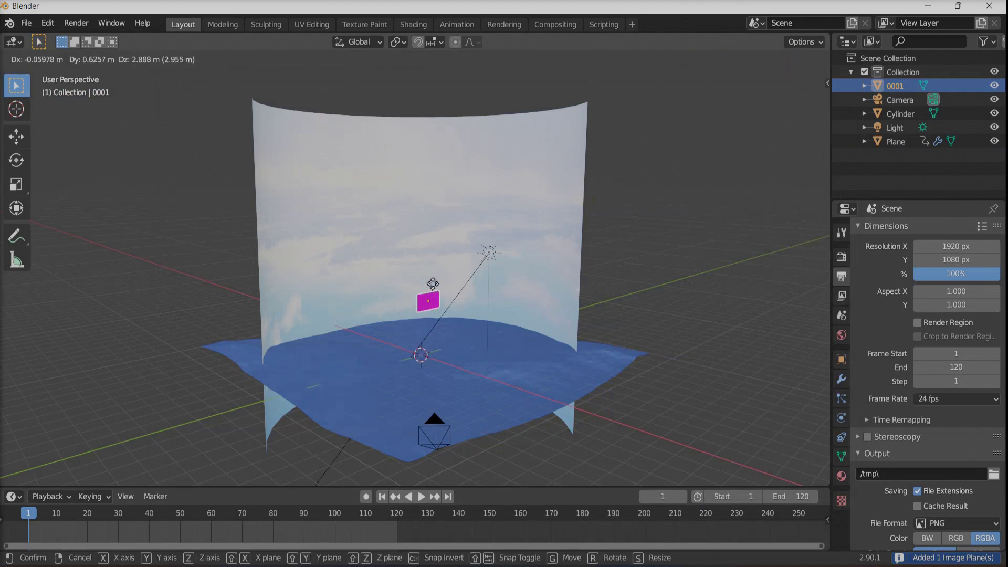
{"action": "left_click", "coordinate": [433, 283]}
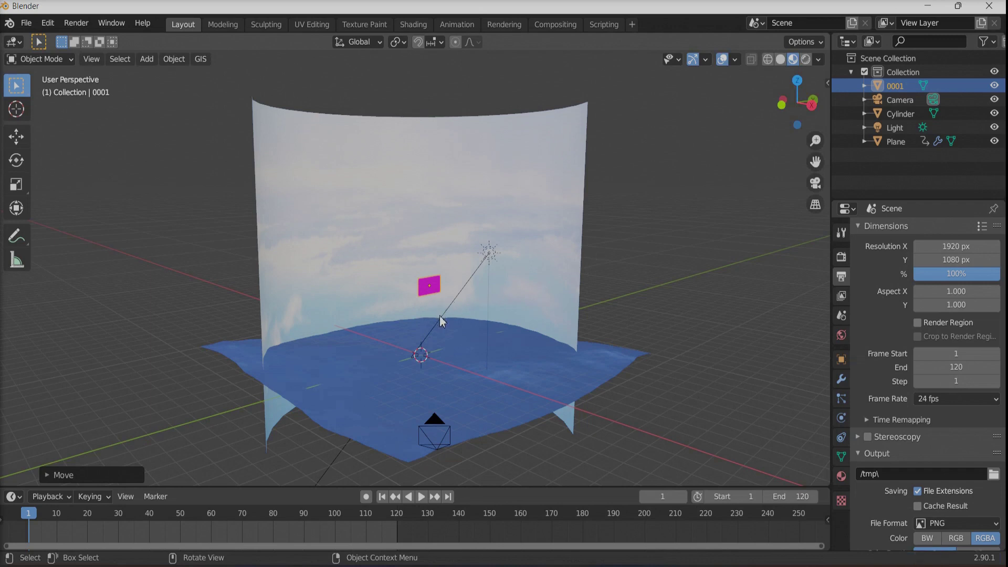
{"action": "key", "text": "s"}
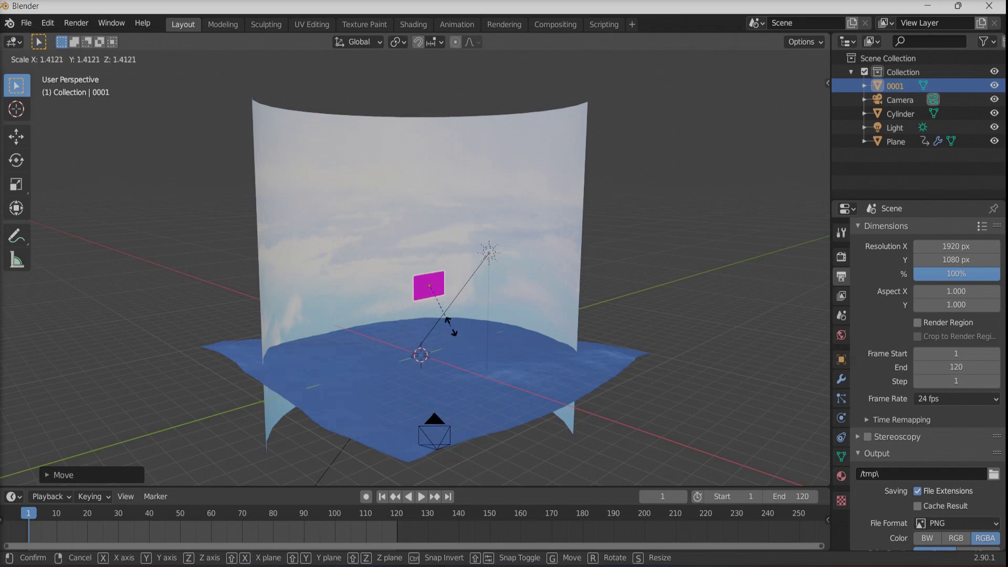
{"action": "left_click", "coordinate": [470, 346]}
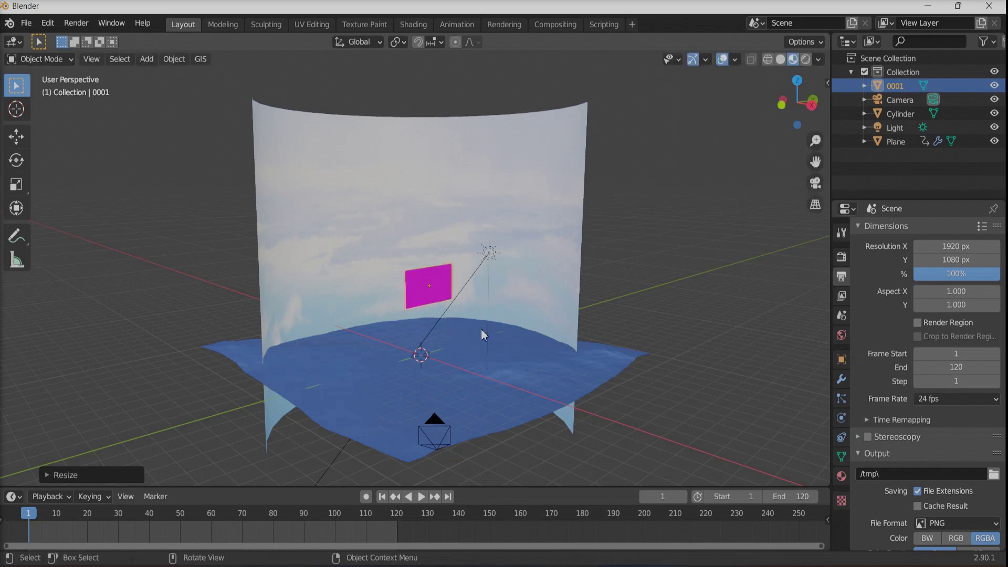
Step: Show the viewport in rendered shading and lower the image plane about 2.4 m so it sits on the water
{"action": "left_click", "coordinate": [806, 60]}
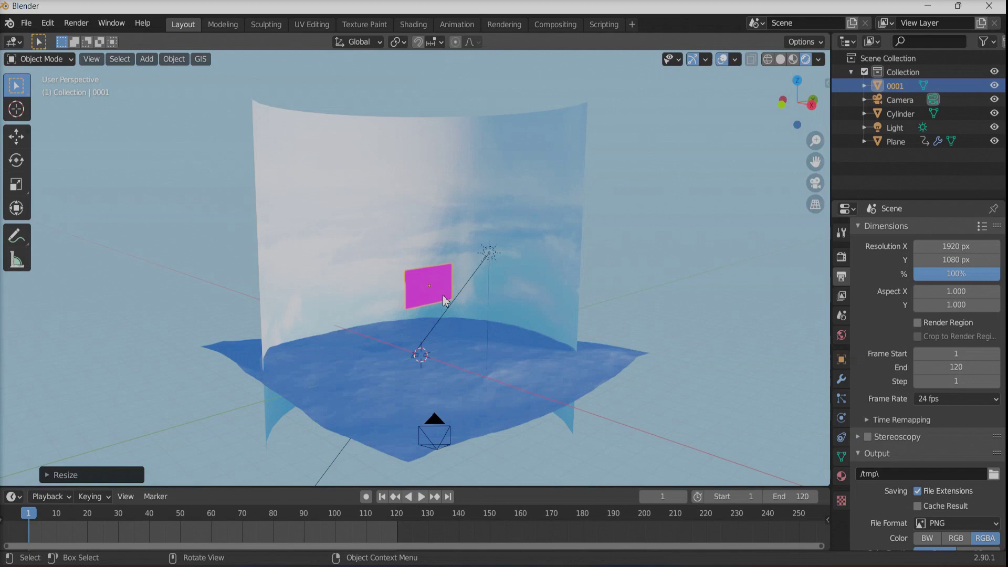
{"action": "key", "text": "g"}
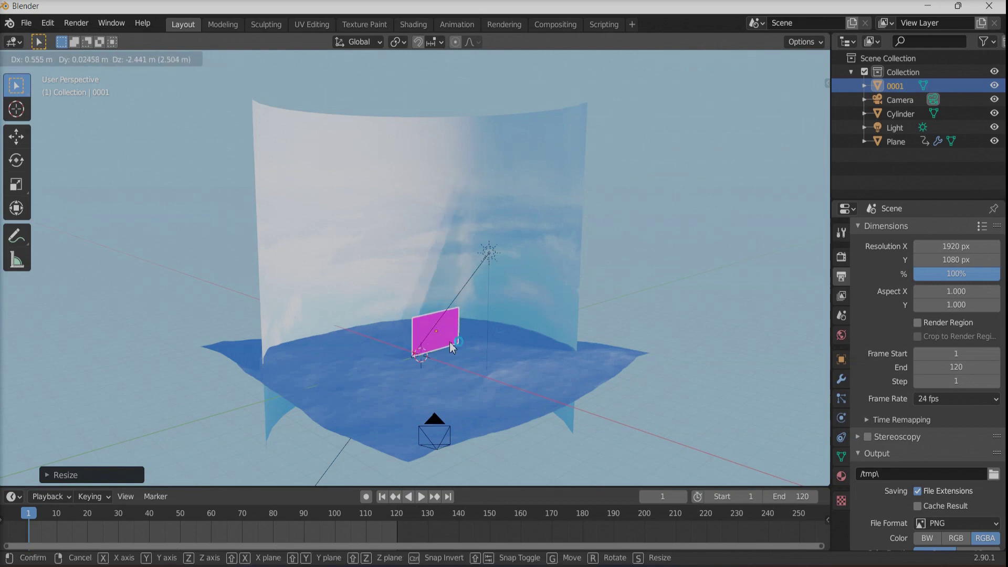
{"action": "left_click", "coordinate": [450, 343]}
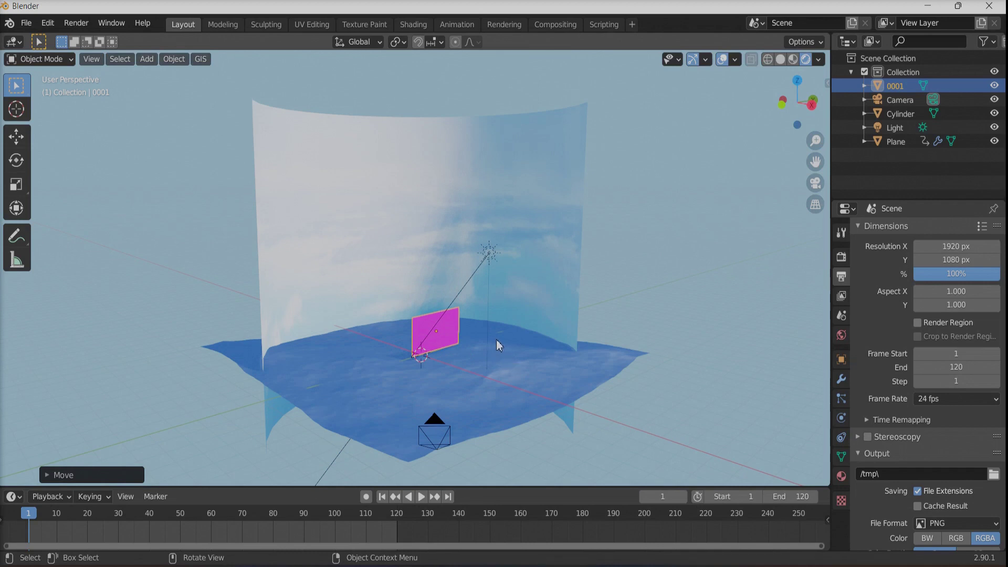
Step: Rotate the image plane about -40 degrees around the global Z axis
{"action": "middle_click_drag", "start_coordinate": [496, 338], "coordinate": [453, 324]}
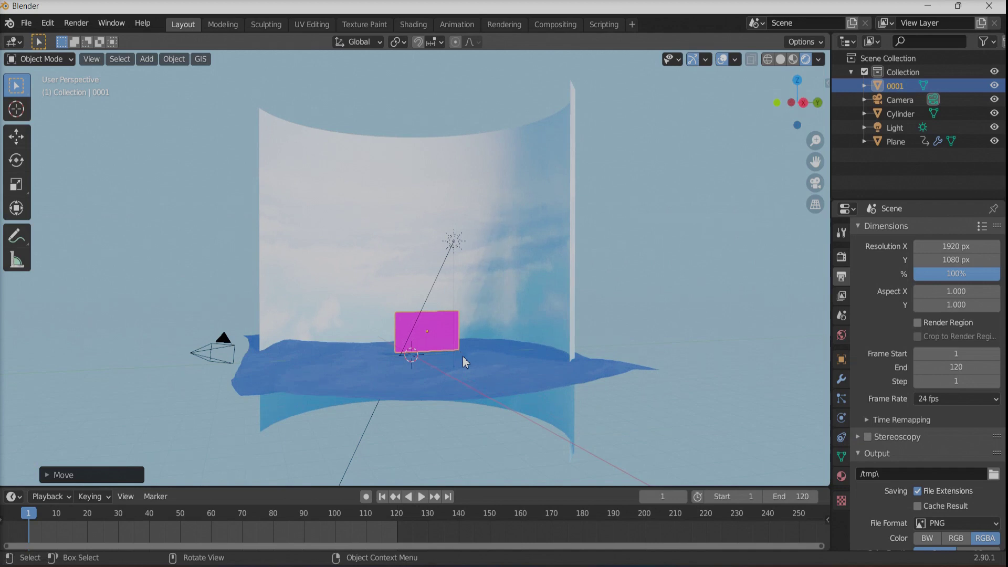
{"action": "scroll", "coordinate": [463, 357], "scroll_direction": "up", "scroll_amount": 1}
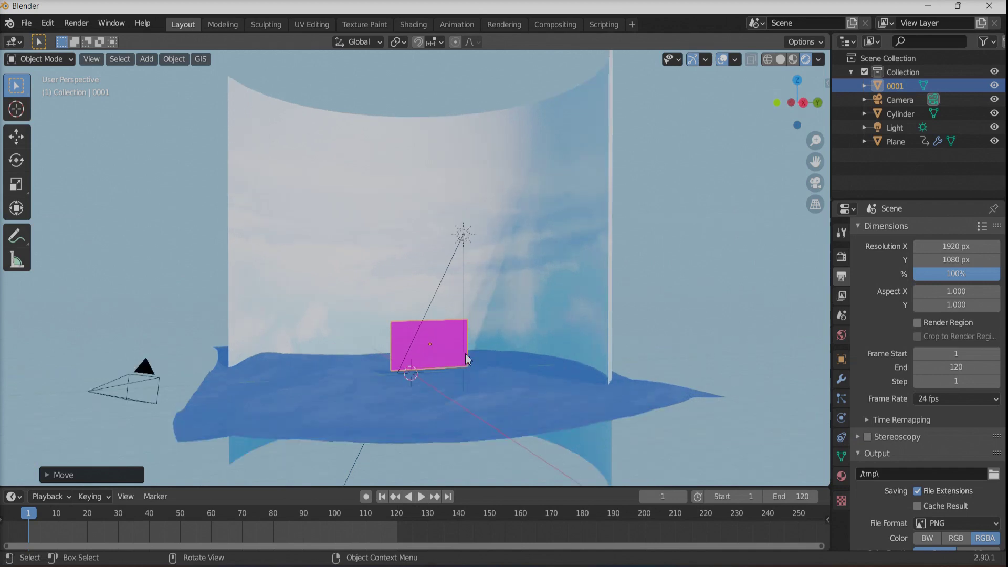
{"action": "middle_click_drag", "start_coordinate": [468, 352], "coordinate": [493, 356]}
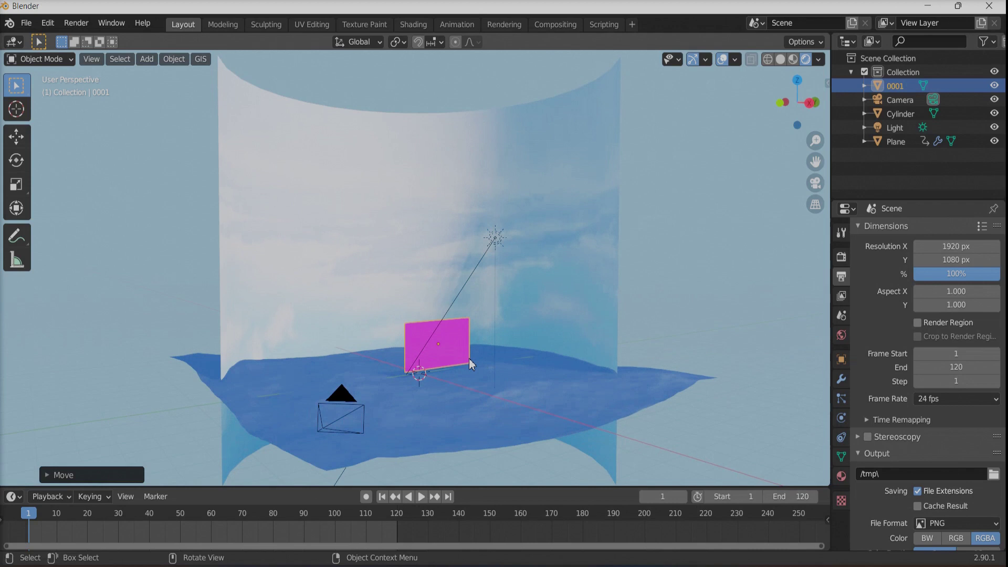
{"action": "key", "text": "r"}
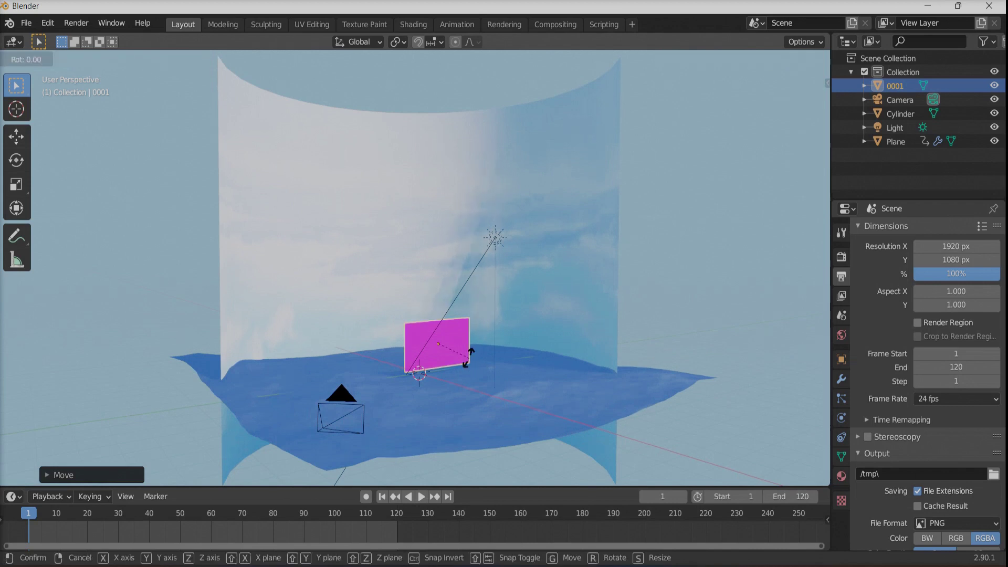
{"action": "key", "text": "z"}
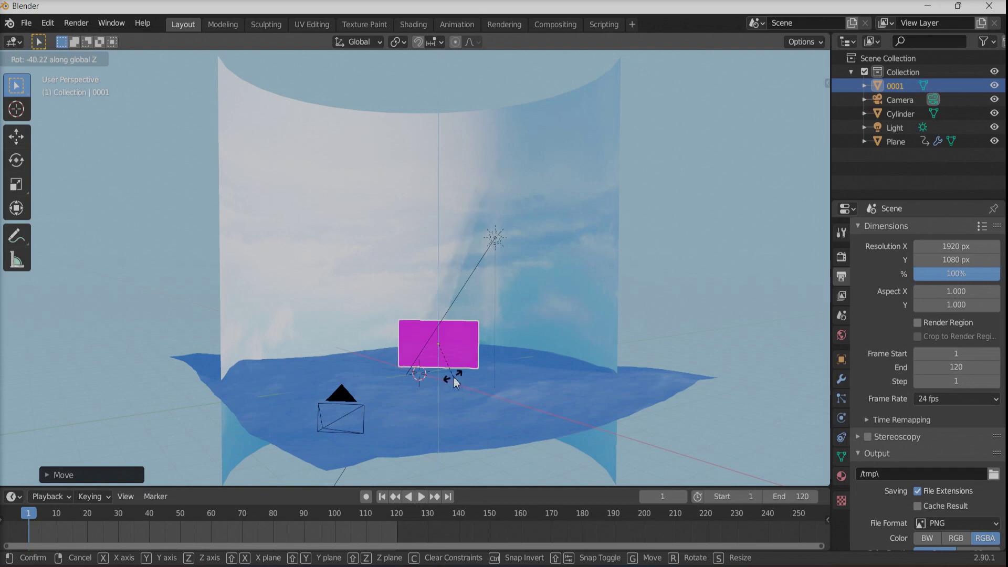
{"action": "left_click", "coordinate": [452, 377]}
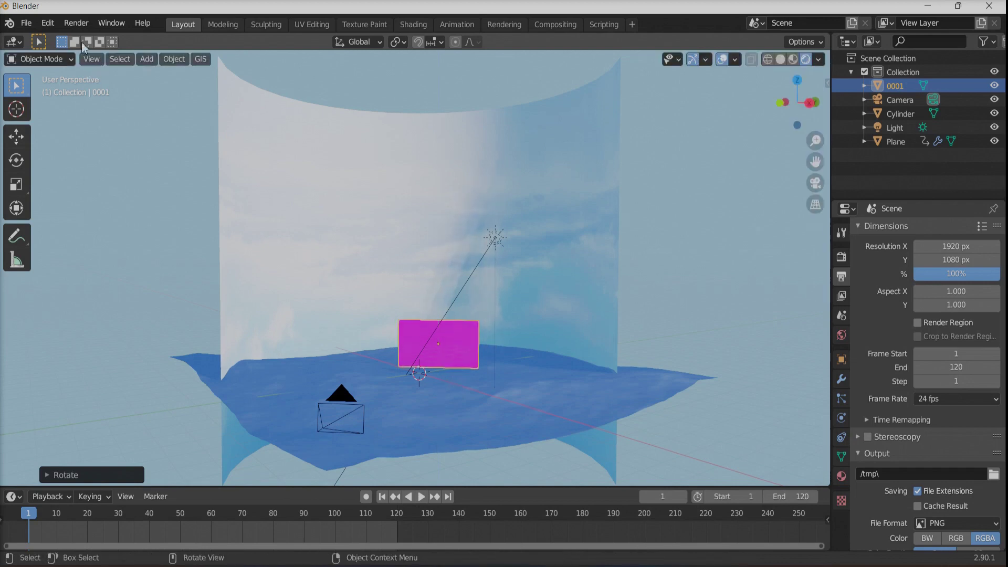
Step: Render a still image of the ocean scene at frame 1
{"action": "left_click", "coordinate": [75, 25]}
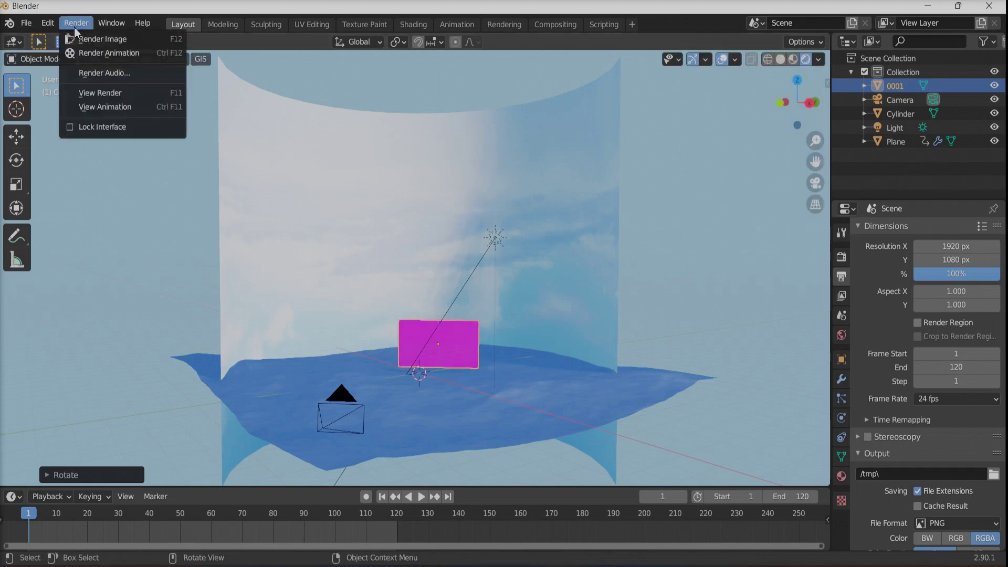
{"action": "left_click", "coordinate": [82, 40]}
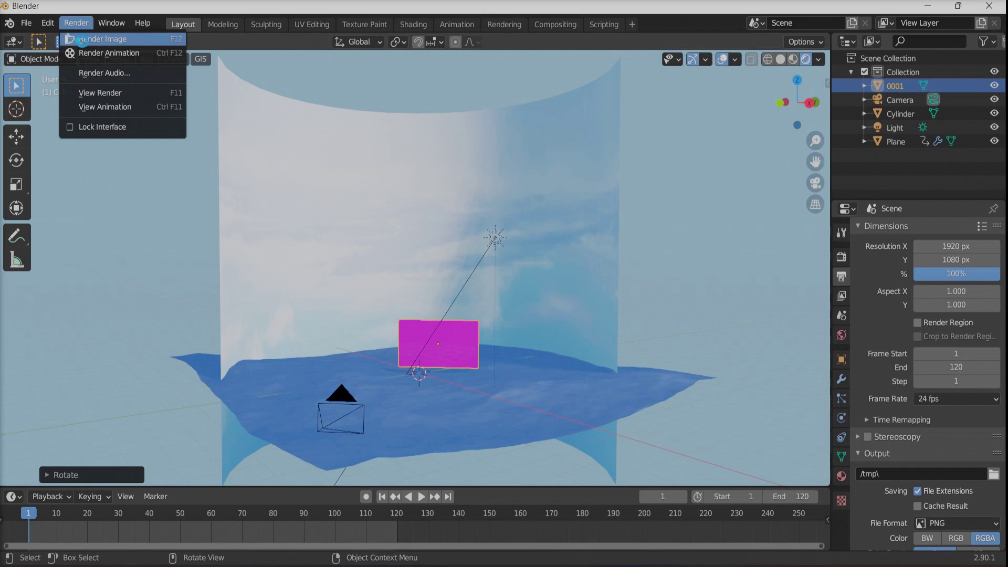